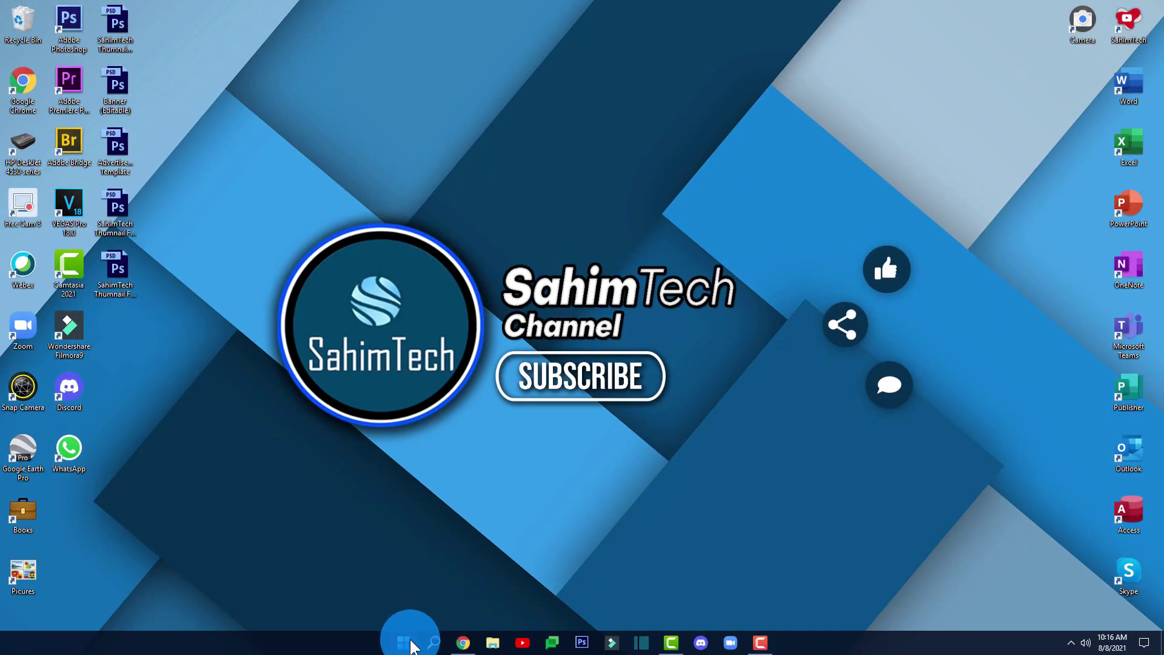
left_click(403, 642)
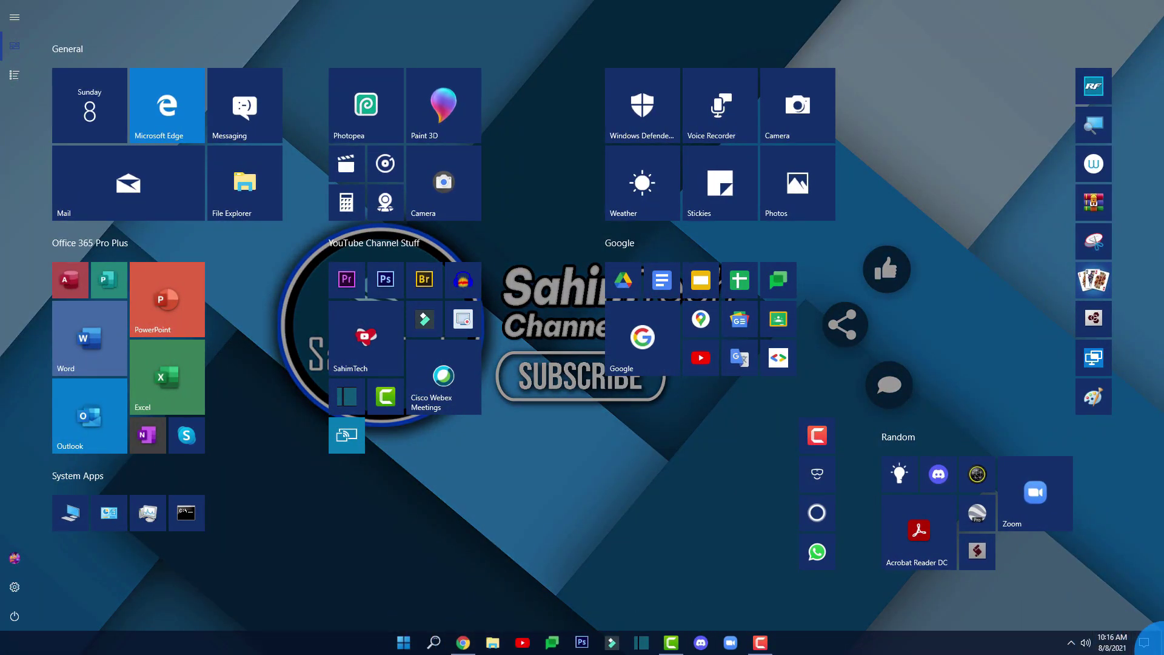
left_click(431, 635)
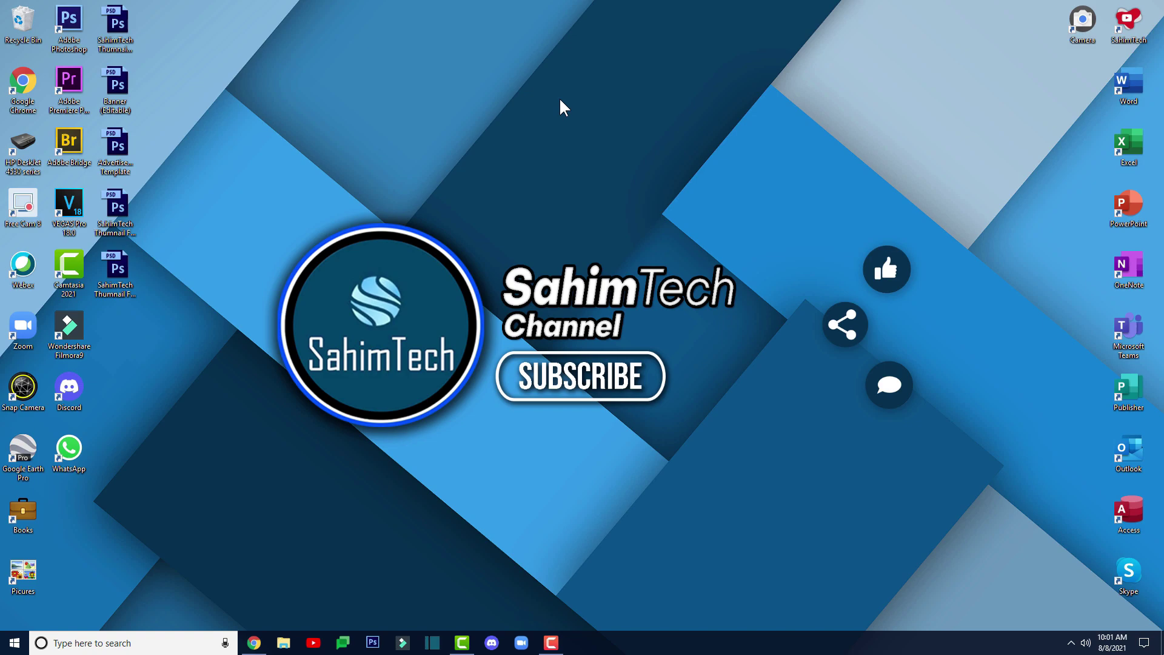
Step: Download Windows 11 Taskbar.rar from its open Google Drive page in the browser and close the browser
left_click(254, 644)
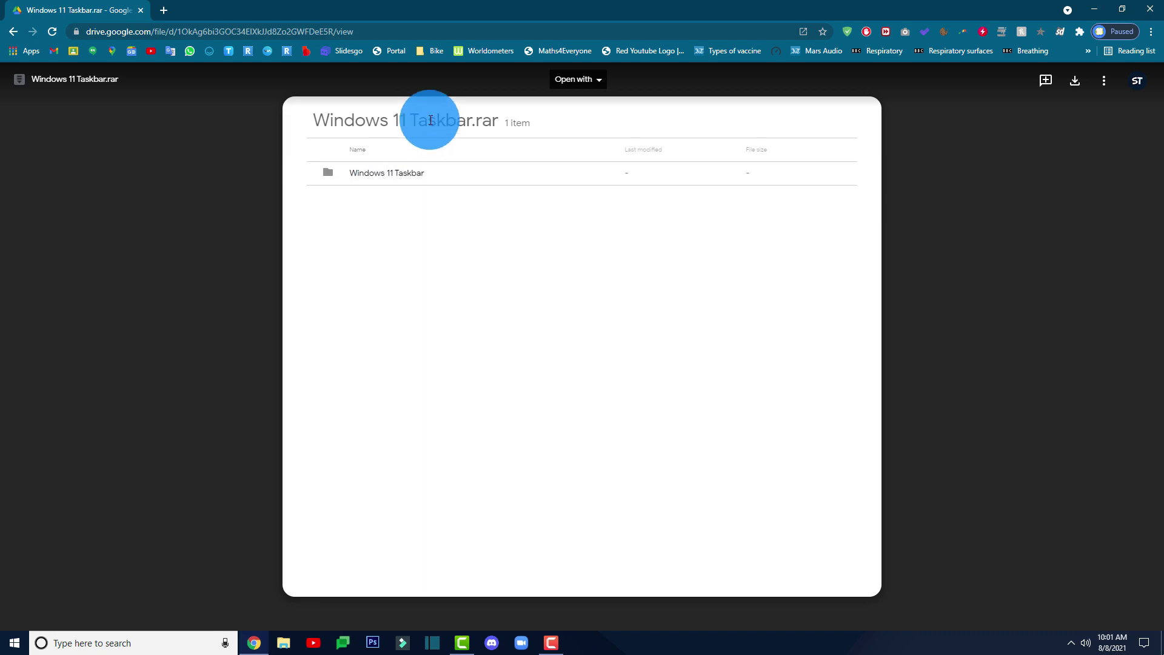
left_click(1075, 81)
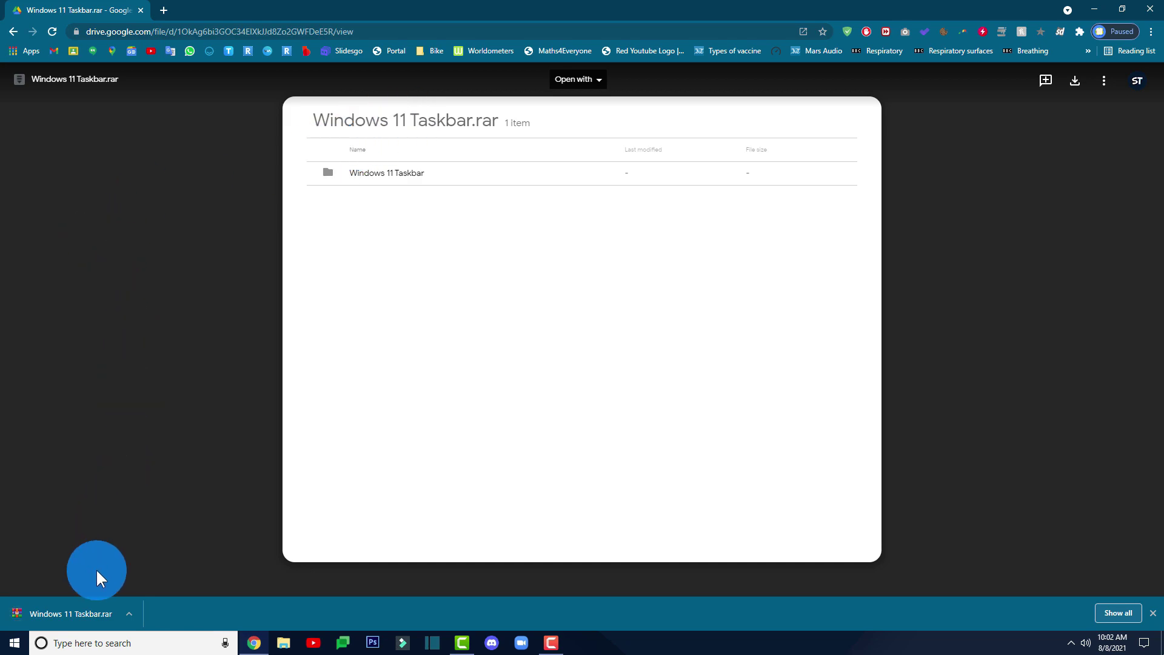
left_click(1151, 9)
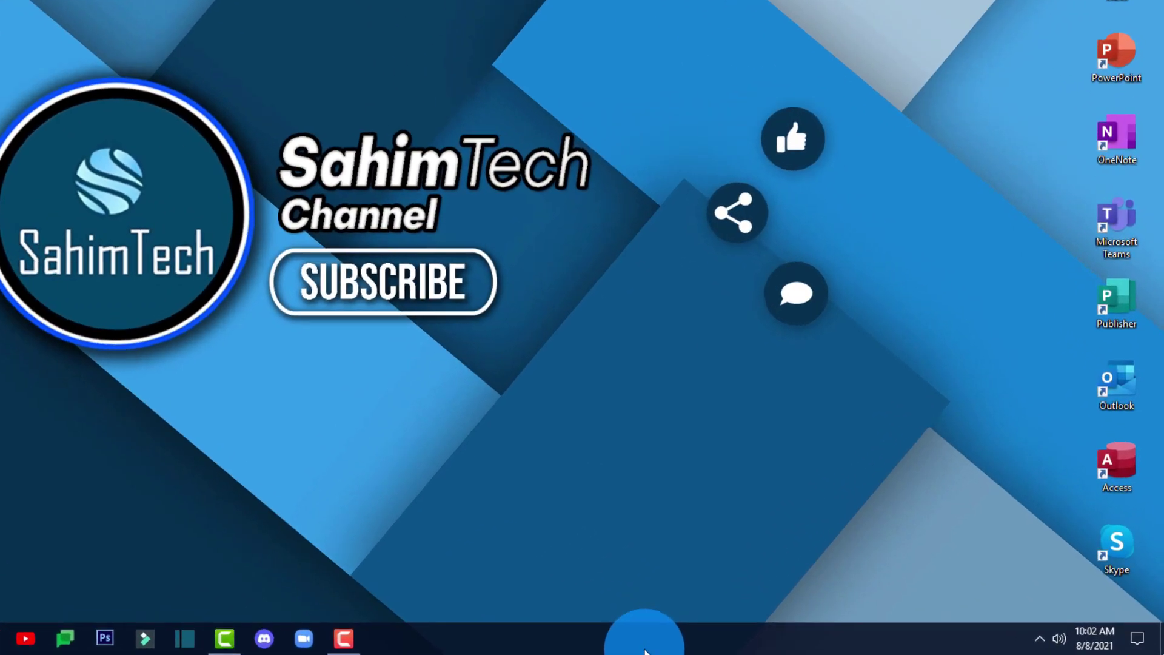
Step: Hide the Cortana search box from the Windows taskbar
right_click(781, 648)
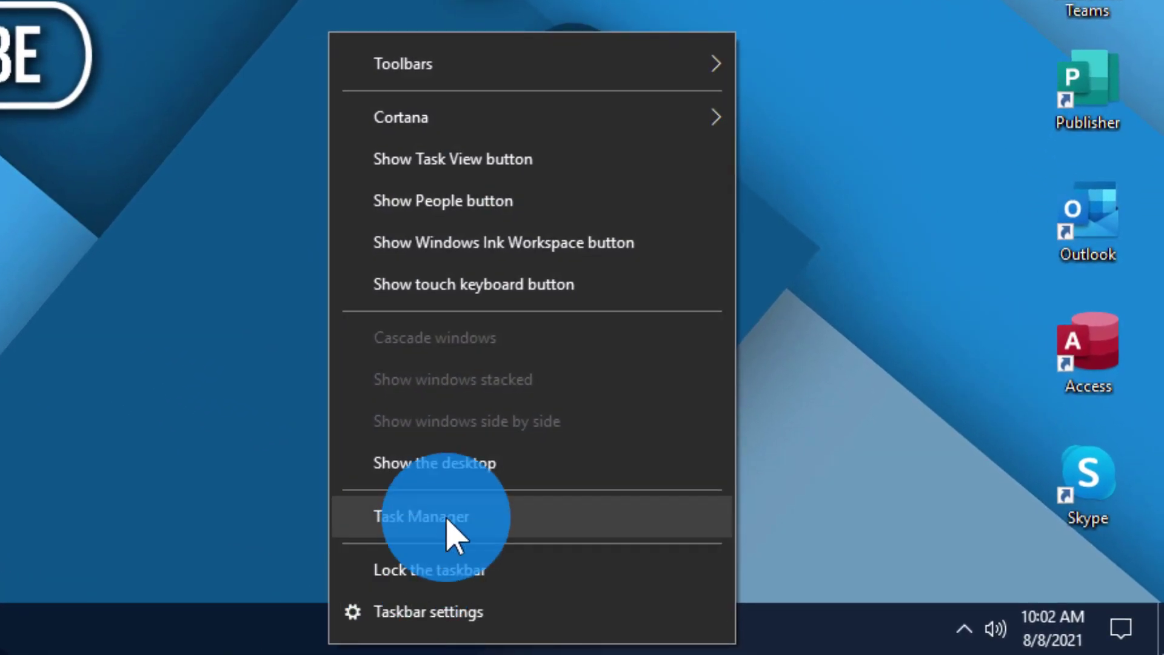
mouse_move(439, 108)
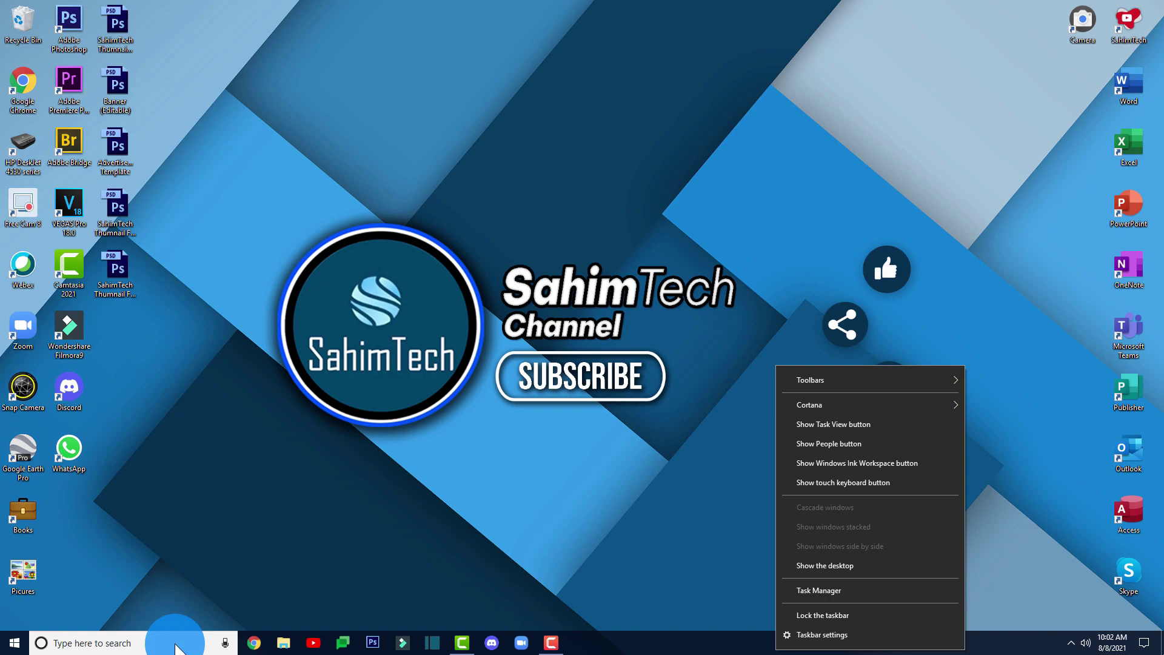
mouse_move(809, 402)
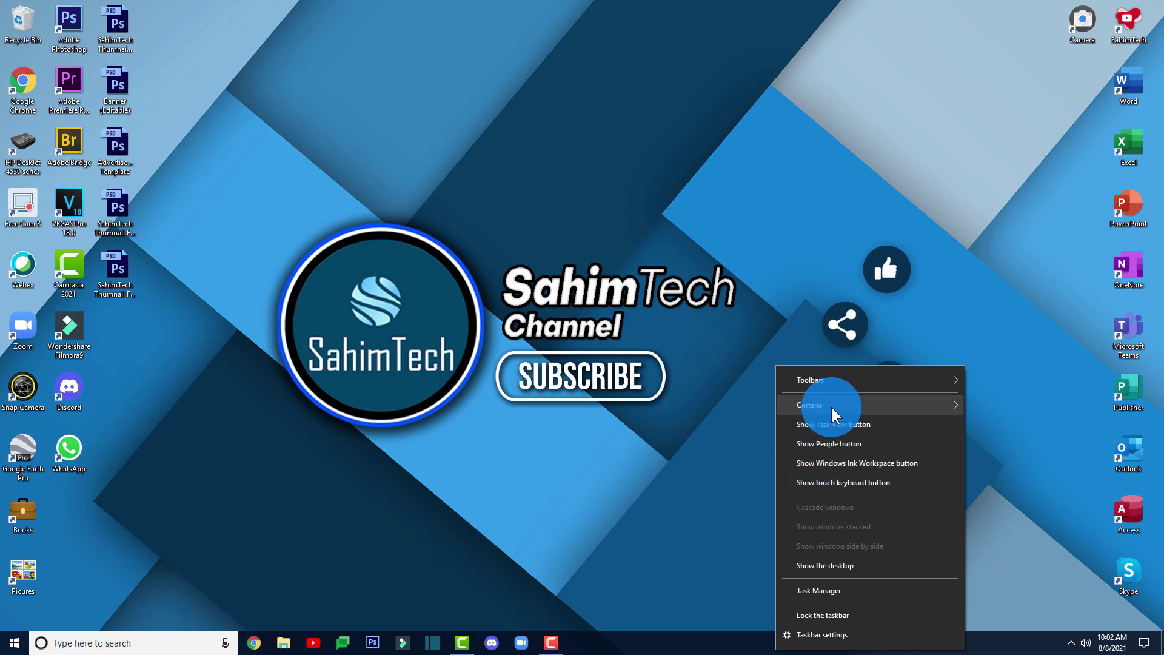
mouse_move(867, 409)
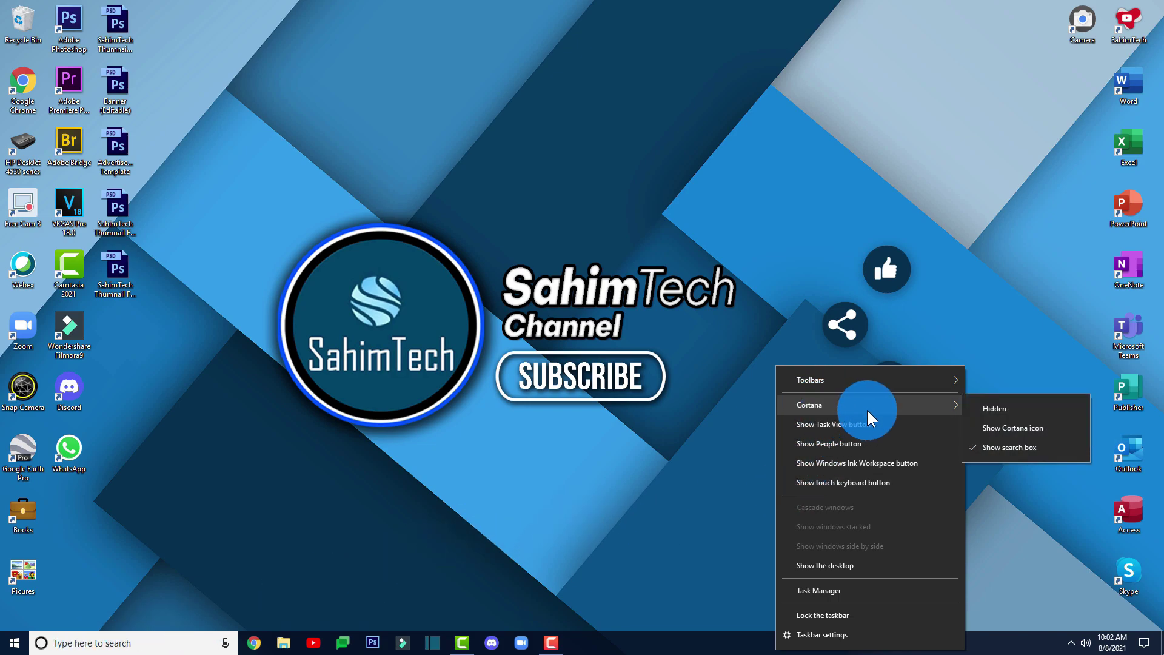
left_click(1005, 410)
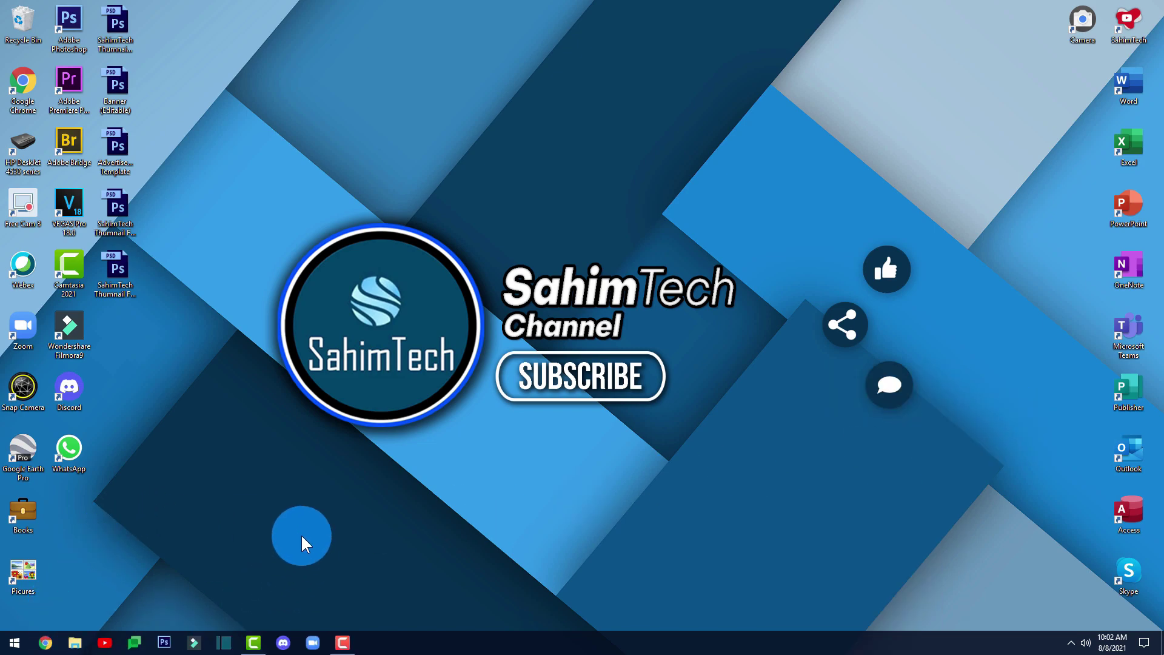
Step: Extract the Windows 11 Taskbar archive directly into the Downloads folder in File Explorer
left_click(76, 641)
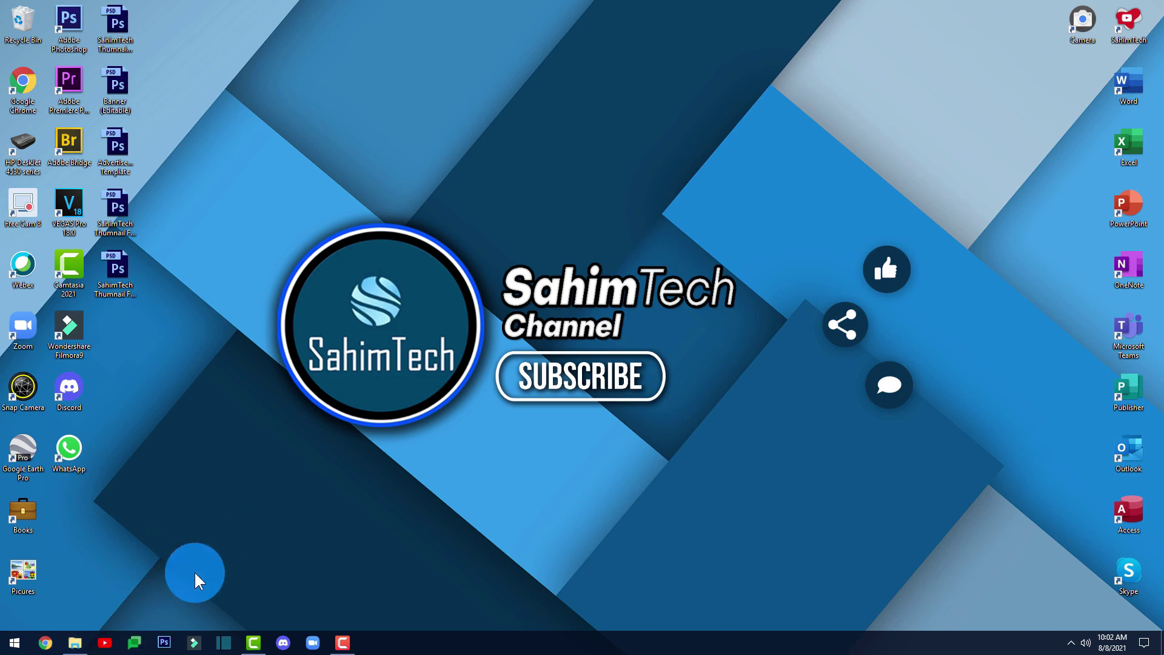
double_click(340, 140)
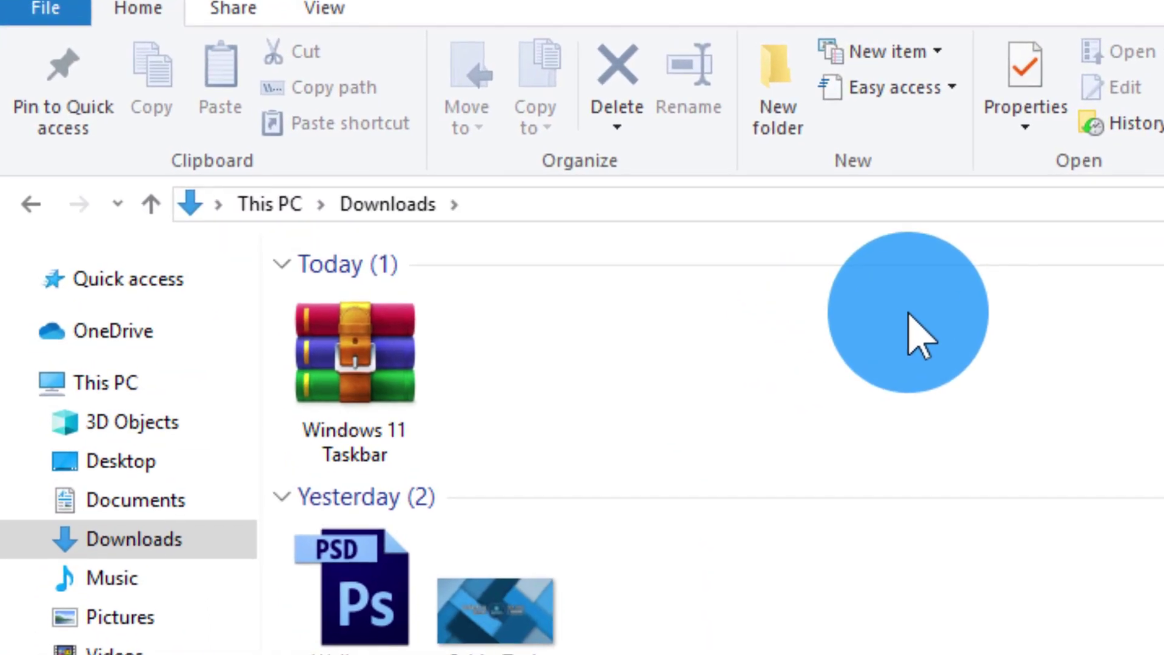
left_click_drag(390, 364, 363, 364)
right_click(363, 364)
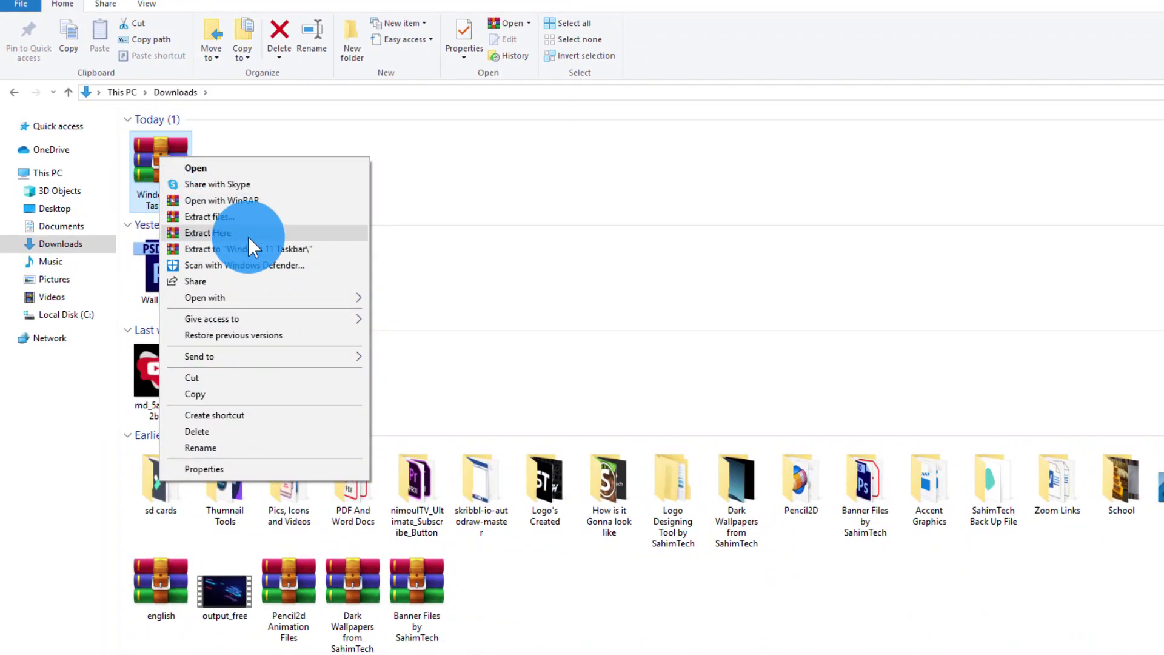
left_click(253, 232)
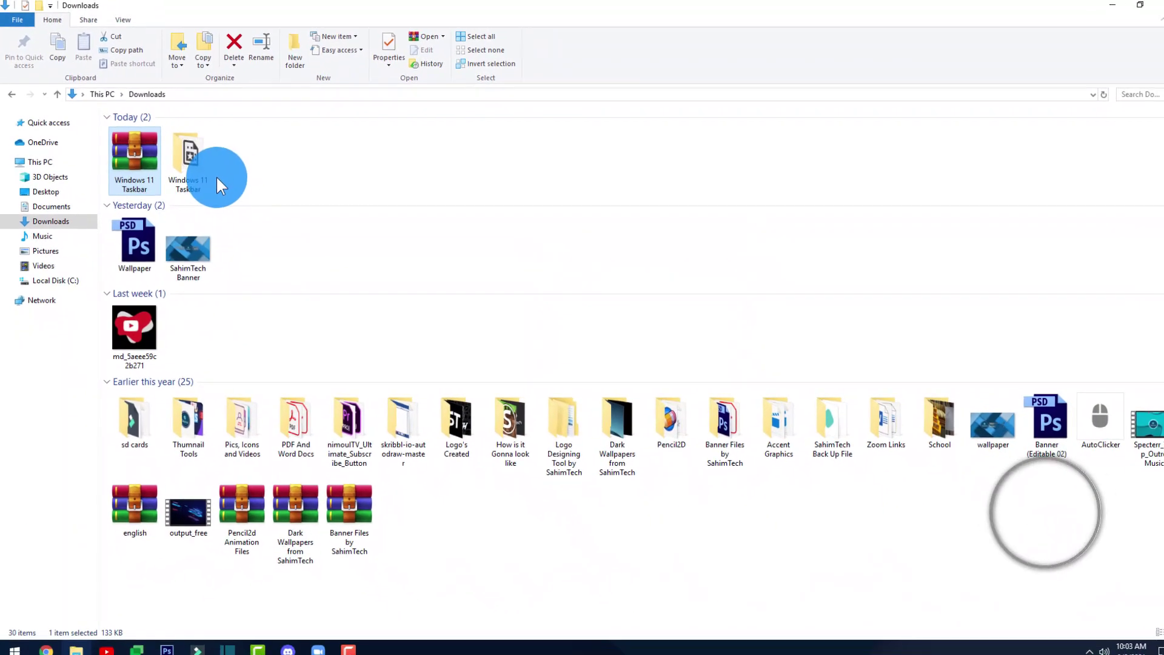
Step: Open the extracted Windows 11 Taskbar folder and run the CenterTaskbar application
left_click_drag(206, 176, 184, 162)
double_click(183, 158)
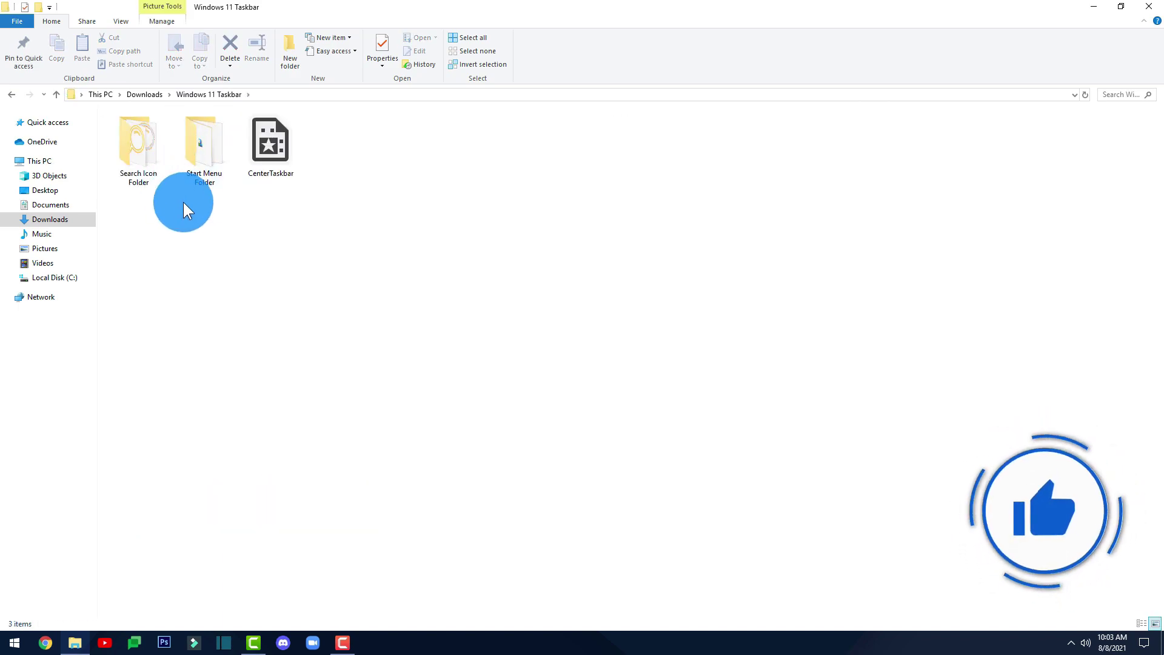
left_click_drag(290, 179, 284, 152)
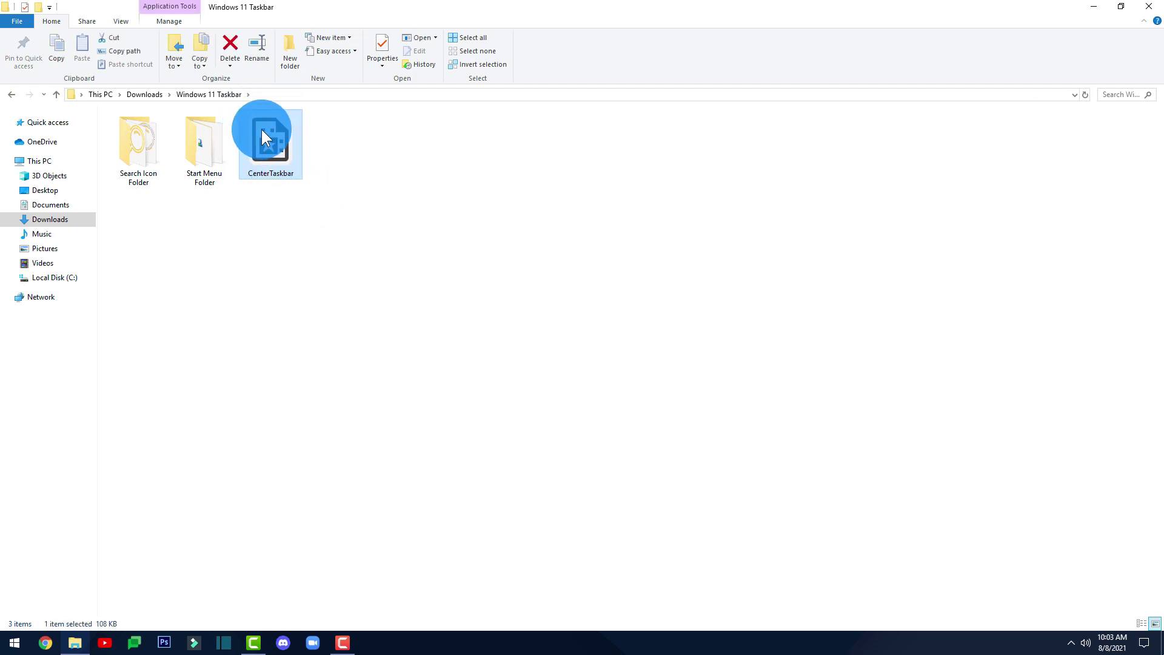
double_click(281, 149)
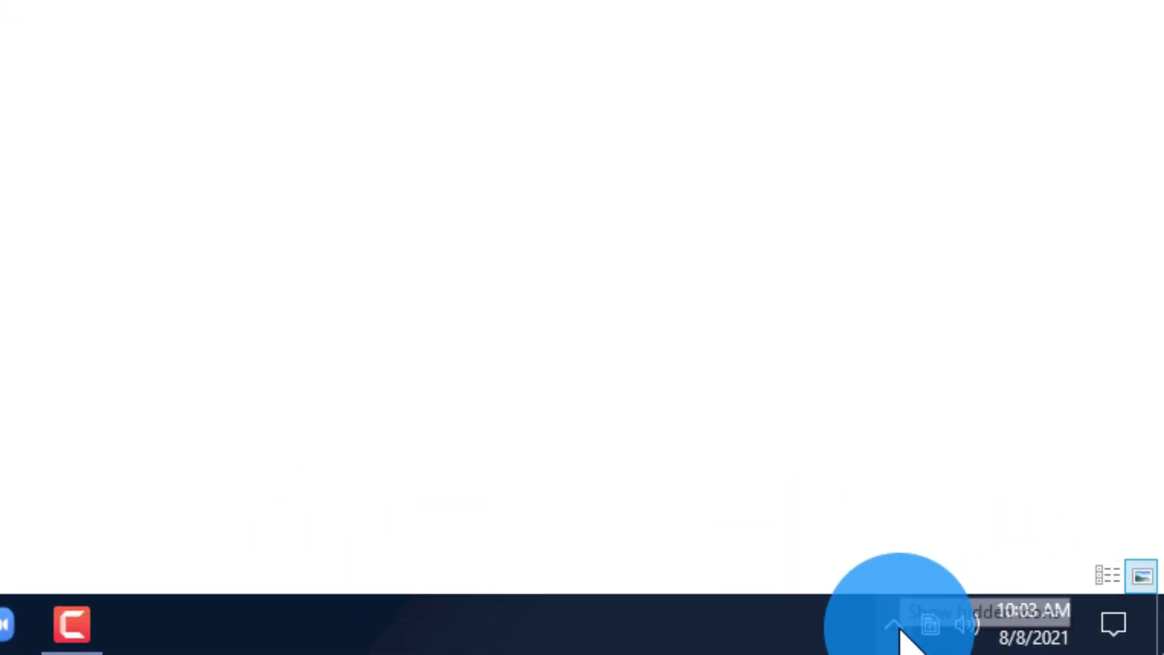
Step: Set the running CenterTaskbar utility to start with Windows
left_click(923, 631)
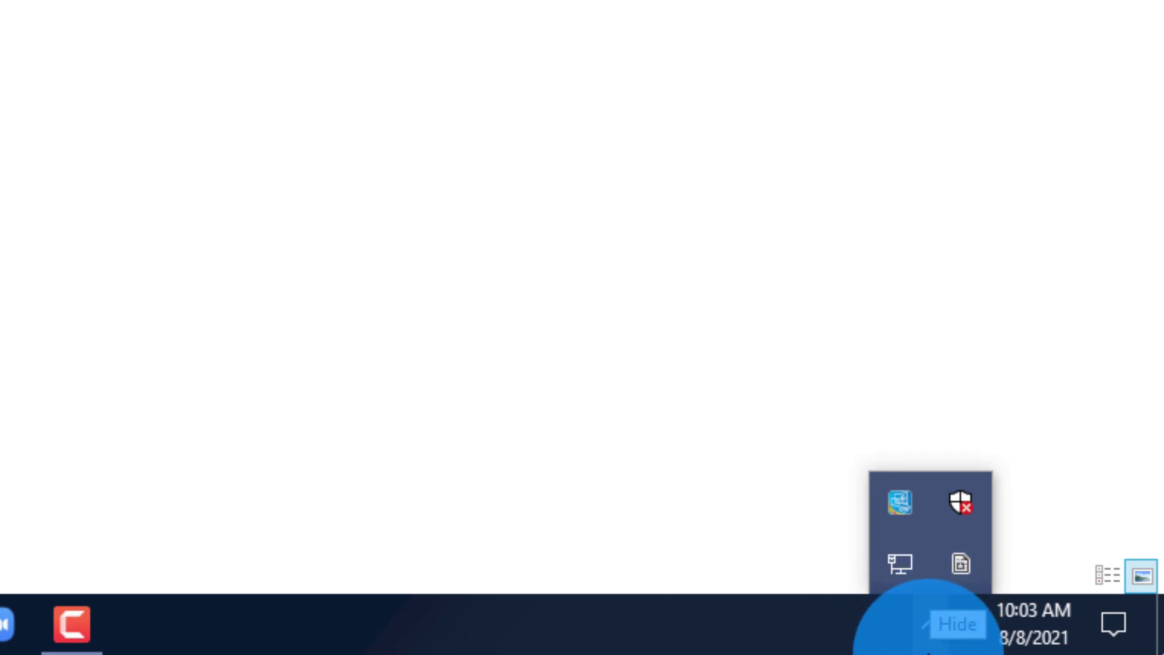
right_click(965, 570)
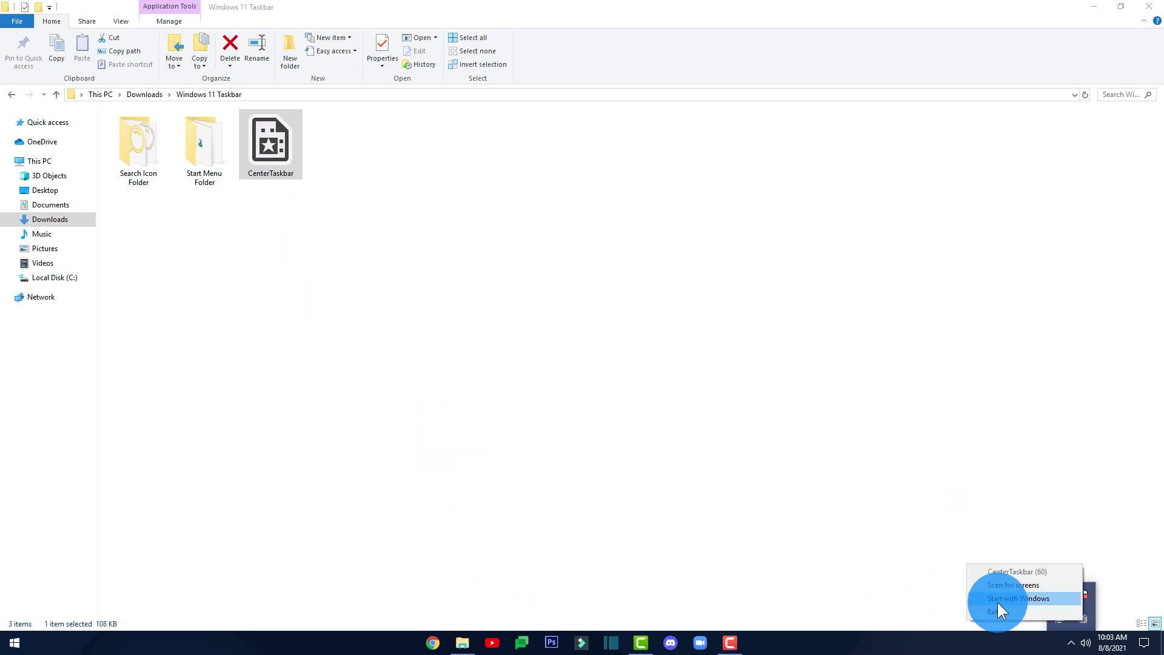
left_click(1032, 598)
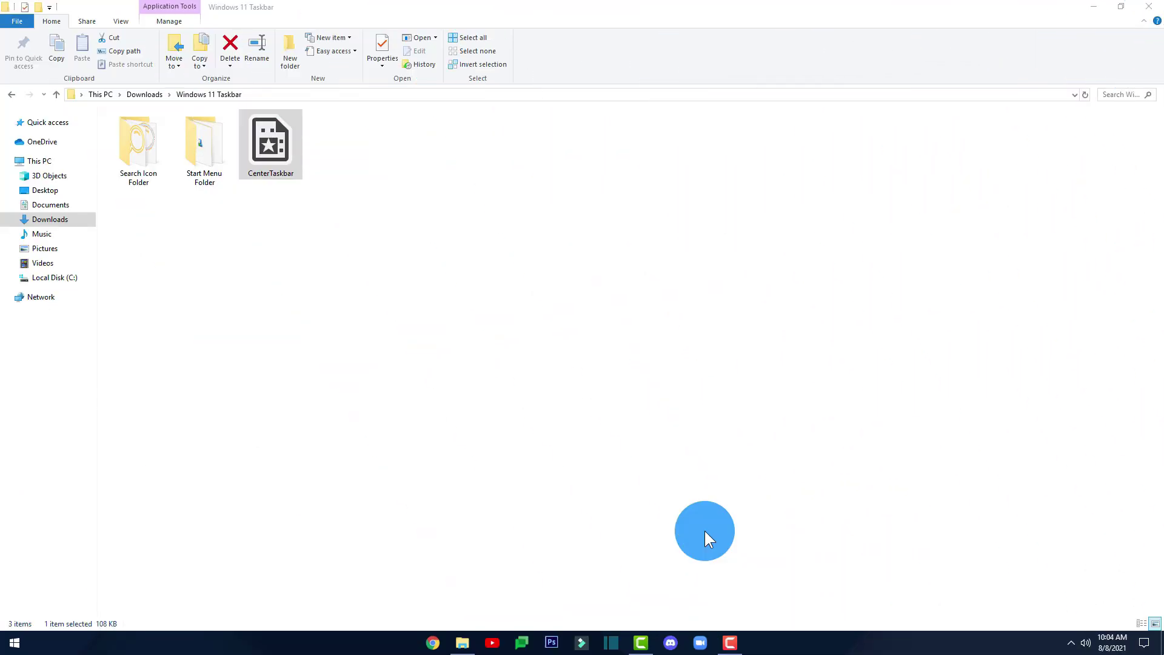
Step: Search the web for taskbarx in Chrome and download the Portable Zip x64 build from the TaskbarX site
left_click(441, 637)
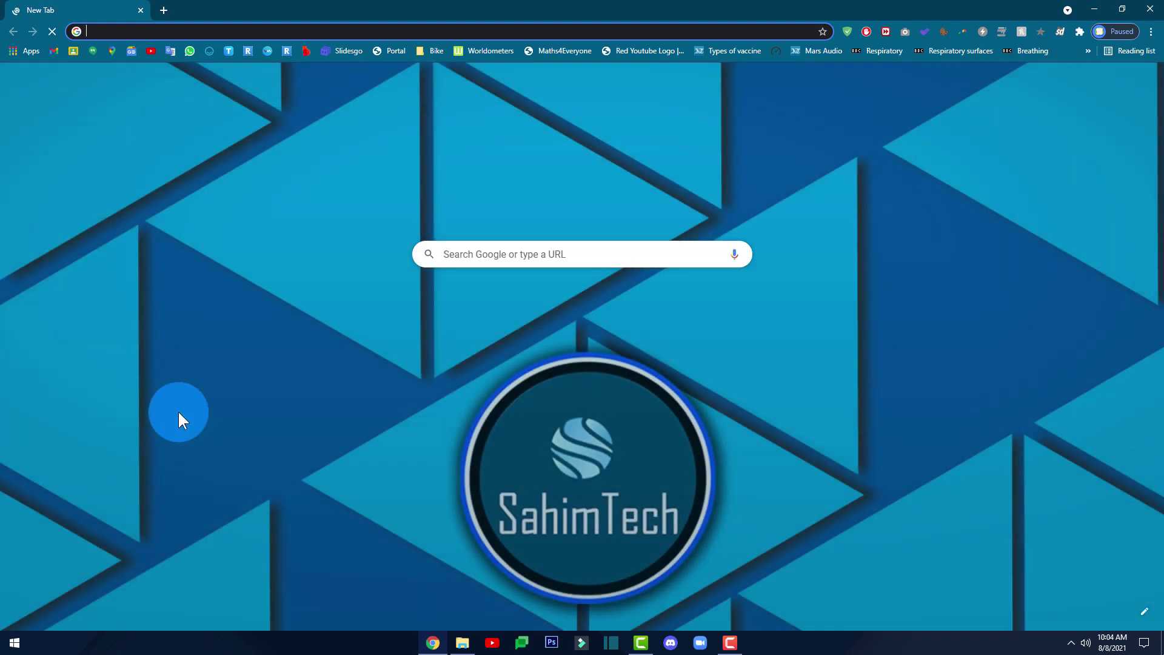
type("taskbarx")
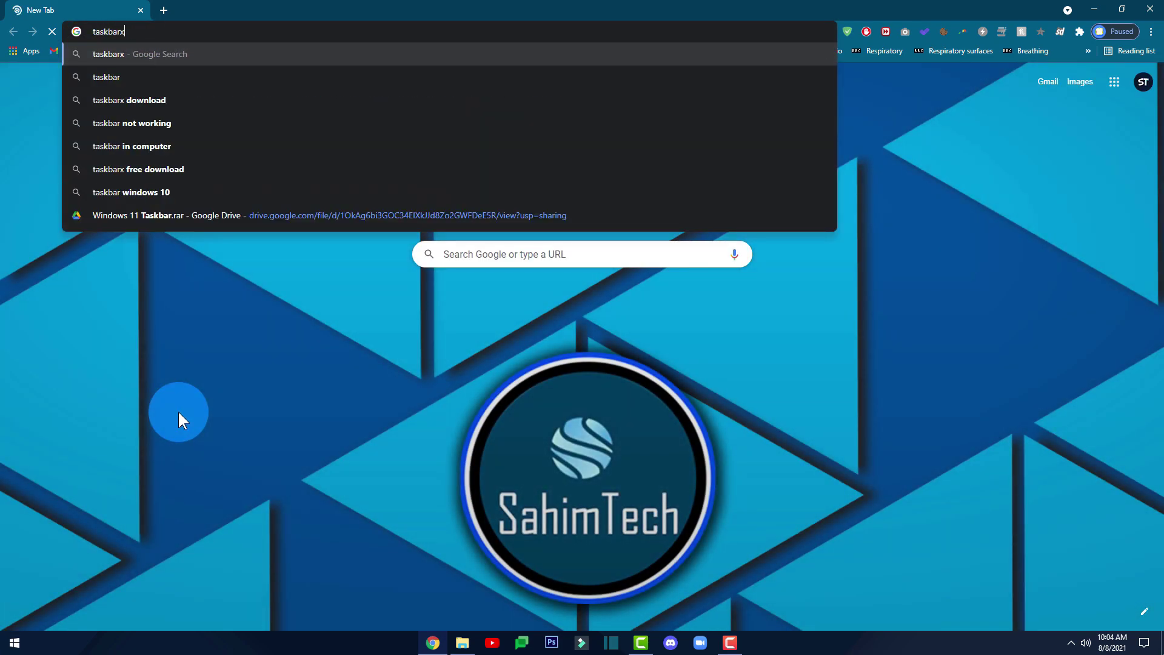
key("Return")
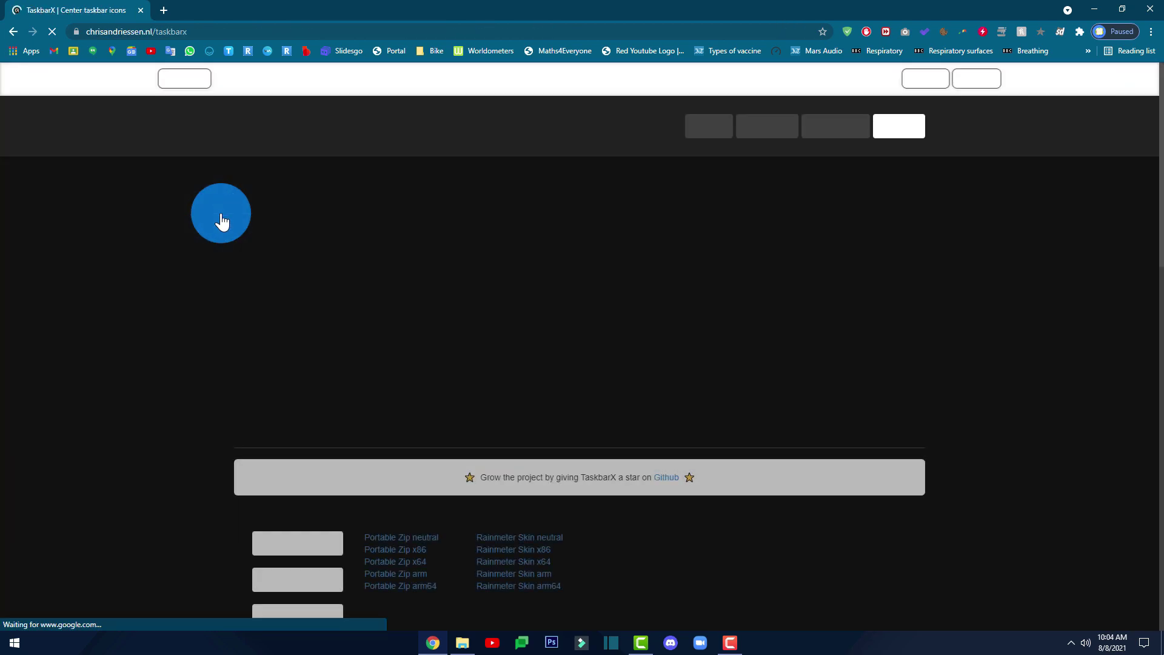
scroll(220, 212, "down", 10)
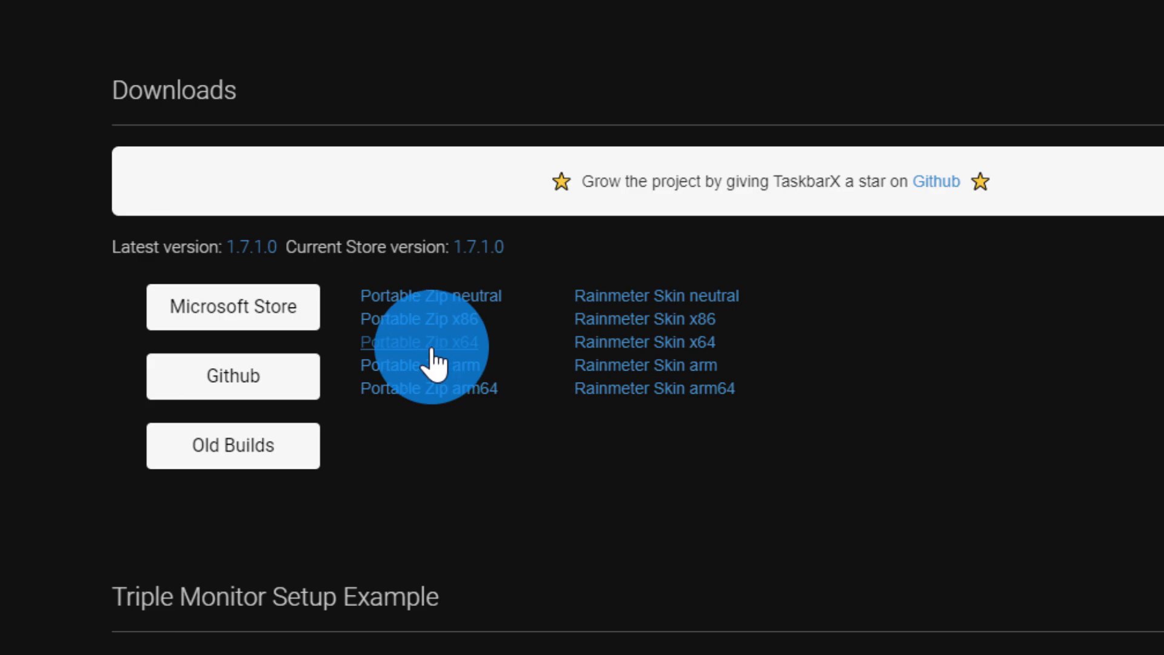
left_click(432, 347)
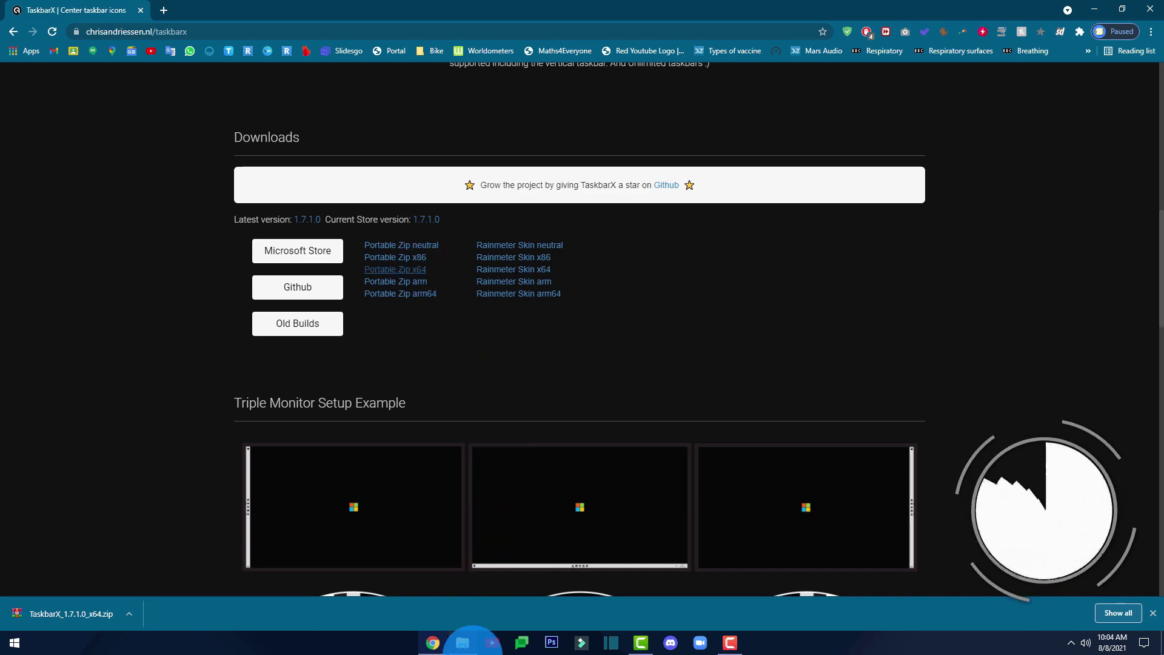
Step: Return to the Downloads folder in File Explorer and extract the TaskbarX_1.7.1.0_x64 archive directly there
left_click(463, 643)
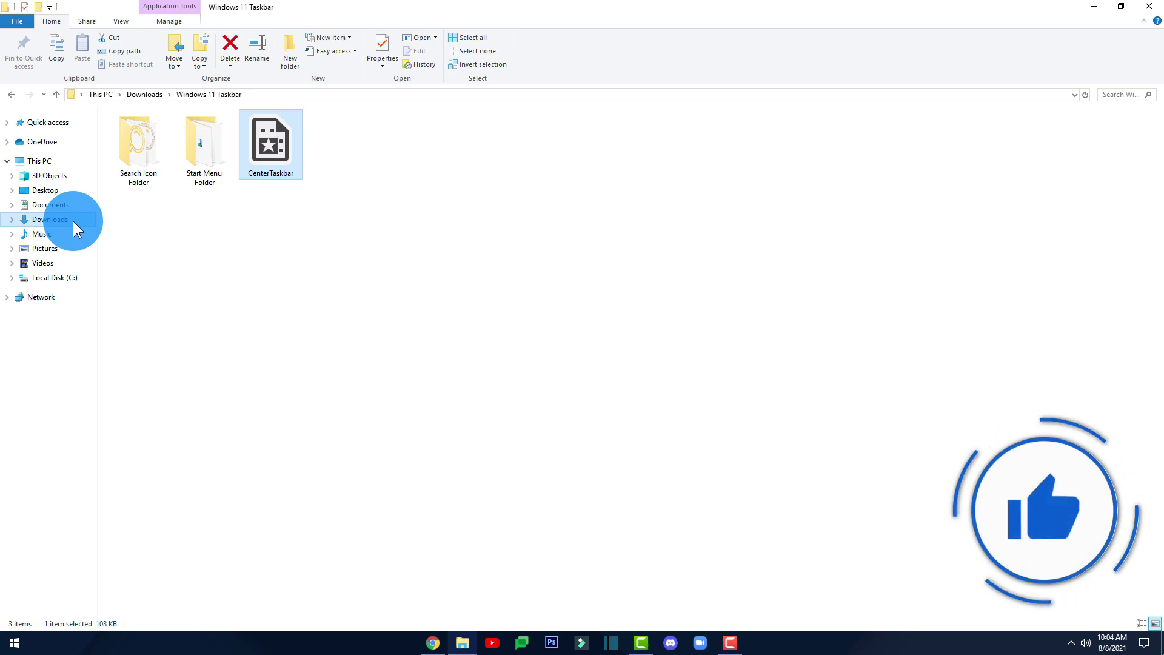
left_click(73, 221)
left_click(191, 148)
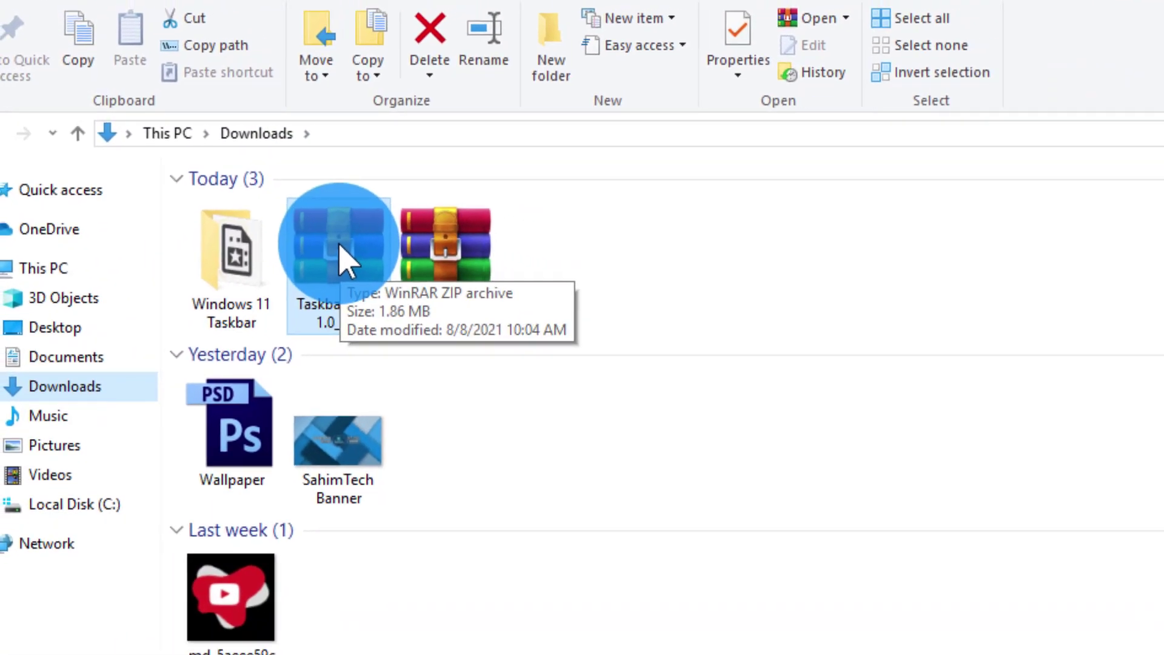
right_click(341, 245)
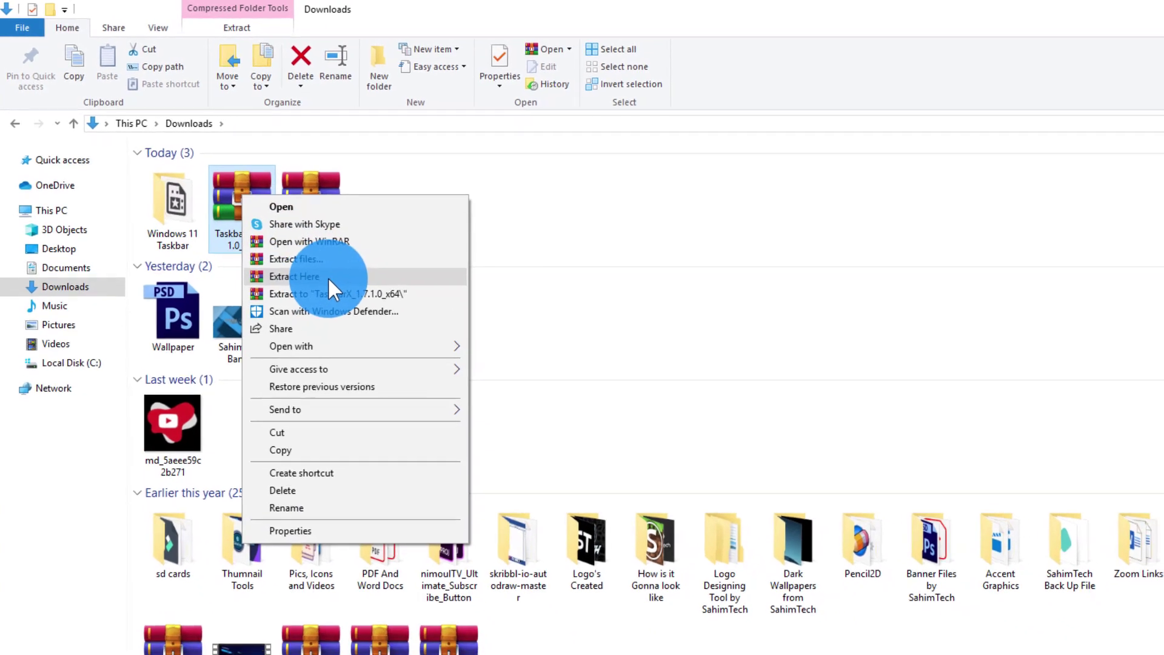
left_click(327, 277)
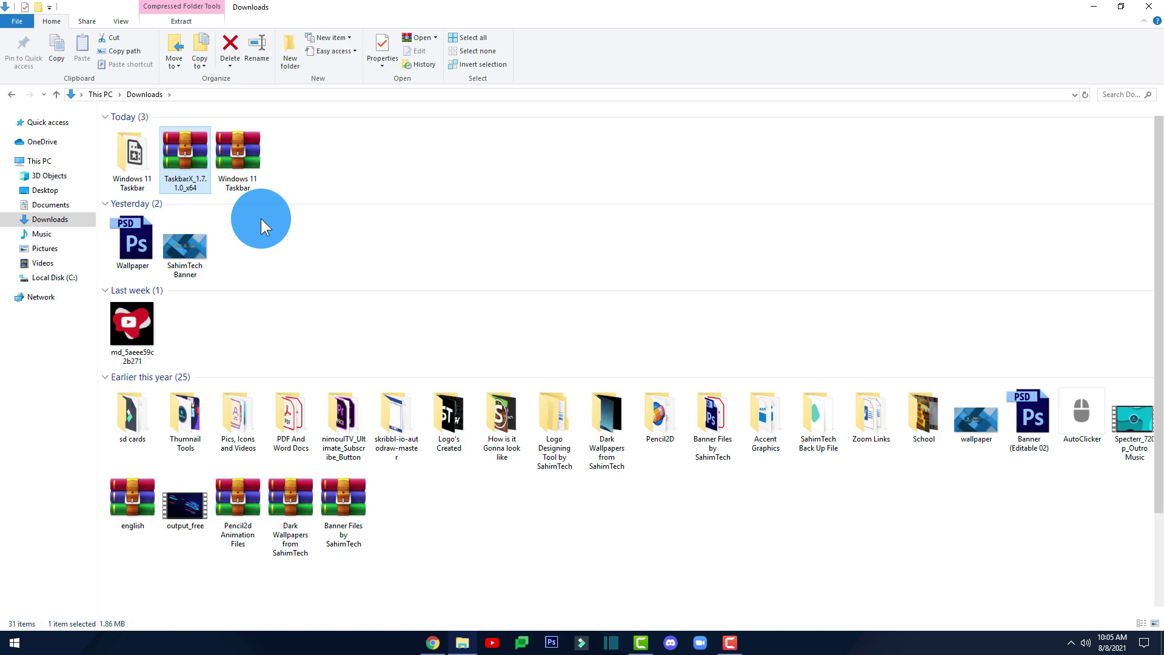
Step: Create a new folder named Taskbar X in the Downloads folder for the extracted TaskbarX files
scroll(403, 576, "down", 2)
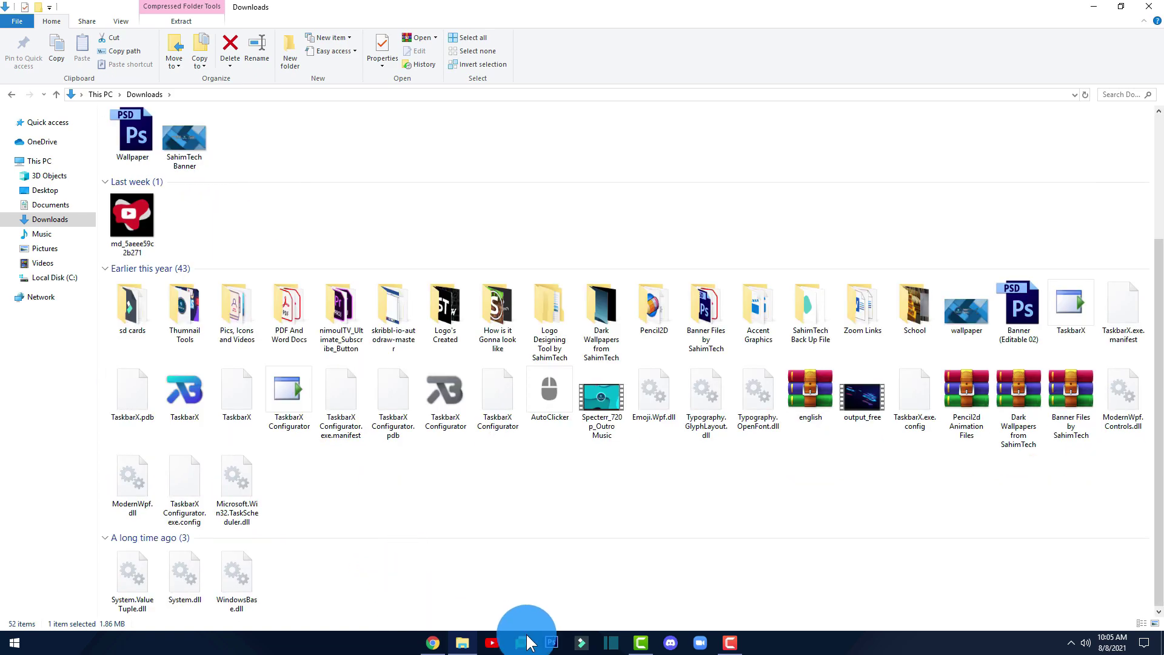
scroll(337, 158, "up", 2)
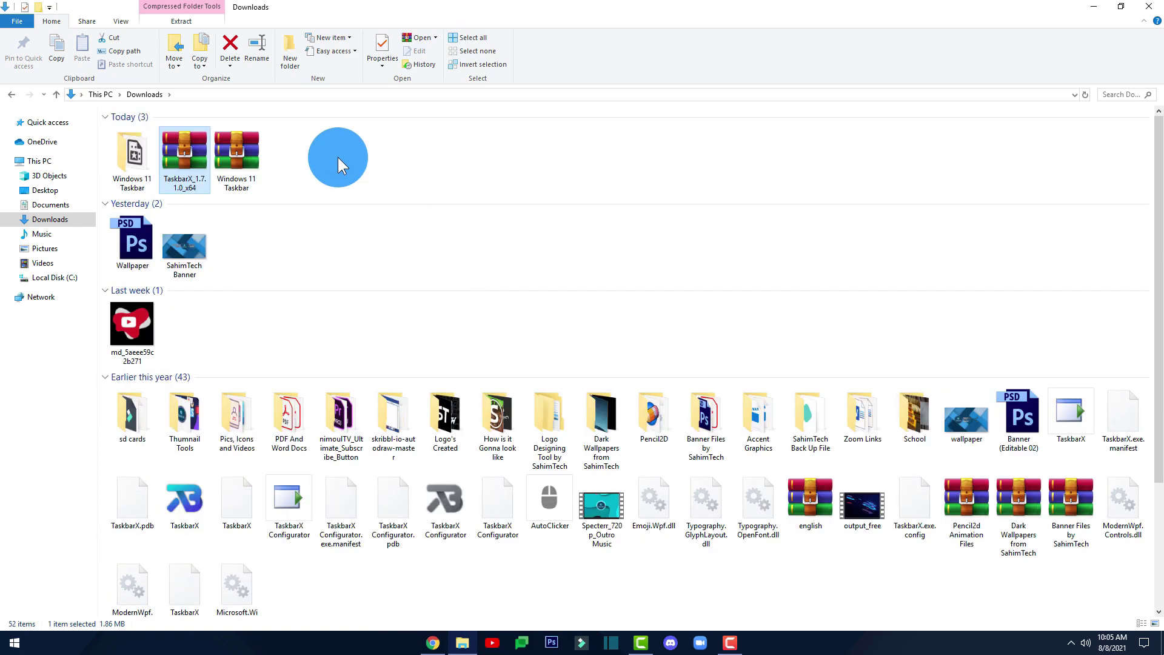
right_click(372, 153)
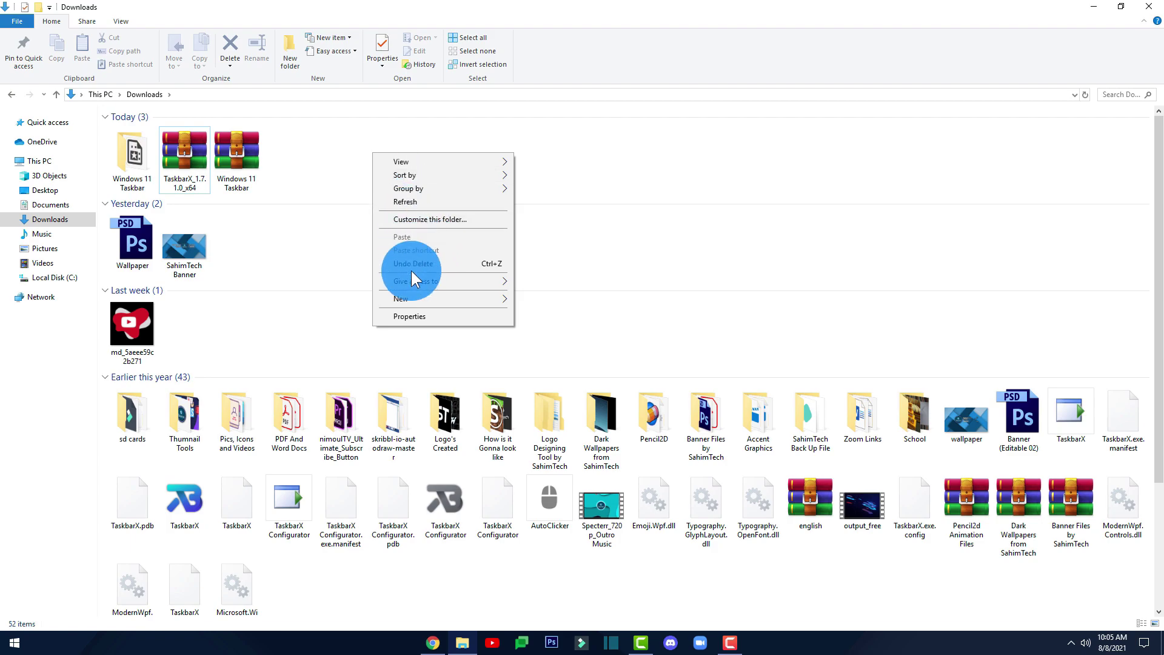
mouse_move(412, 297)
left_click(522, 301)
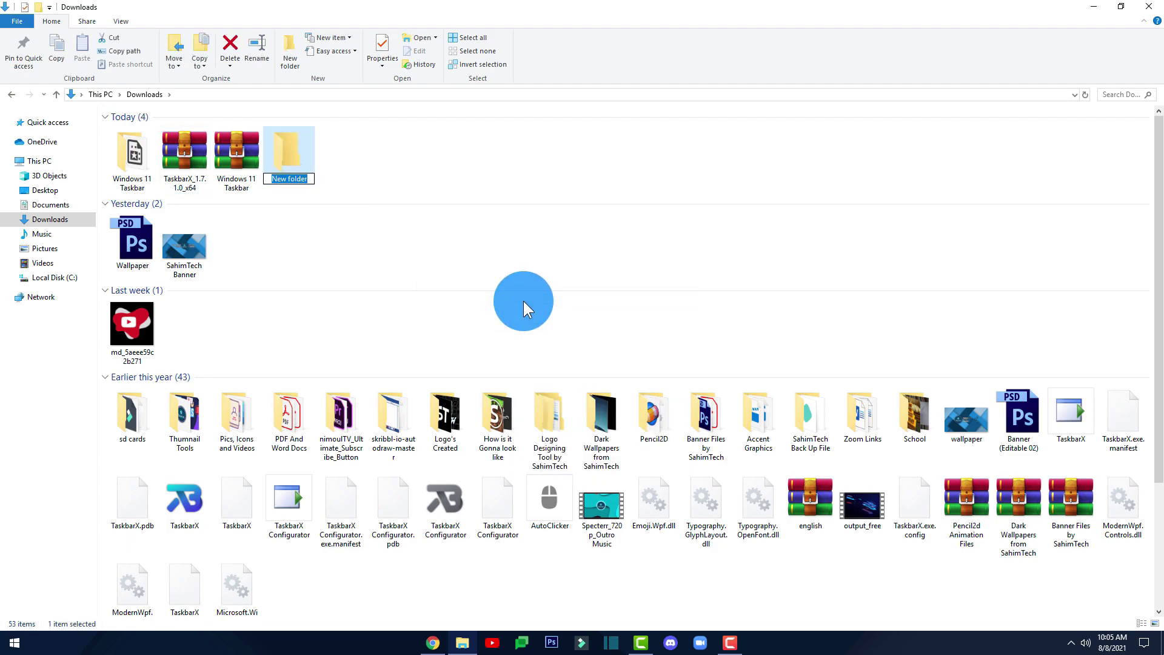
type("Taskbar X")
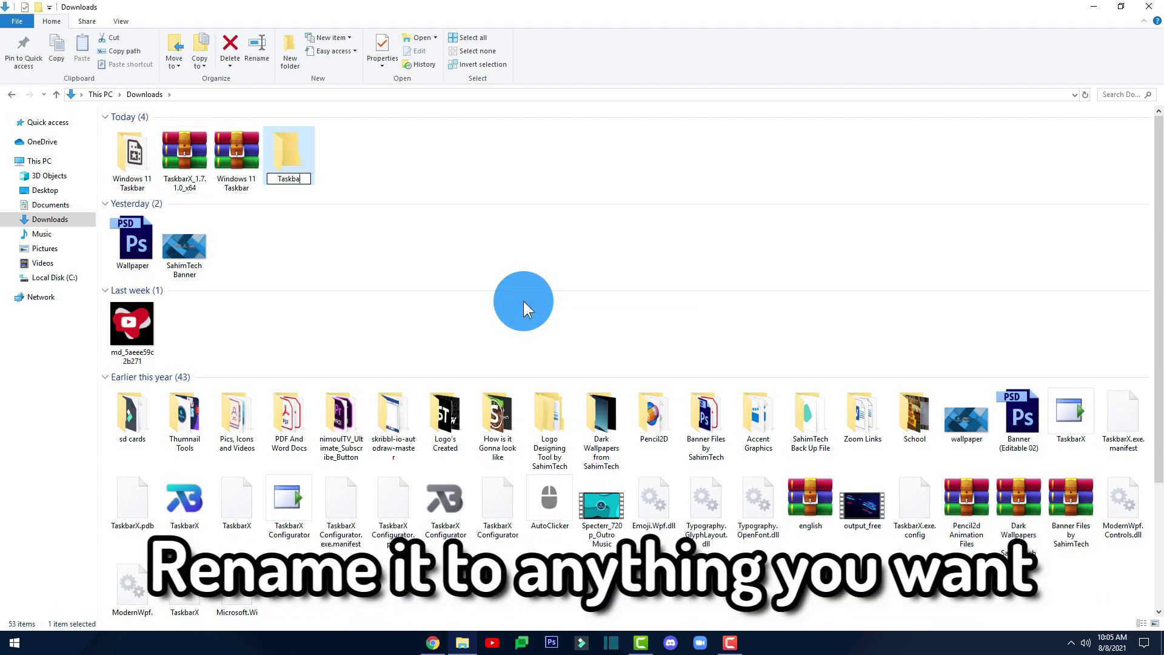
left_click(435, 134)
scroll(1140, 315, "down", 2)
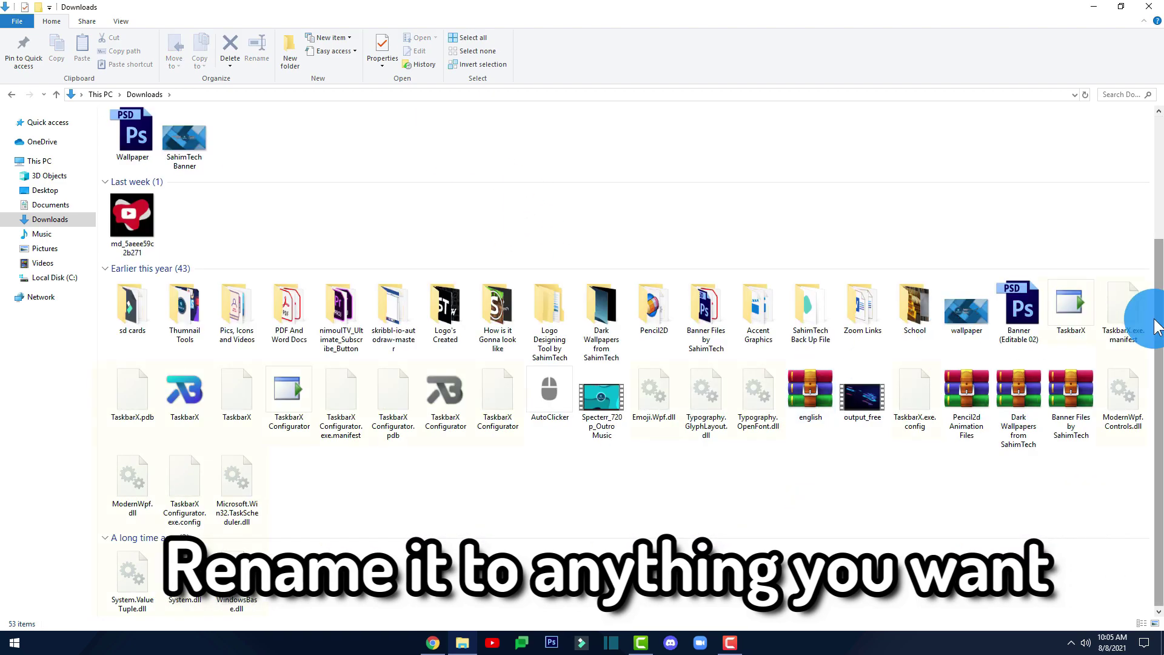
Step: Move all the extracted TaskbarX program, configuration and DLL files from Downloads into the Taskbar X folder
left_click(1072, 314)
left_click(1110, 312, "ctrl")
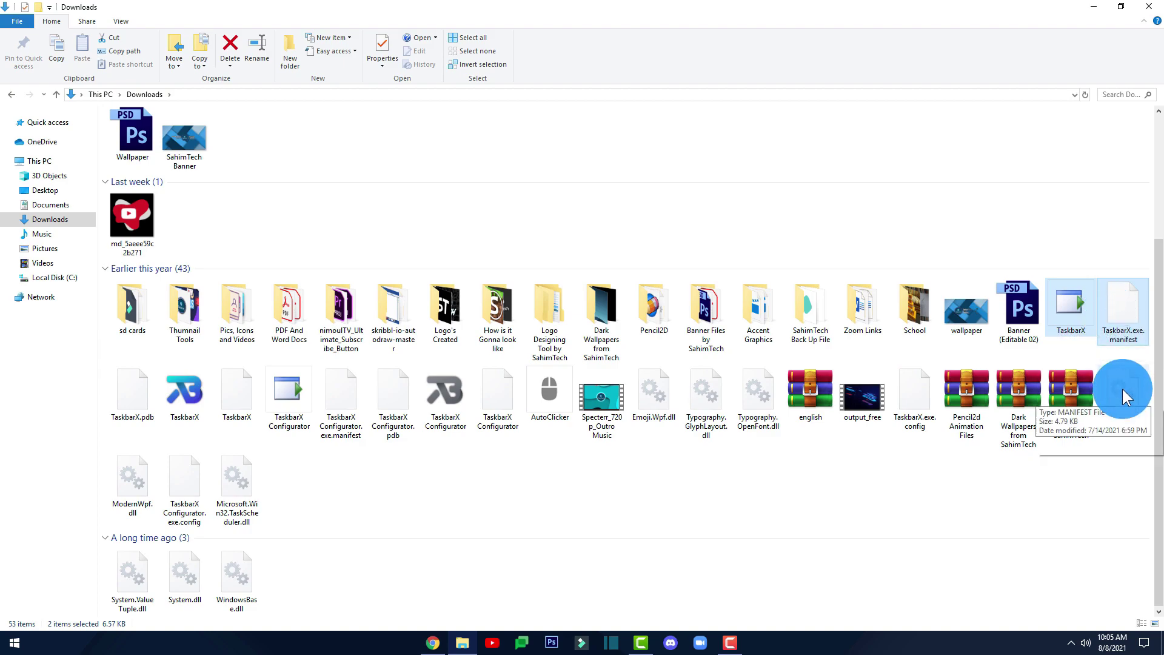
left_click(1123, 388, "ctrl")
left_click(918, 395, "ctrl")
left_click(769, 397, "ctrl")
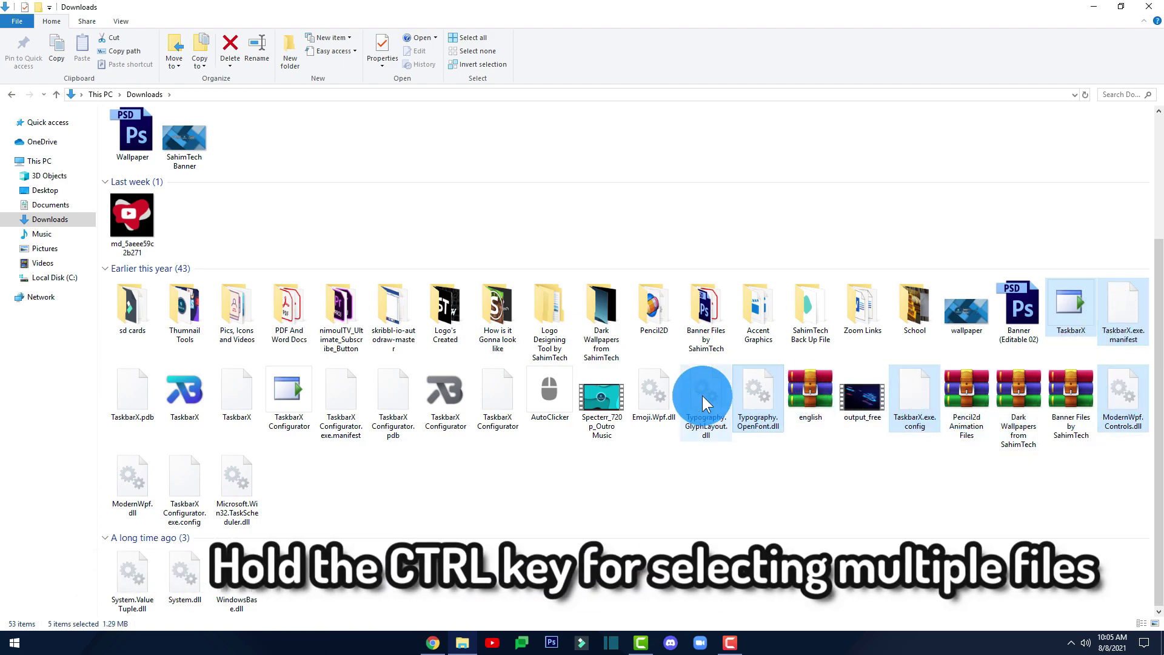
left_click(701, 408, "ctrl")
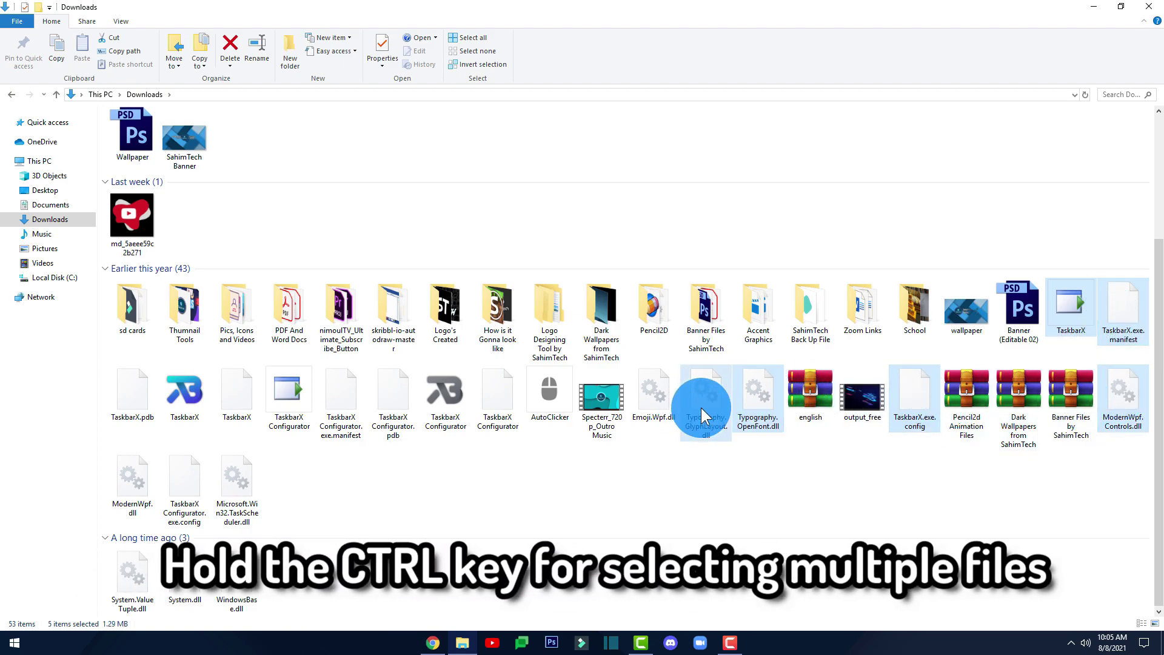
left_click(650, 408, "ctrl")
left_click(490, 399, "ctrl")
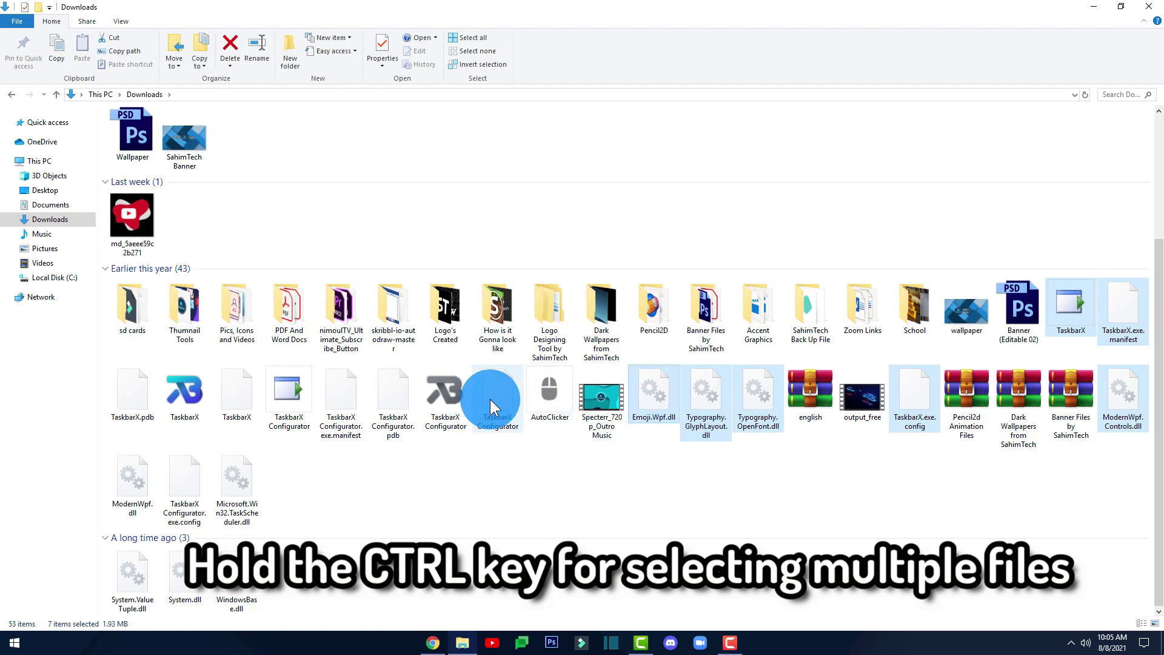
left_click(448, 399, "ctrl")
left_click(387, 405, "ctrl")
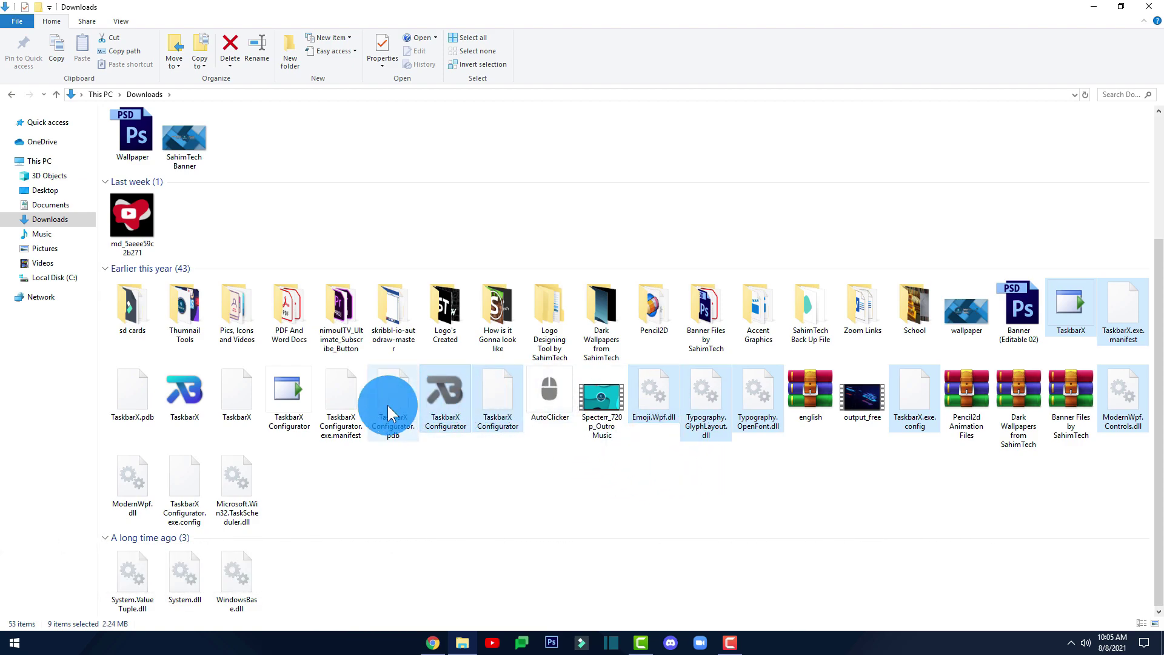
left_click(343, 401, "ctrl")
left_click(297, 408, "ctrl")
left_click(227, 398, "ctrl")
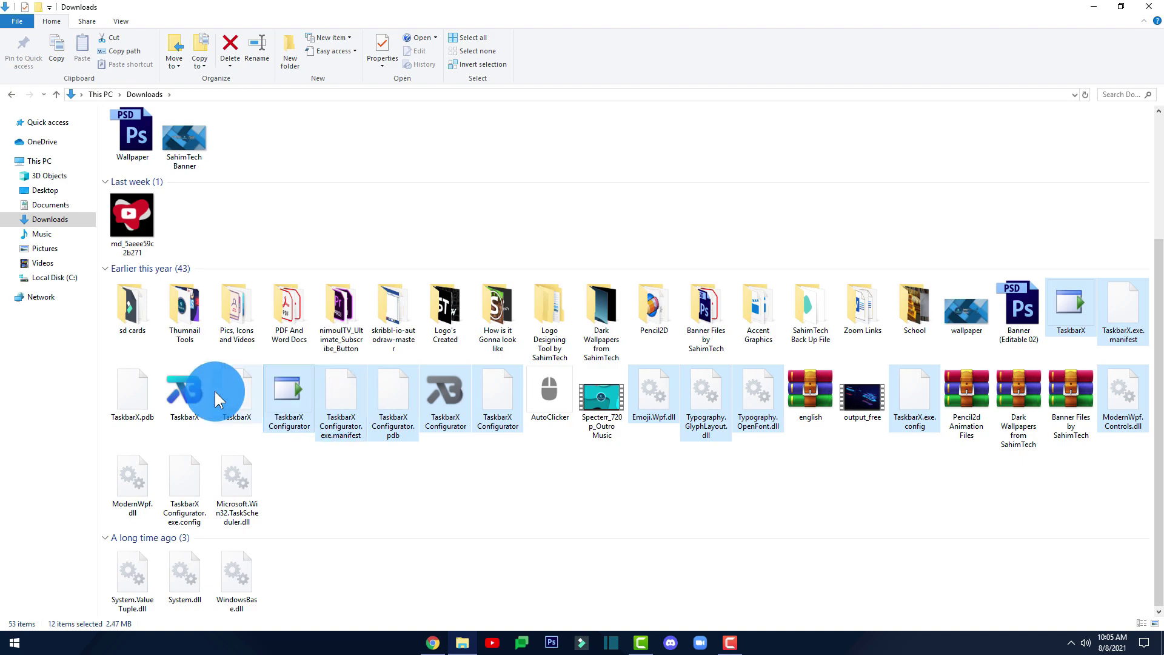
left_click(199, 400, "ctrl")
left_click(142, 401, "ctrl")
left_click(173, 482, "ctrl")
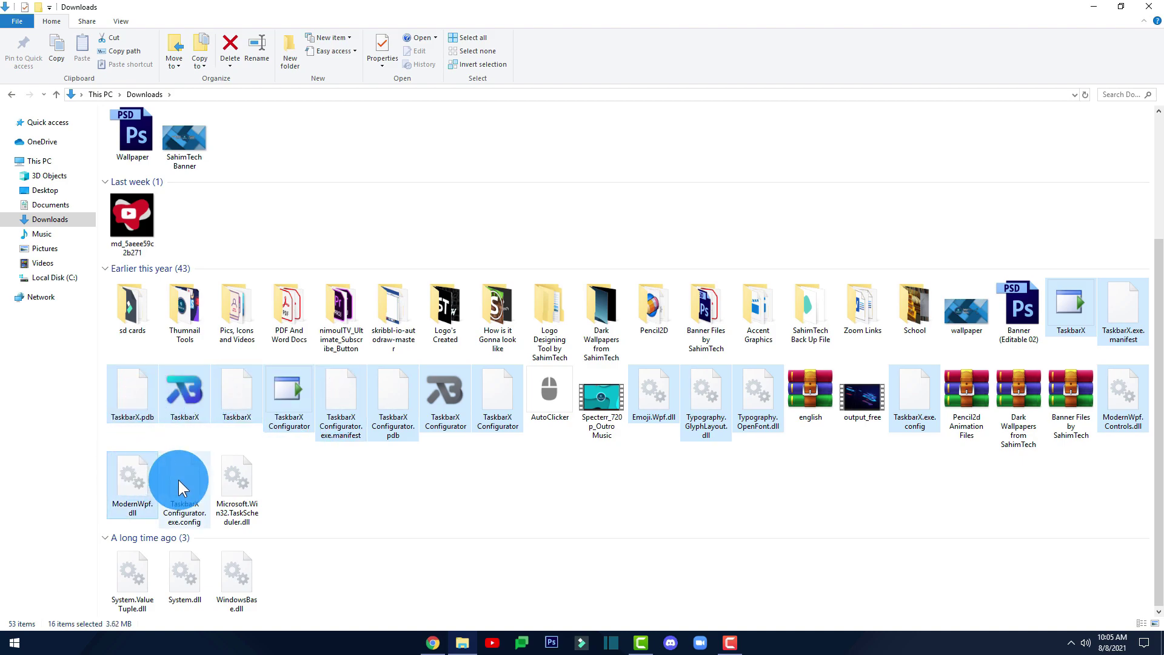
left_click(265, 492, "ctrl")
left_click(242, 576, "ctrl")
left_click(192, 573, "ctrl")
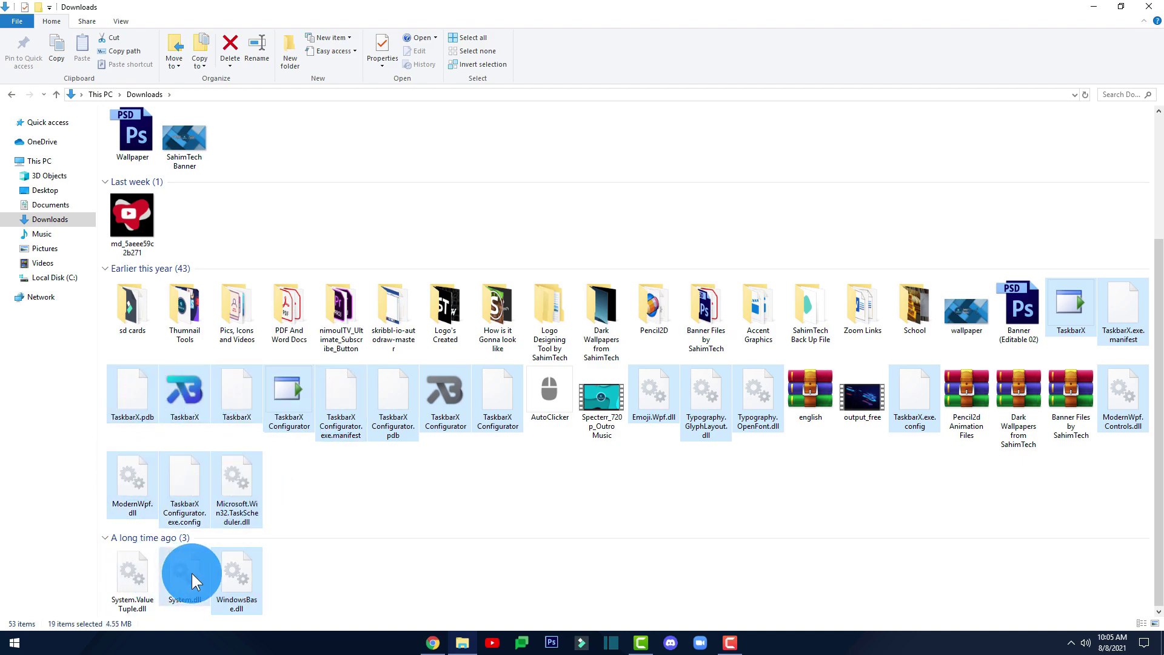
left_click(142, 573, "ctrl")
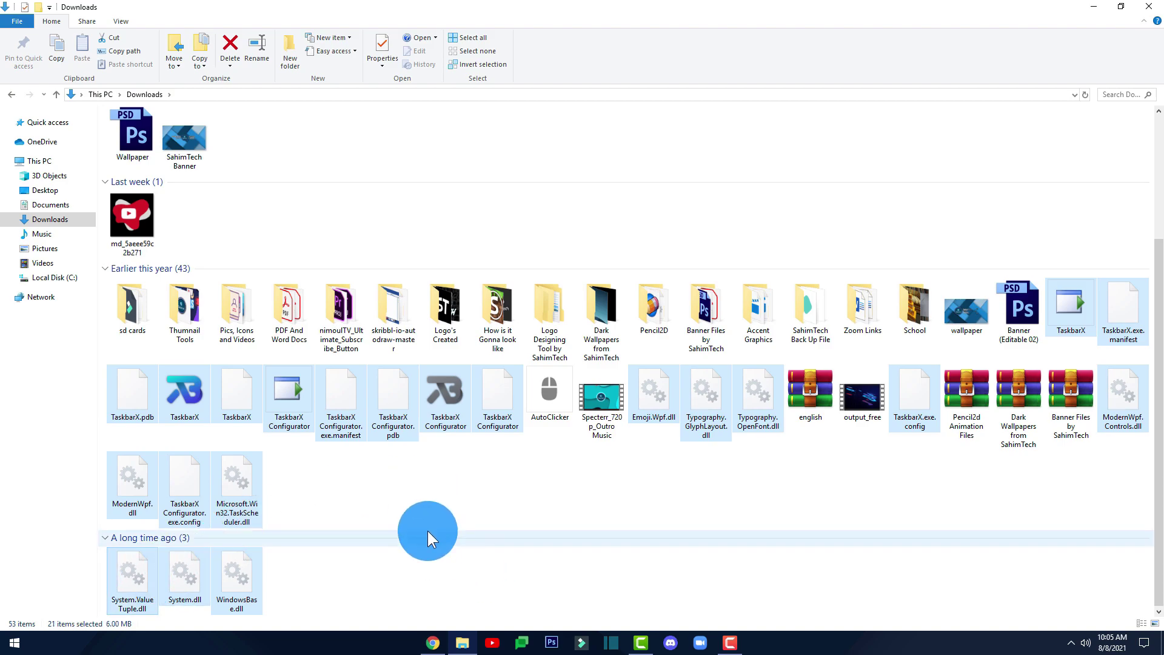
key("ctrl+x")
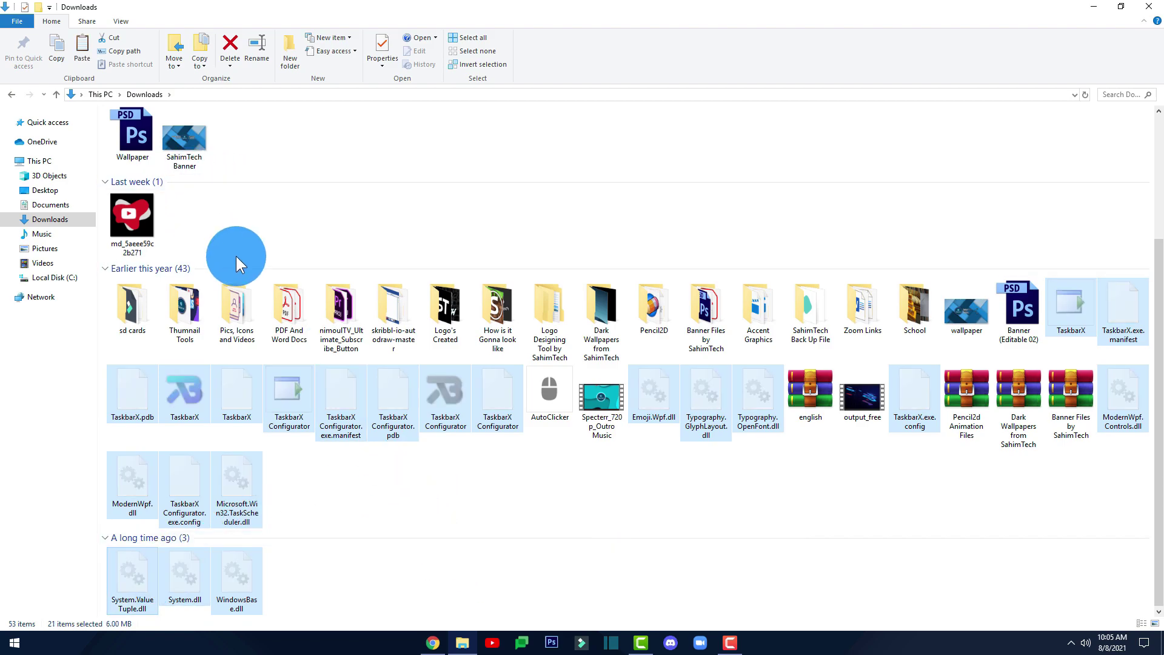
scroll(264, 161, "up", 2)
double_click(300, 151)
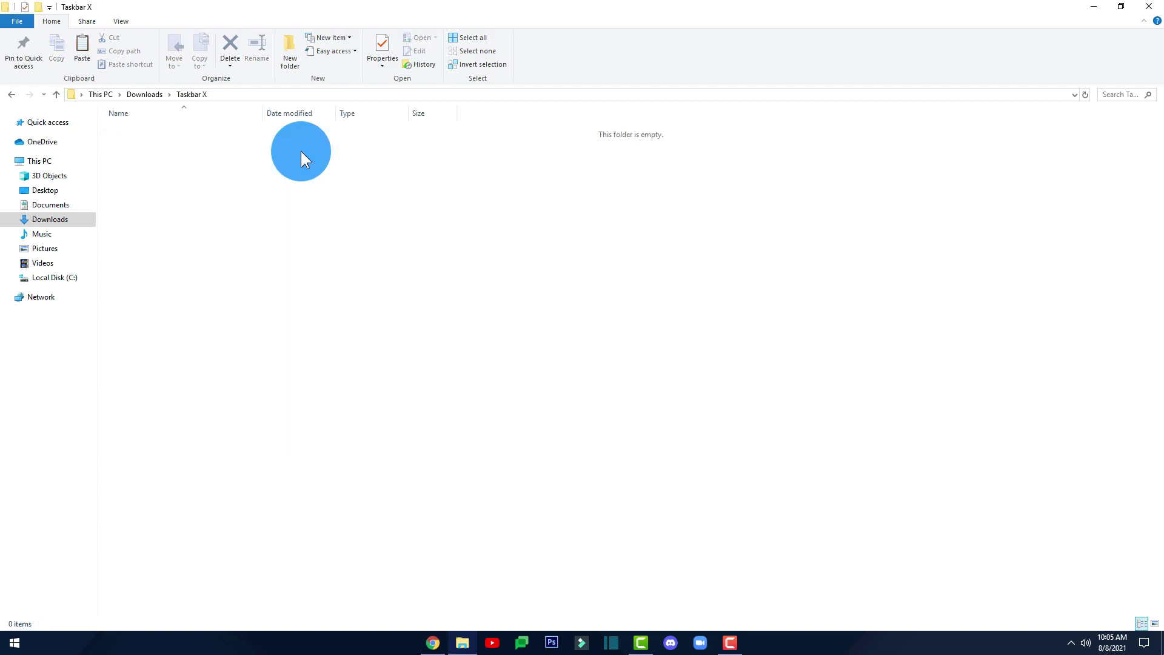
key("ctrl+v")
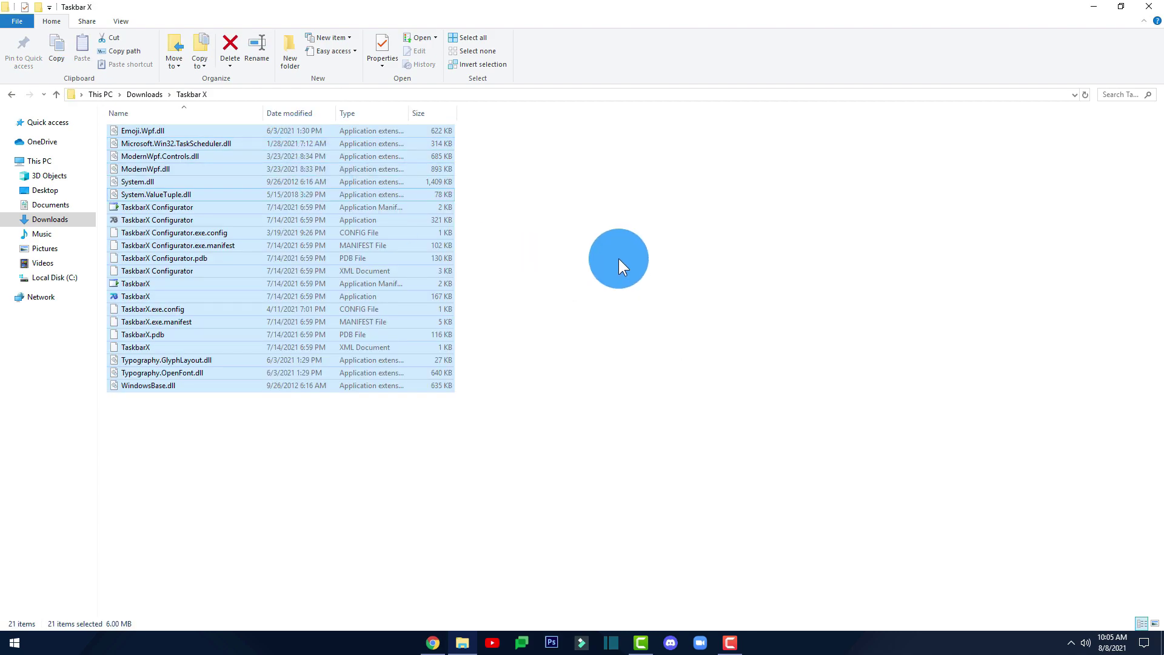
left_click(617, 486)
left_click_drag(617, 485, 267, 86)
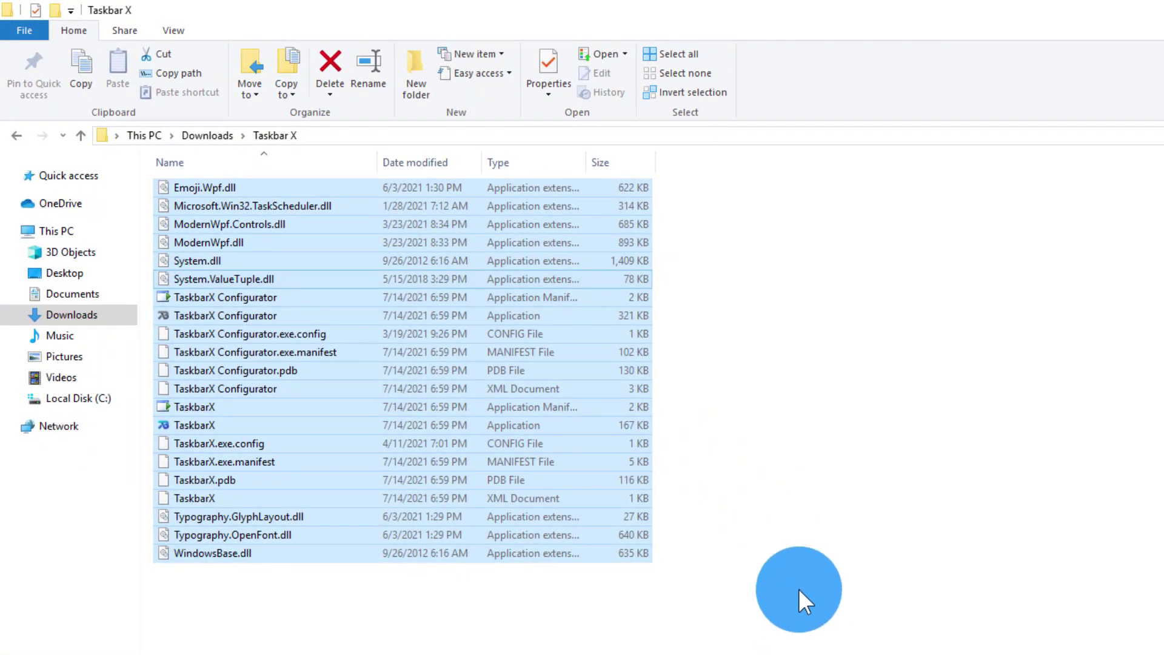
left_click_drag(567, 420, 347, 475)
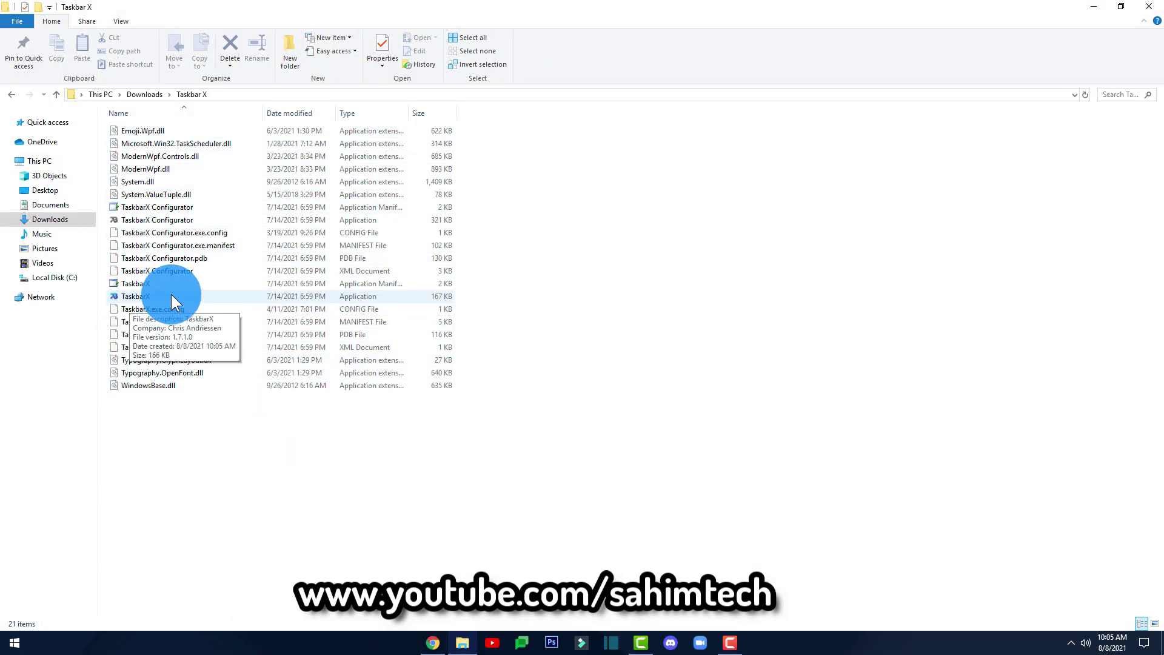
Step: Run the TaskbarX application from the Taskbar X folder and open TaskbarX Configurator
double_click(172, 295)
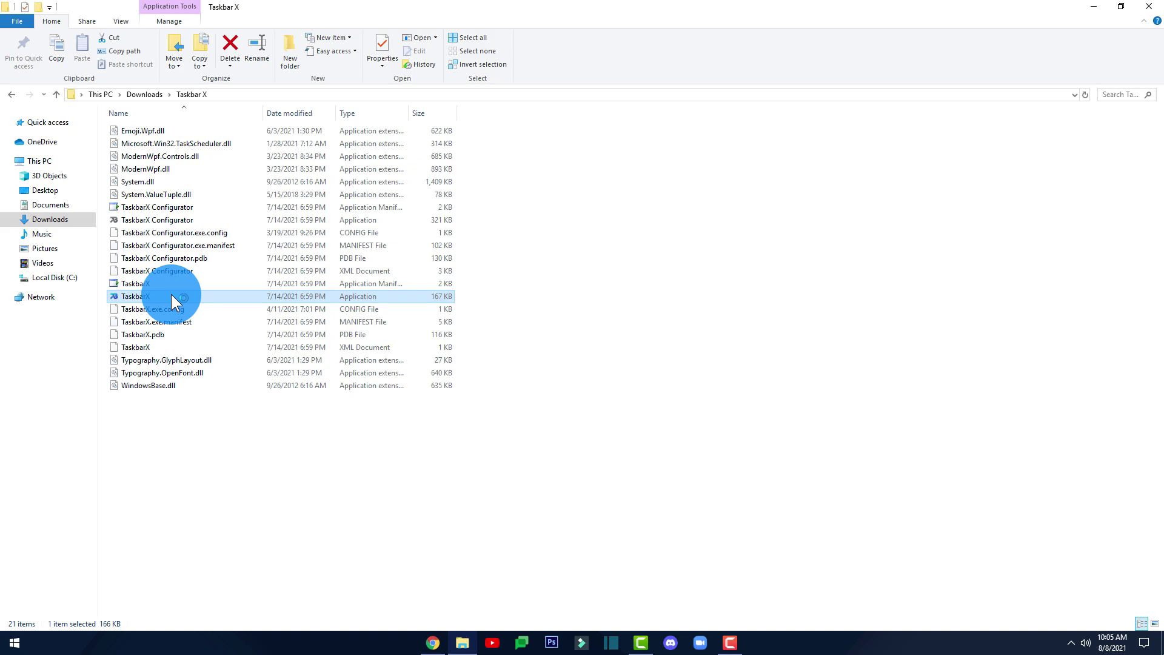
double_click(205, 221)
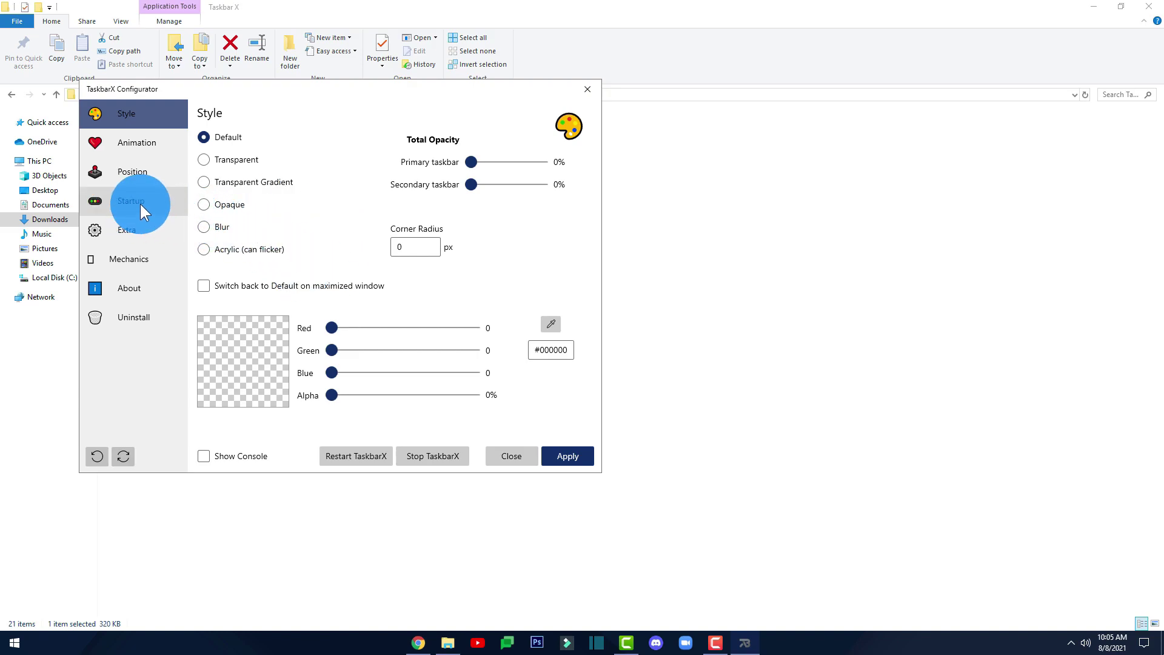
Step: Enable Hide Primary Start button and Hide Secondary Start button in the Extra settings, apply them and close the Configurator
left_click(128, 237)
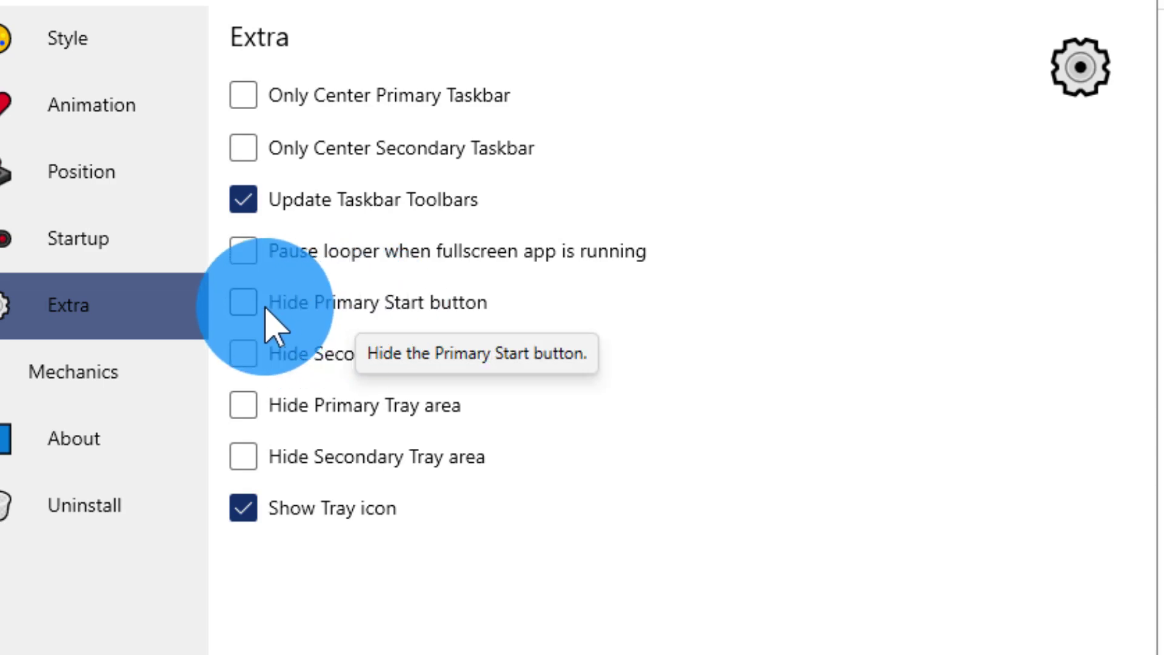
left_click(425, 315)
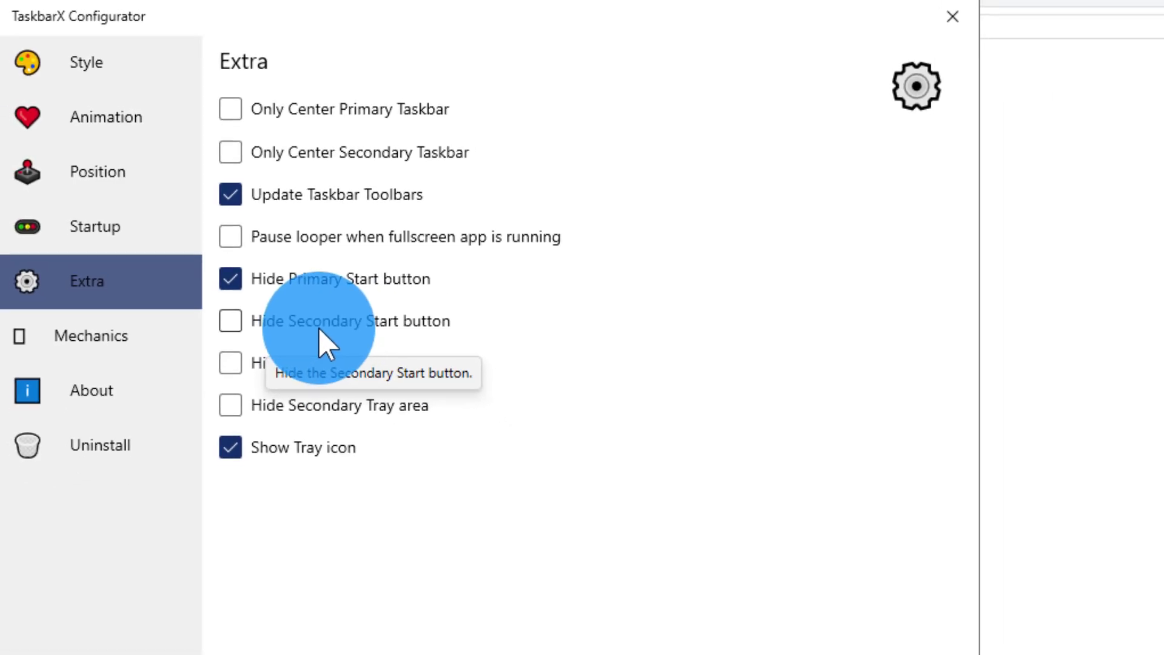
left_click(319, 331)
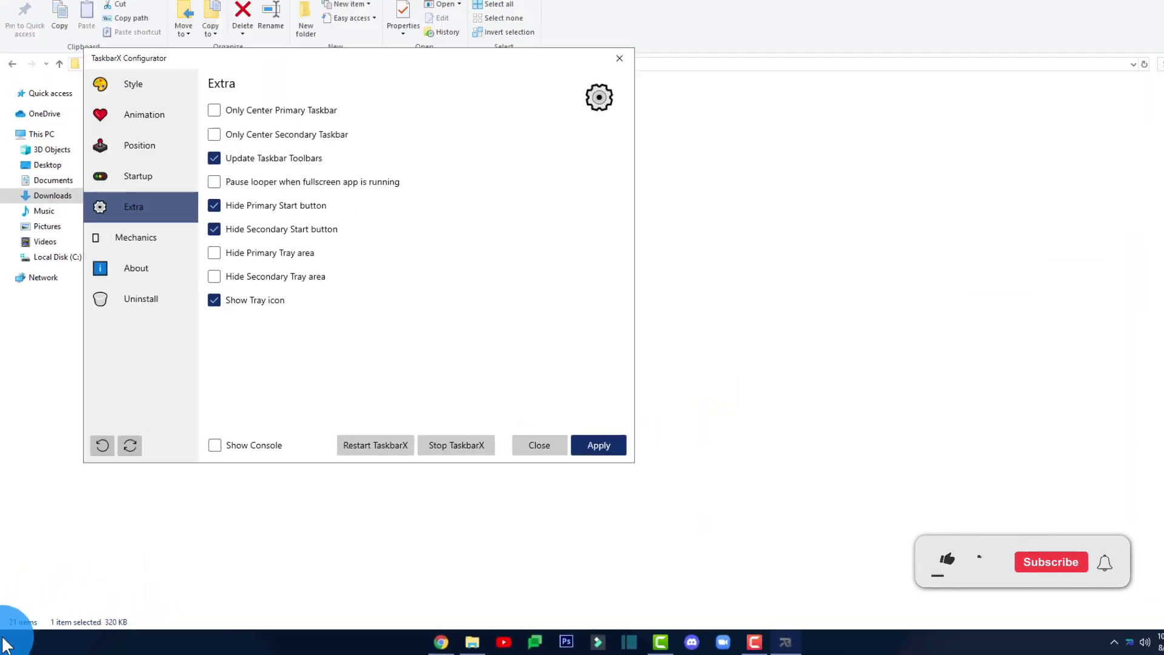
left_click(568, 456)
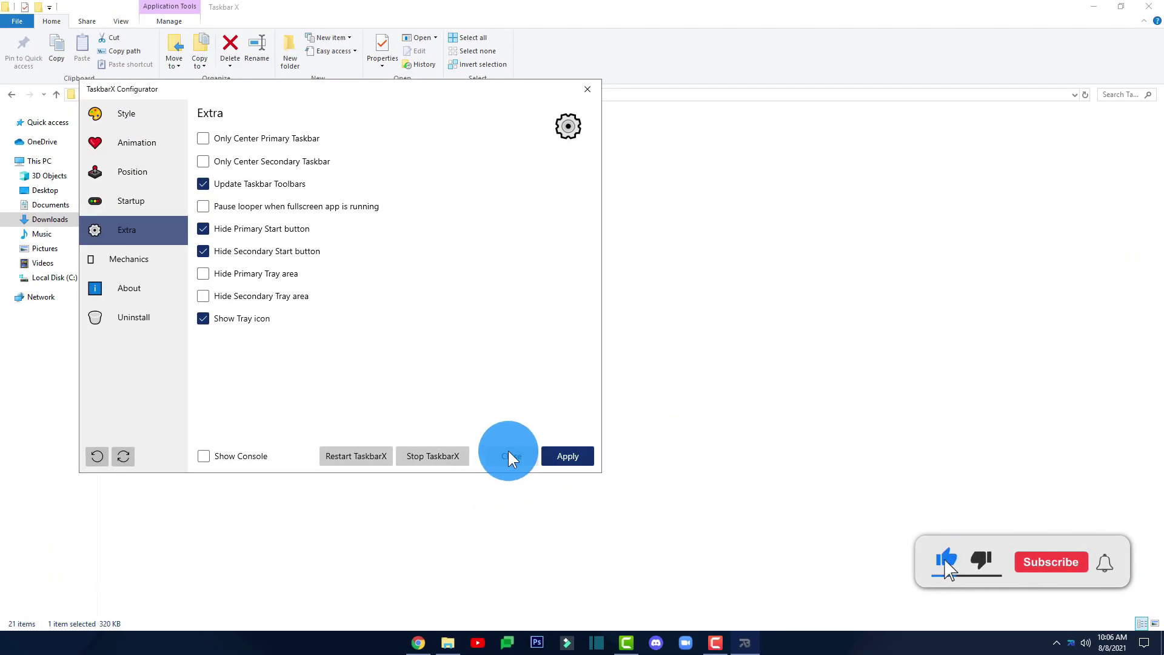
left_click(509, 456)
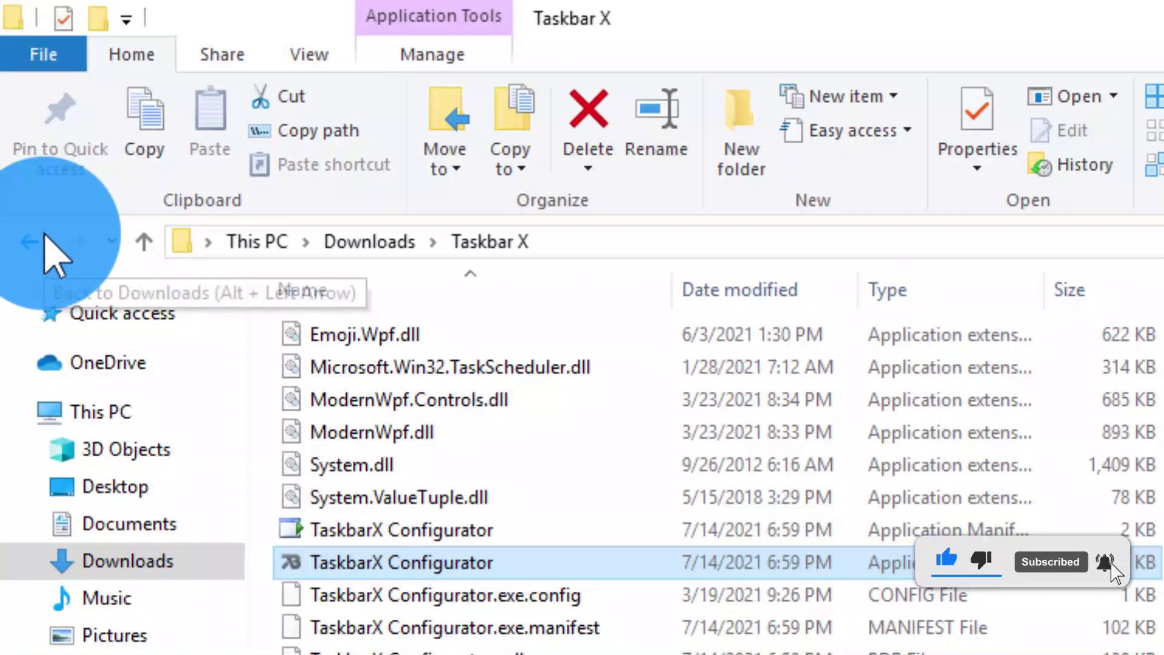
Step: Create a shortcut of the Start application in the Start Menu Folder inside Downloads' Windows 11 Taskbar folder
left_click(13, 94)
left_click(184, 162)
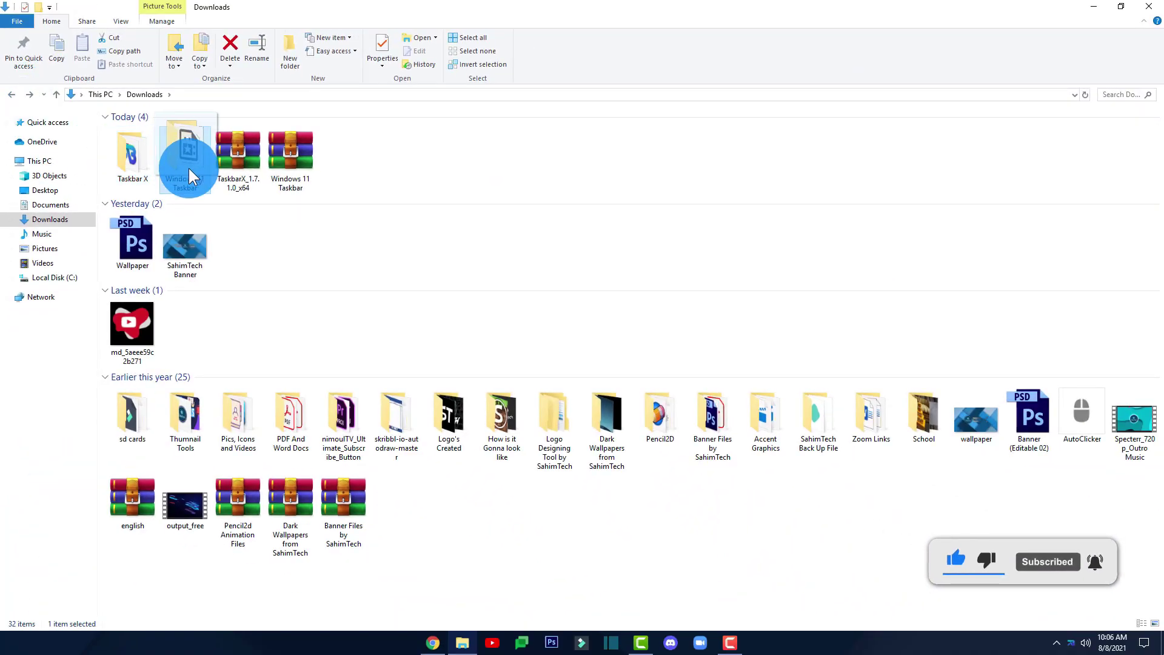
double_click(187, 163)
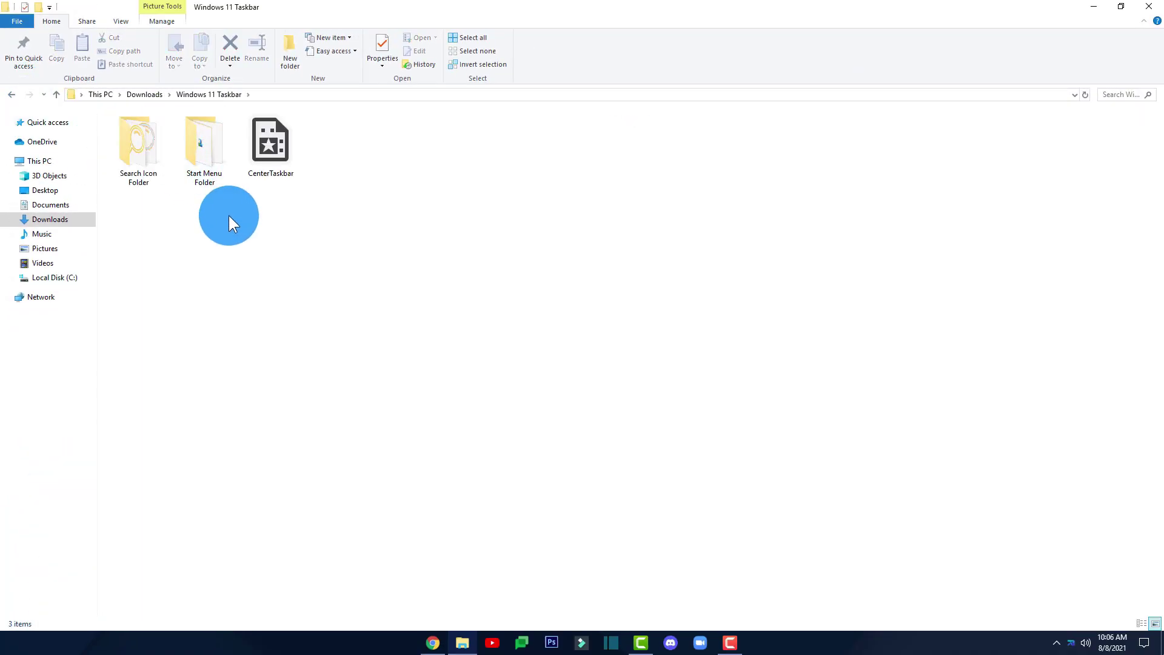
left_click(198, 132)
double_click(197, 133)
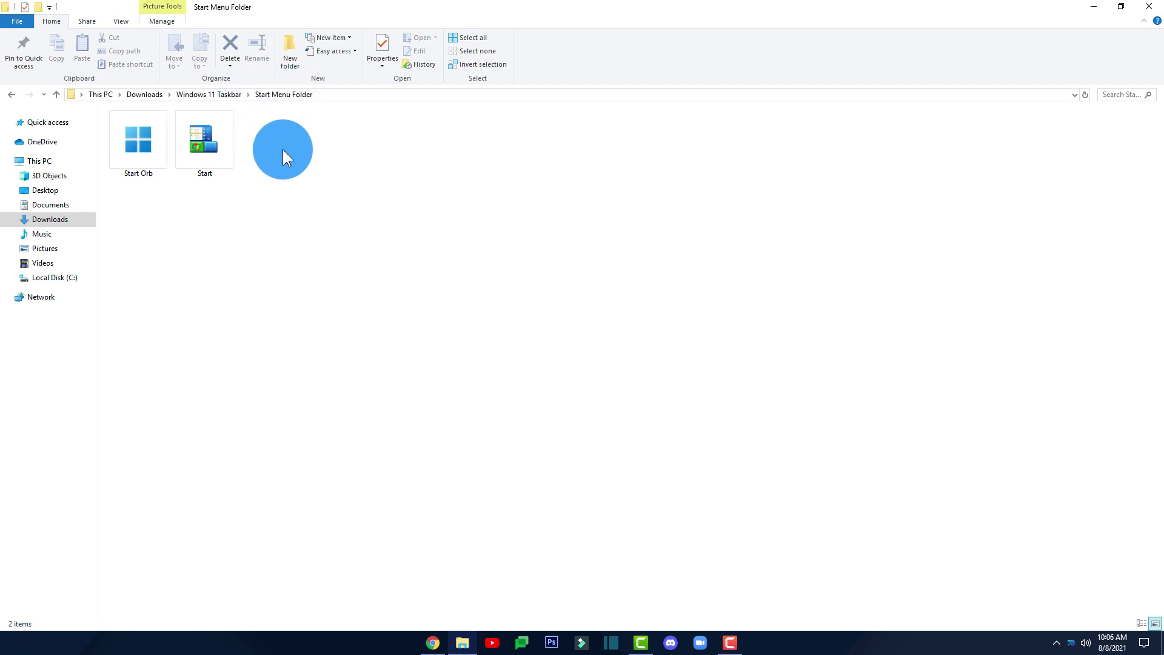
mouse_move(205, 144)
left_mouse_down()
mouse_move(219, 145)
mouse_move(191, 144)
left_mouse_up()
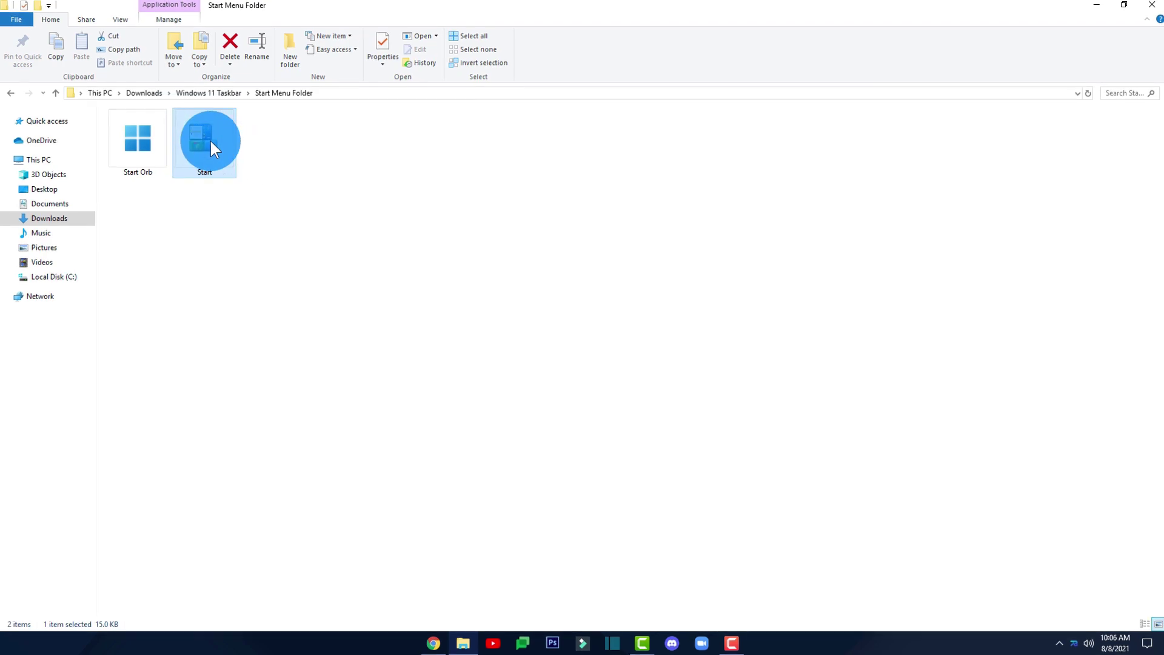
right_click(210, 139)
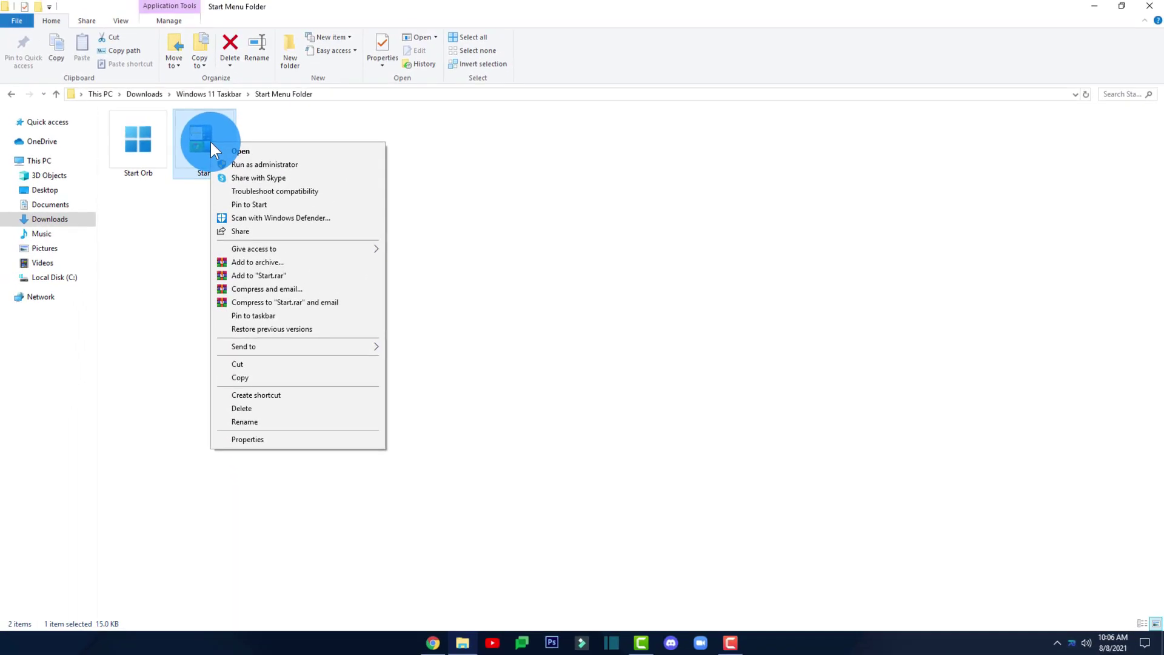
left_click(313, 395)
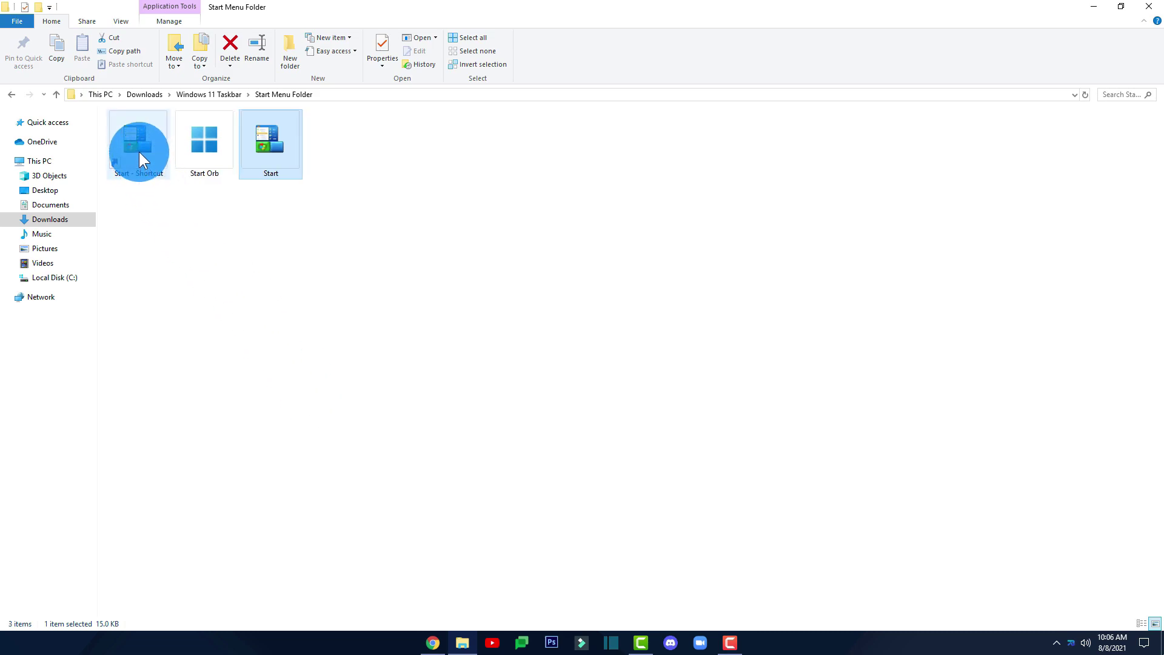
Step: Open the properties of Start - Shortcut and start browsing for a replacement icon file
mouse_move(140, 152)
left_mouse_down()
mouse_move(159, 150)
mouse_move(116, 151)
left_mouse_up()
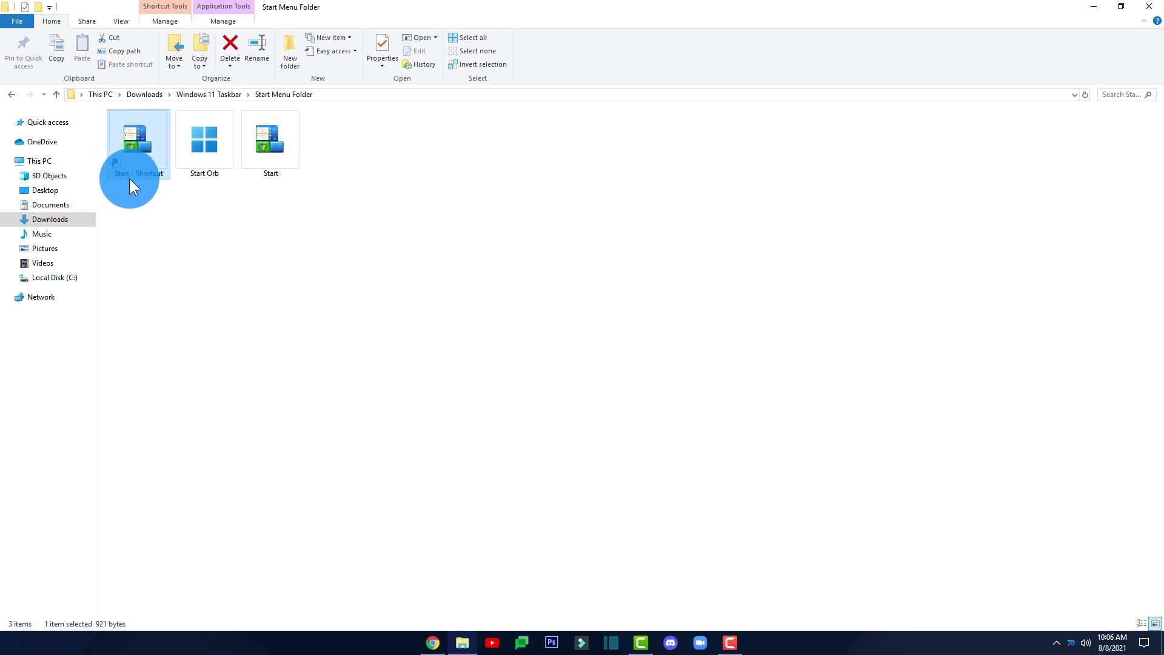
right_click(141, 151)
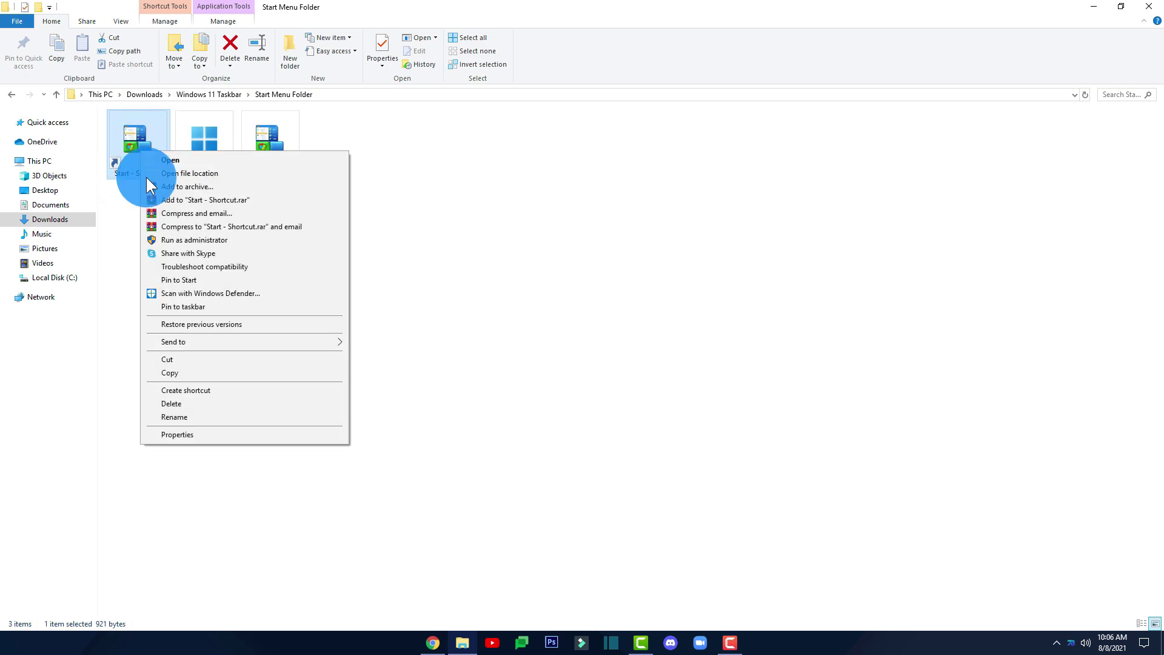
left_click(181, 435)
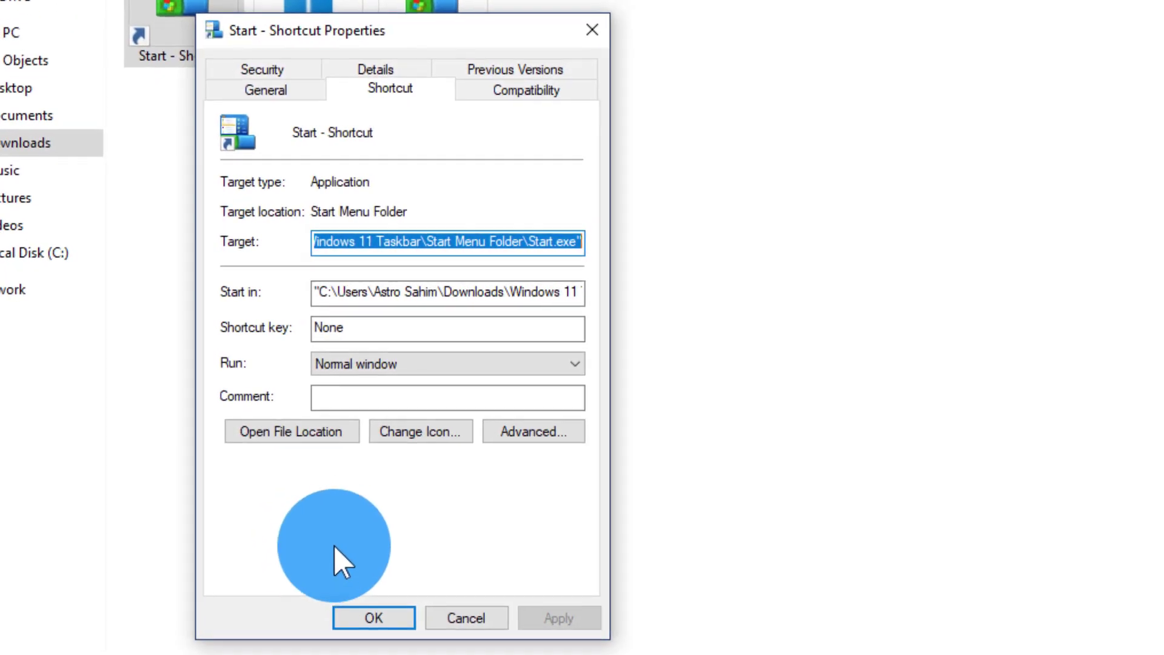
left_click(418, 433)
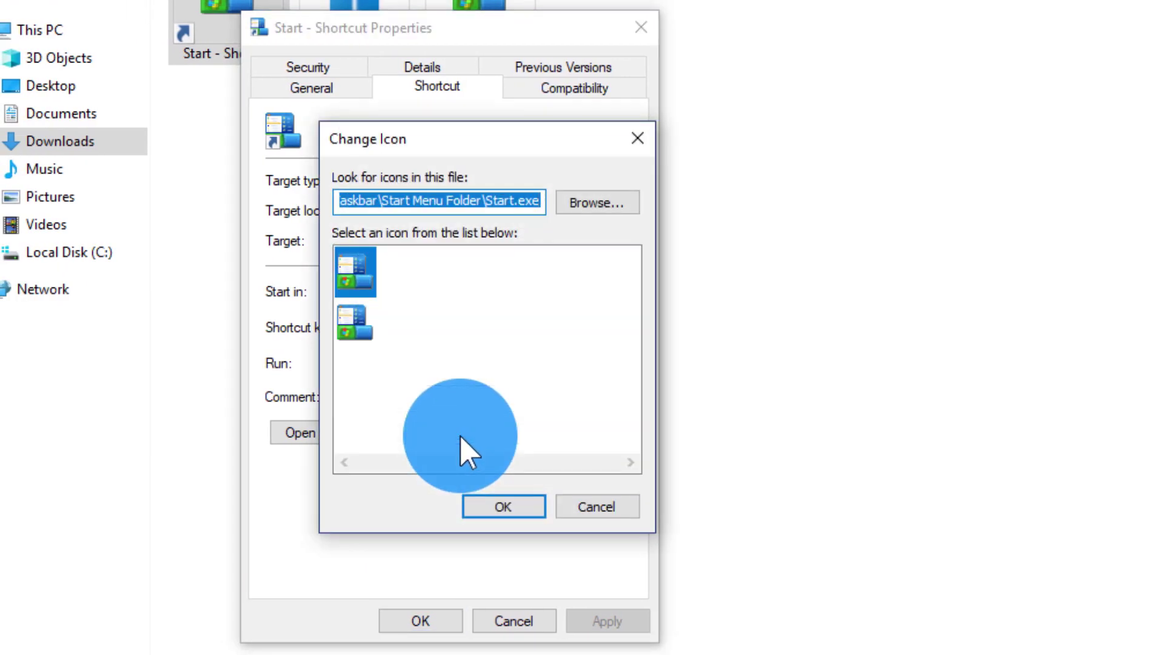
left_click(594, 203)
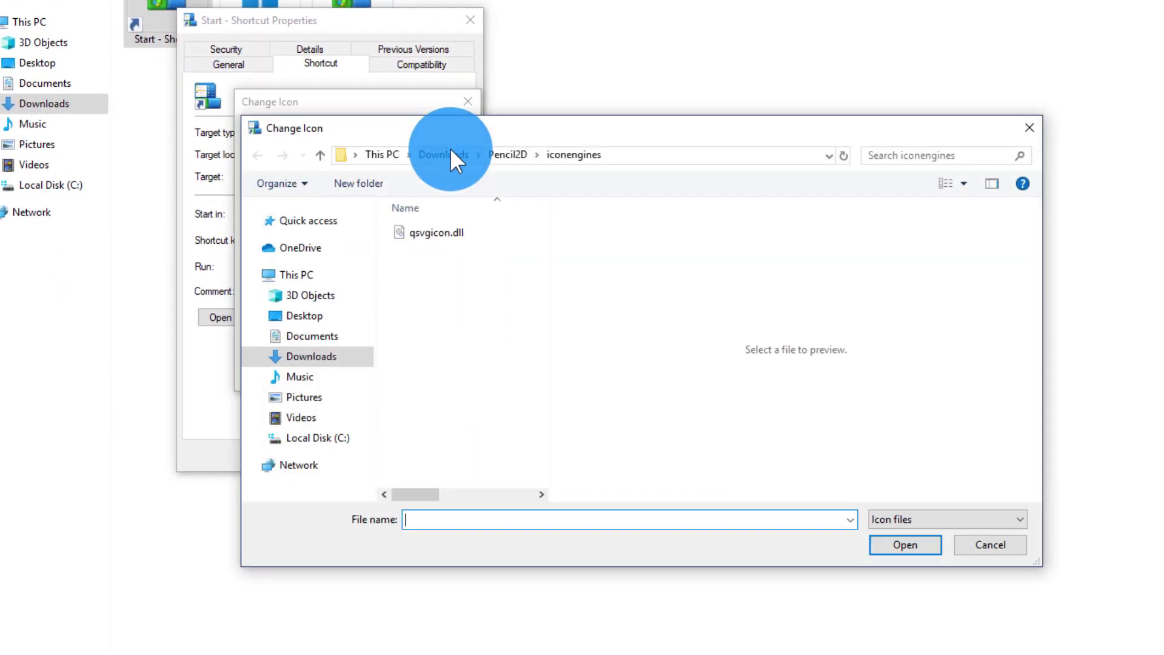
Step: Choose Start Orb from the Start Menu Folder in Downloads' Windows 11 Taskbar folder as the shortcut's icon and apply the change
left_click(341, 356)
scroll(423, 348, "down", 5)
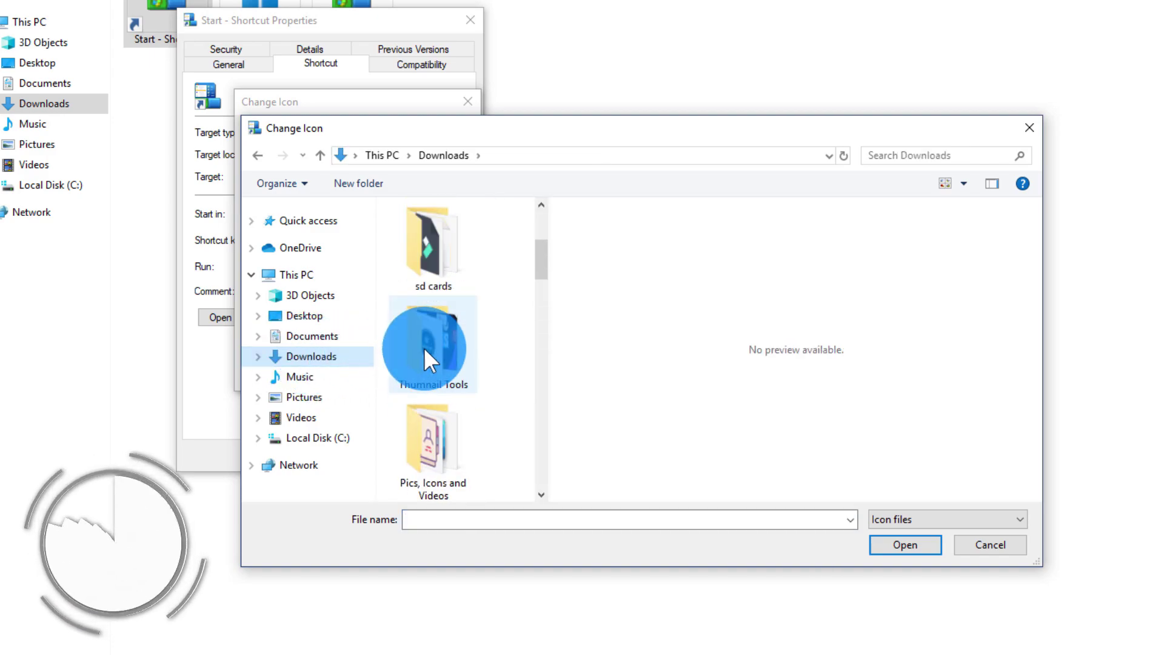
scroll(424, 348, "up", 3)
left_click_drag(432, 318, 439, 361)
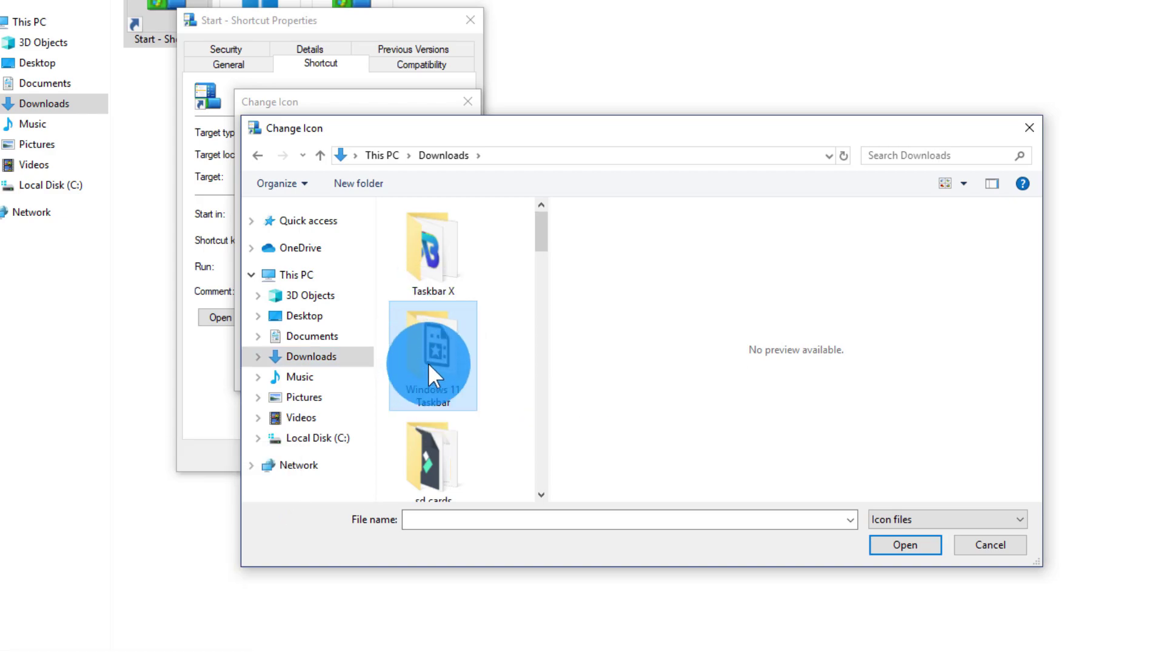
double_click(428, 363)
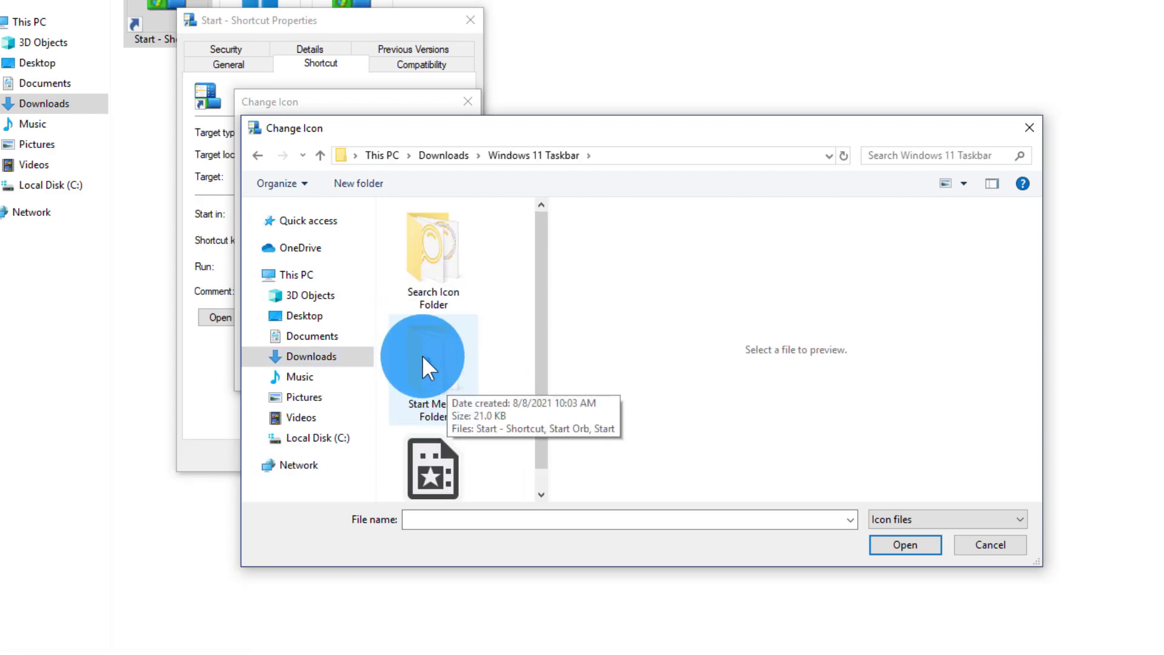
double_click(441, 360)
left_click_drag(444, 352, 425, 396)
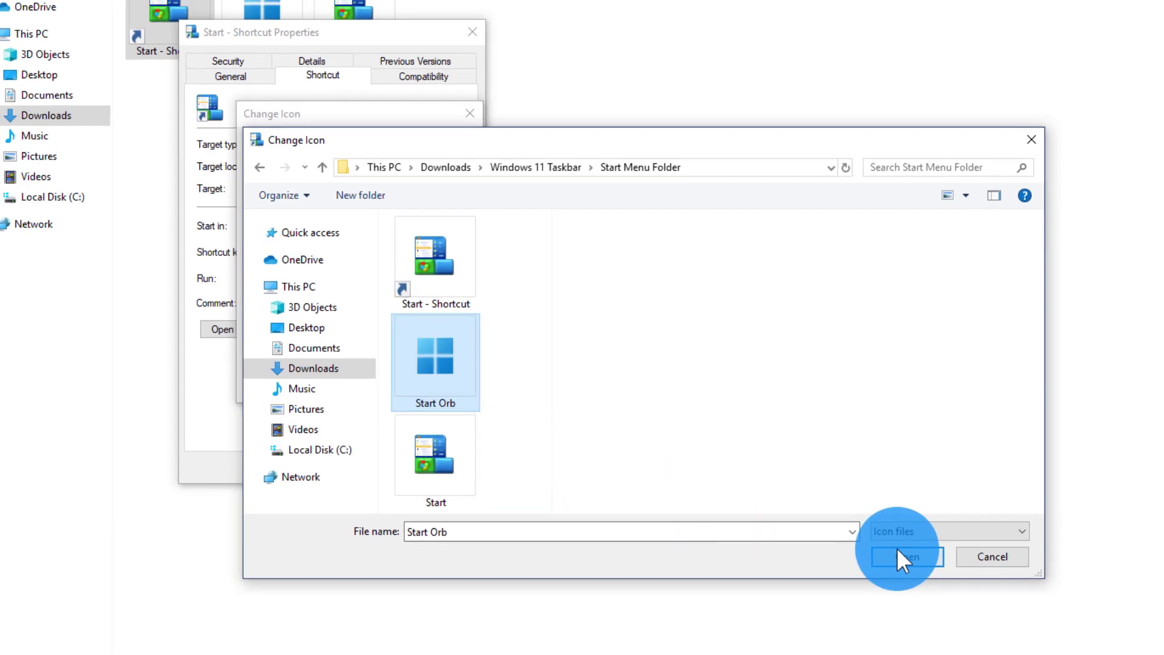
left_click(901, 553)
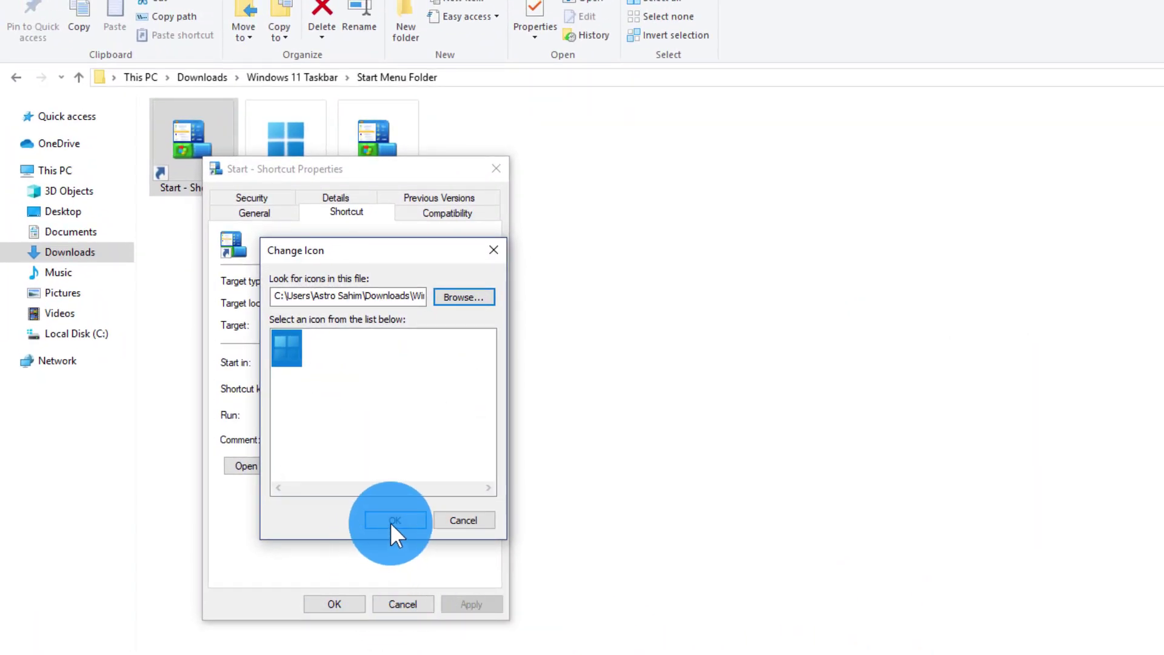
left_click(391, 522)
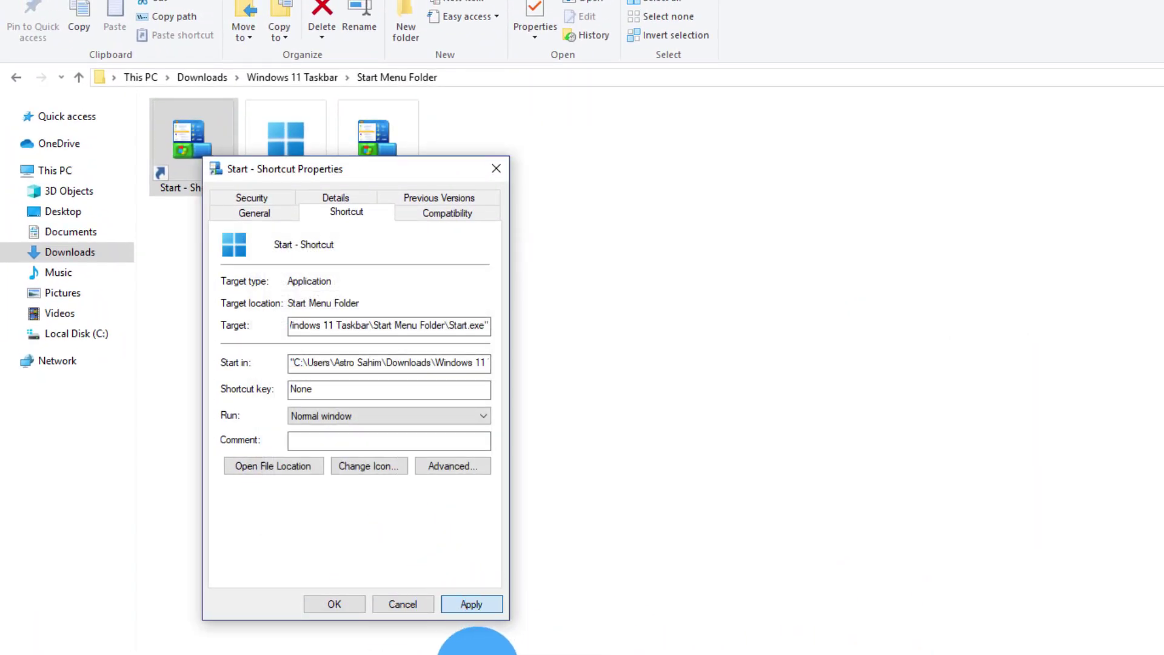
left_click(472, 604)
left_click(334, 604)
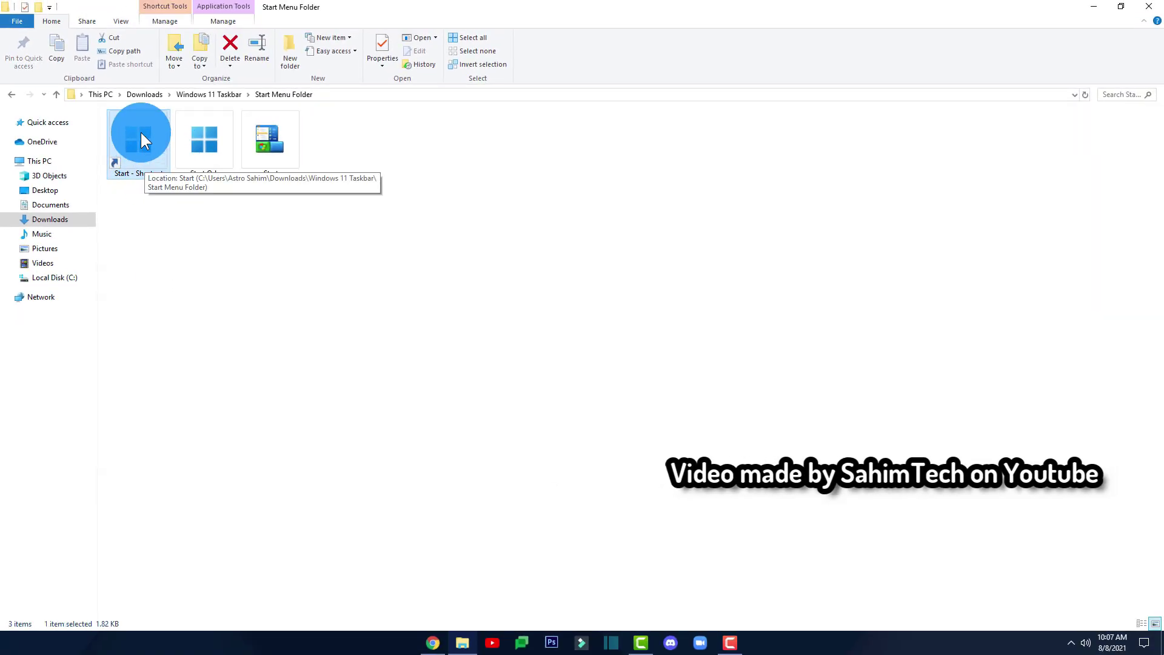
Step: Pin Start - Shortcut to the taskbar as the first icon and test it by opening and closing the Start menu
left_click_drag(141, 130, 385, 630)
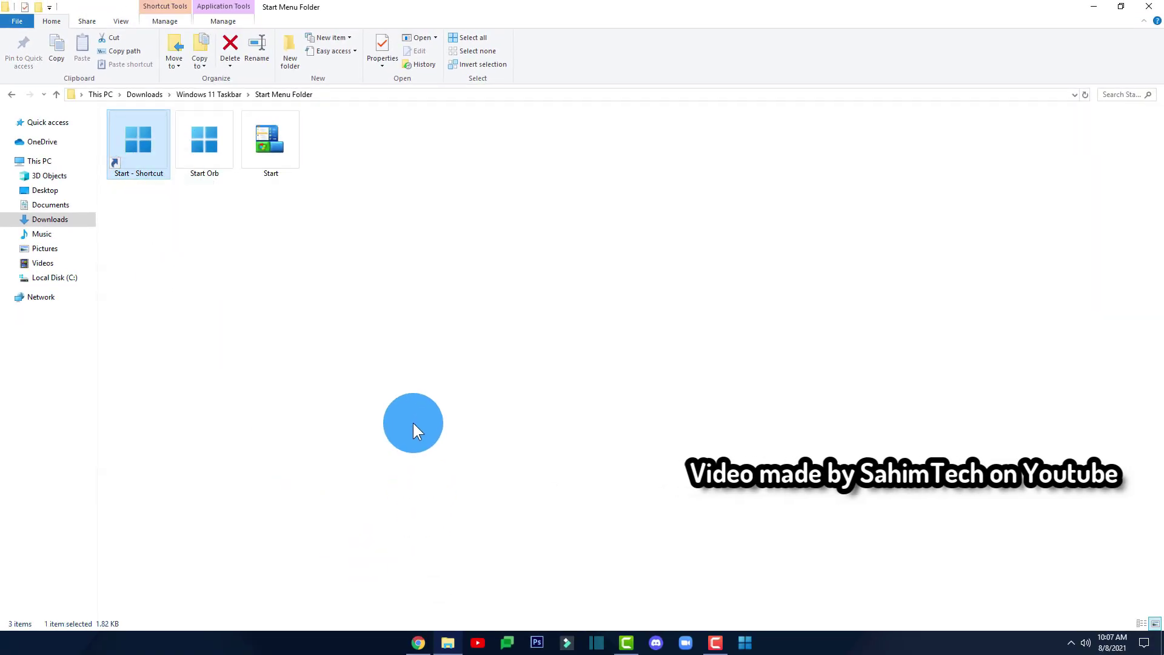
left_click_drag(745, 641, 432, 640)
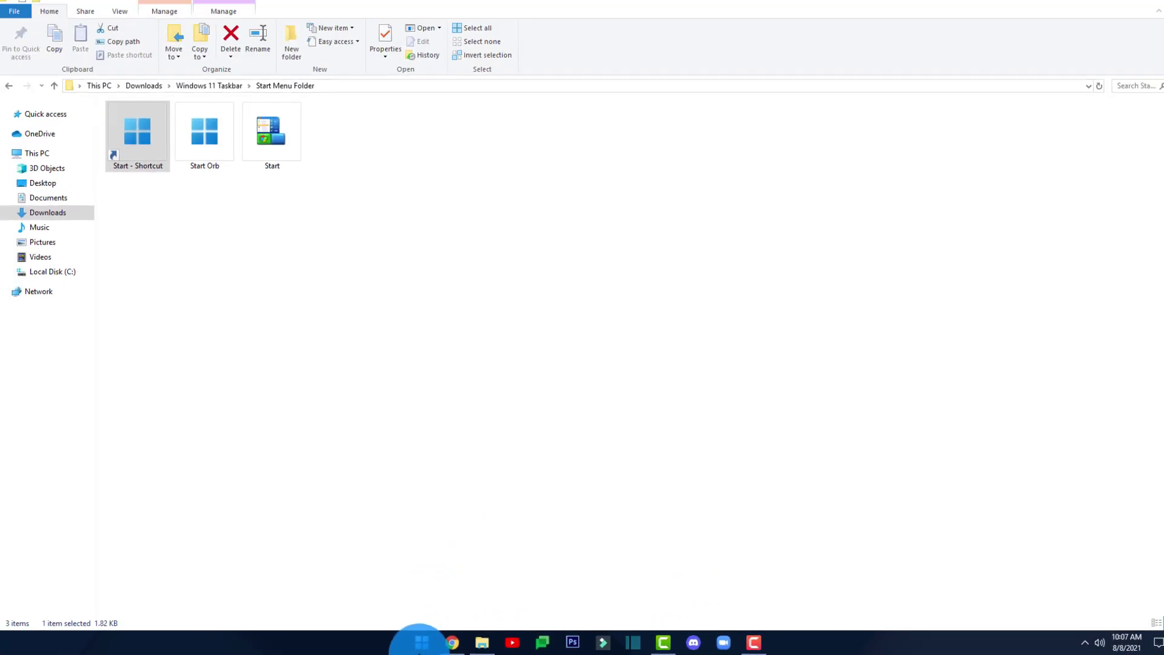
left_click(421, 641)
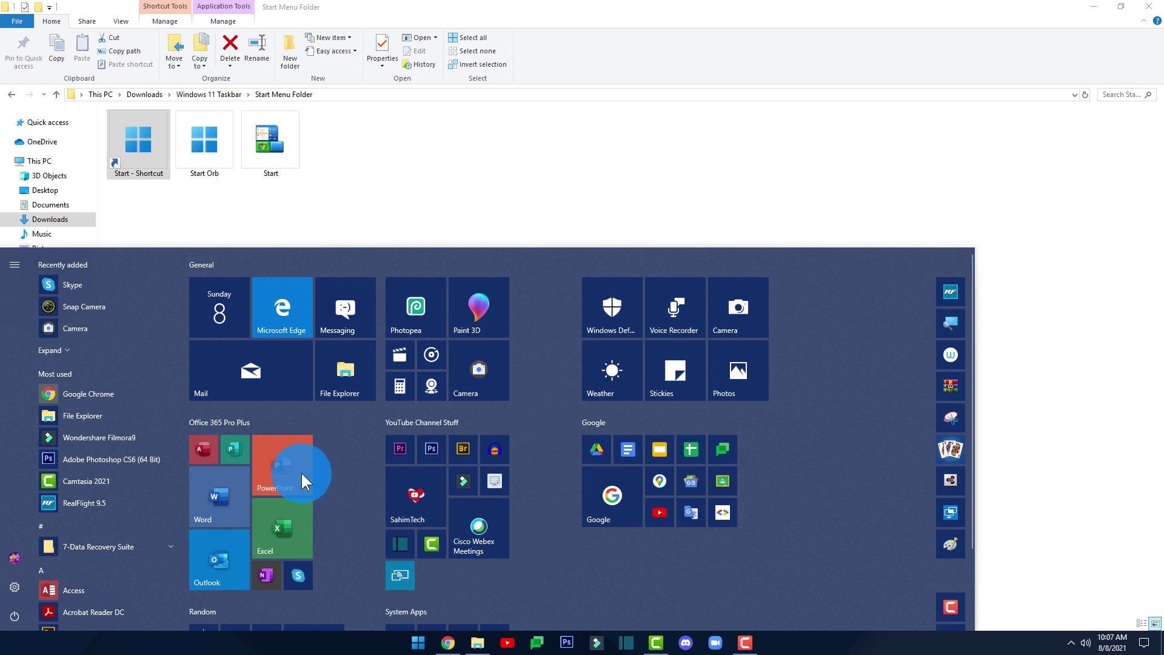
left_click(1140, 394)
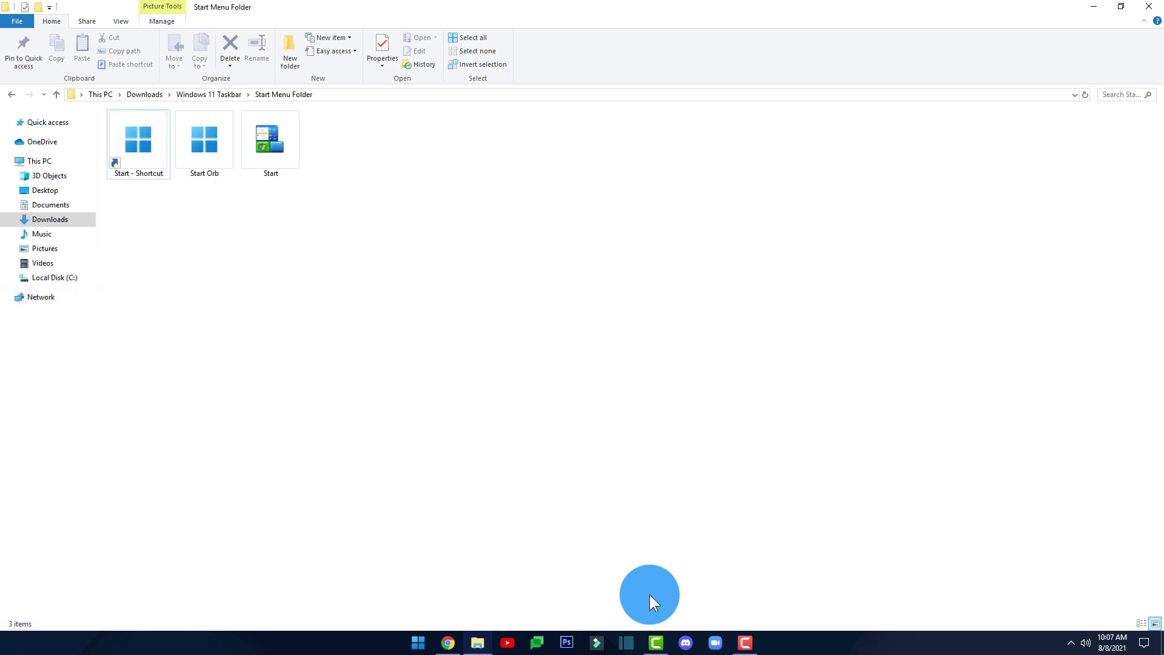
Step: Narrow the Start menu to a single column of tile groups and check it by reopening it
left_click(419, 643)
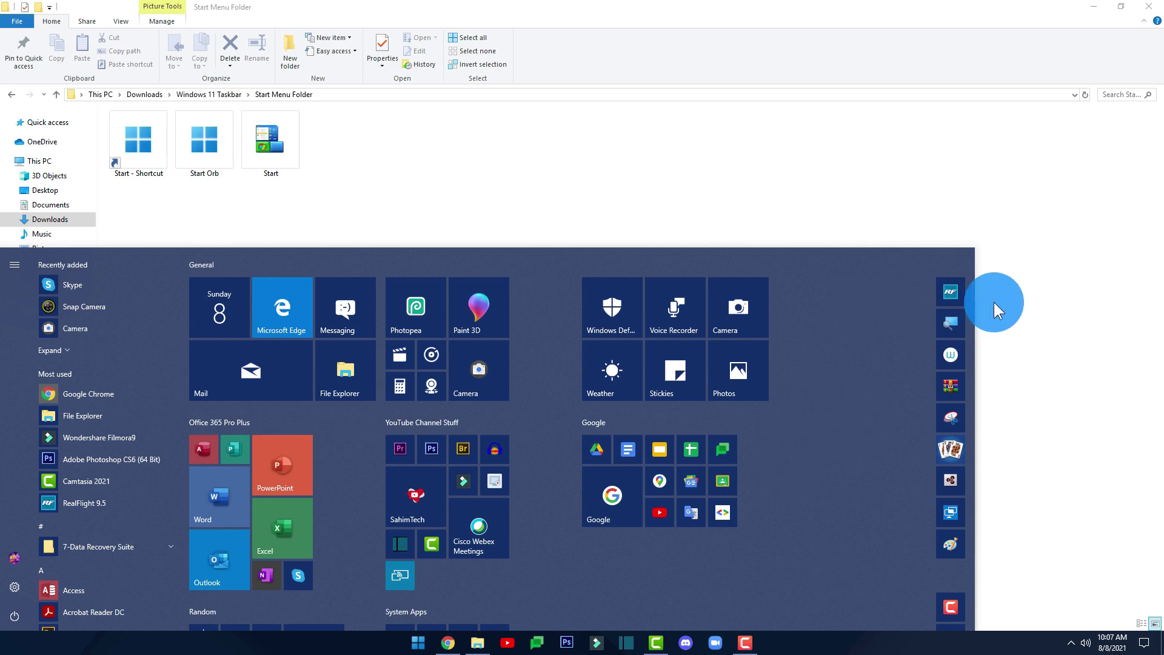
left_click_drag(978, 261, 367, 302)
left_click(548, 587)
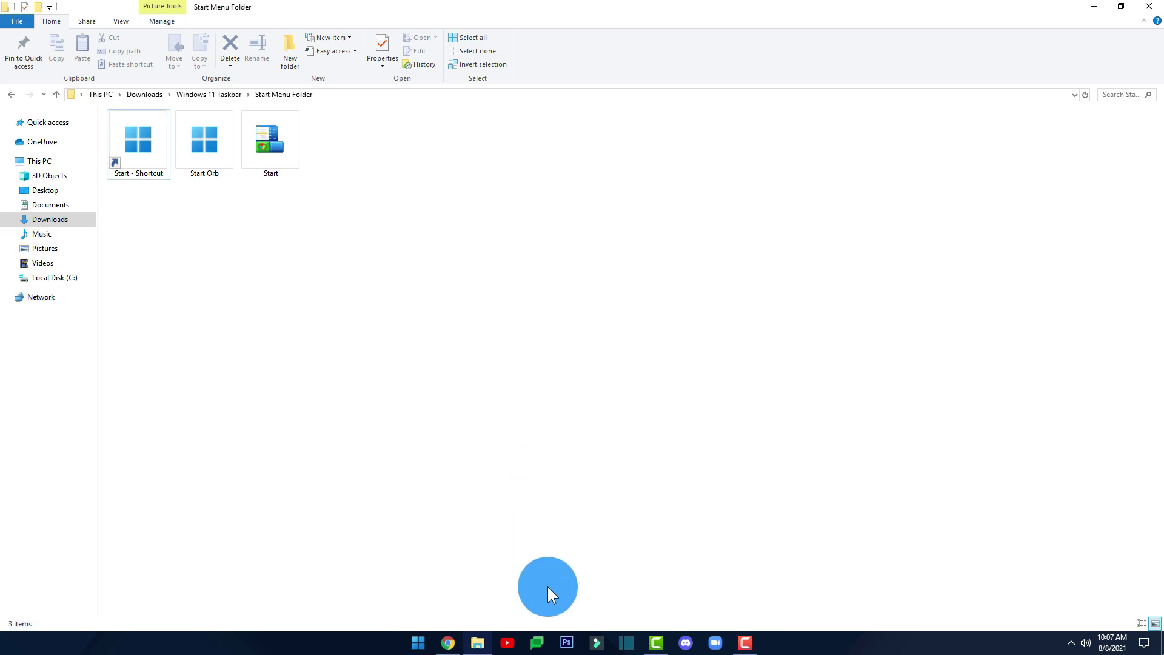
left_click(430, 646)
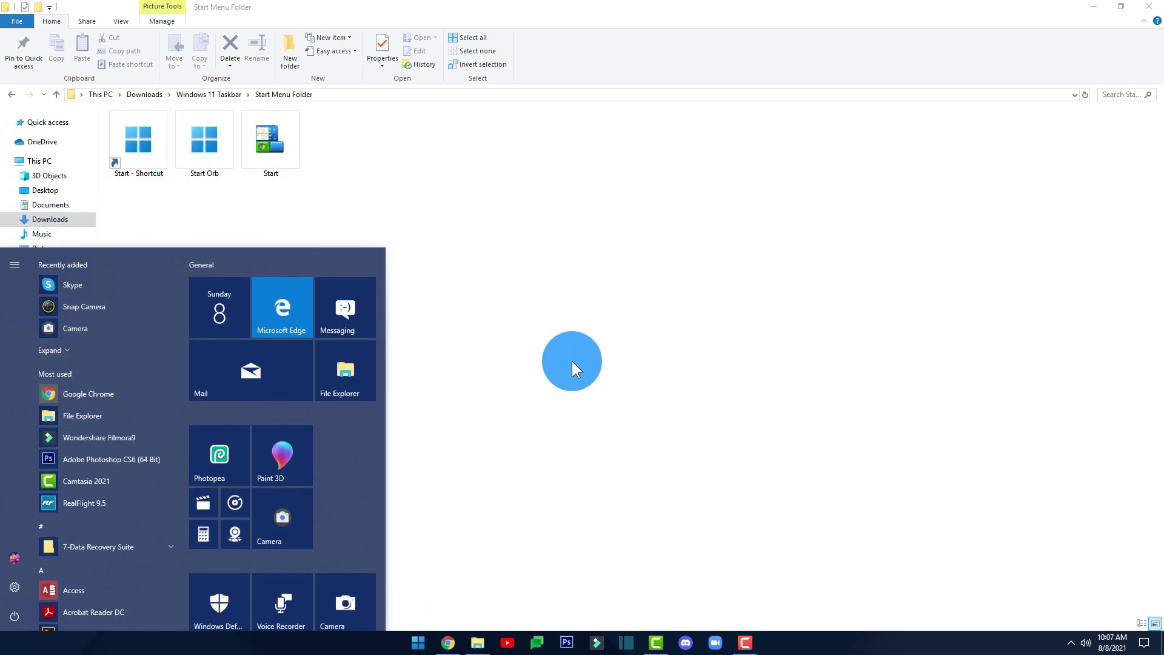
left_click(554, 373)
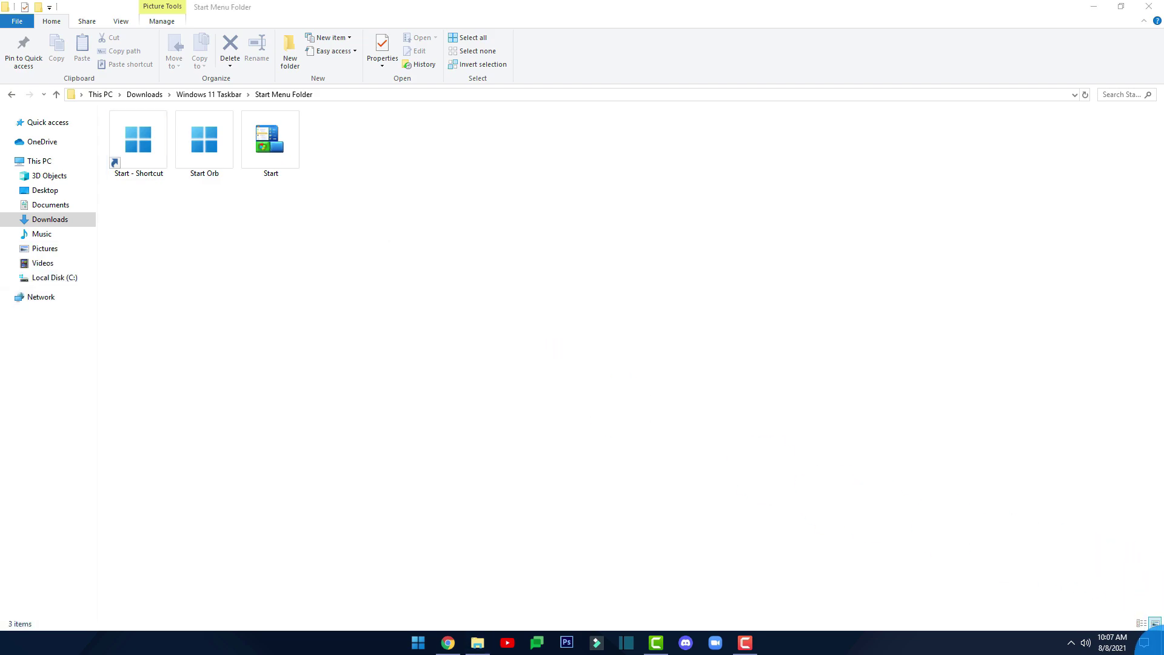
Step: Turn on Use Start full screen in the Start personalization settings, close Settings and open Start to check it
left_click(1094, 7)
left_click(1095, 9)
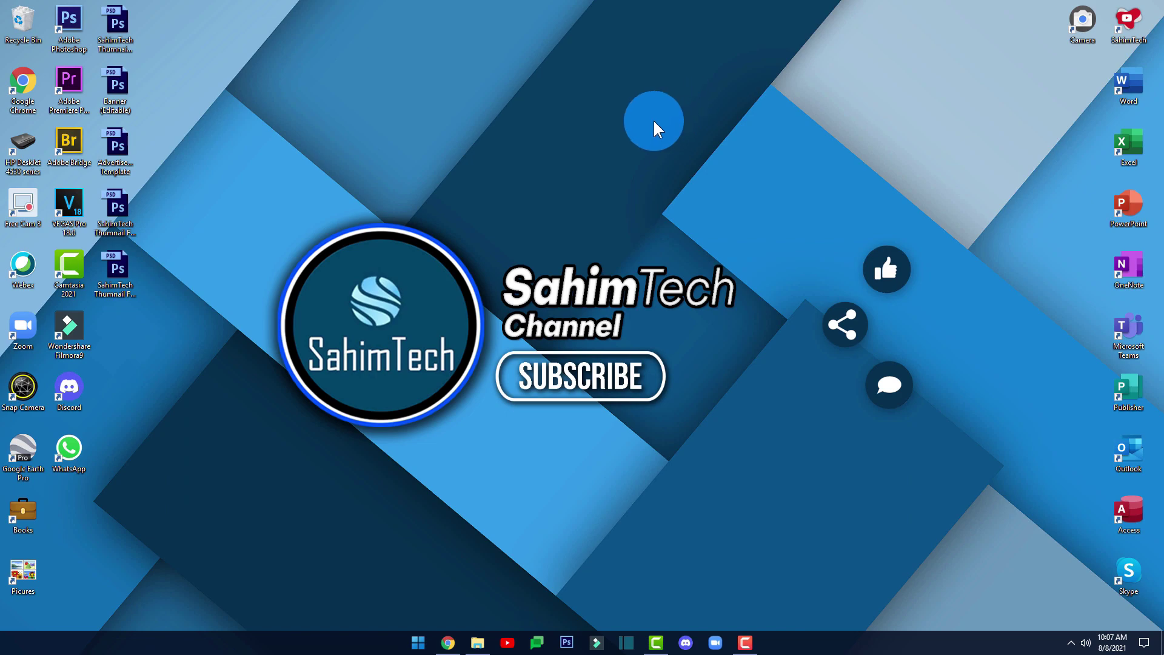
right_click(600, 151)
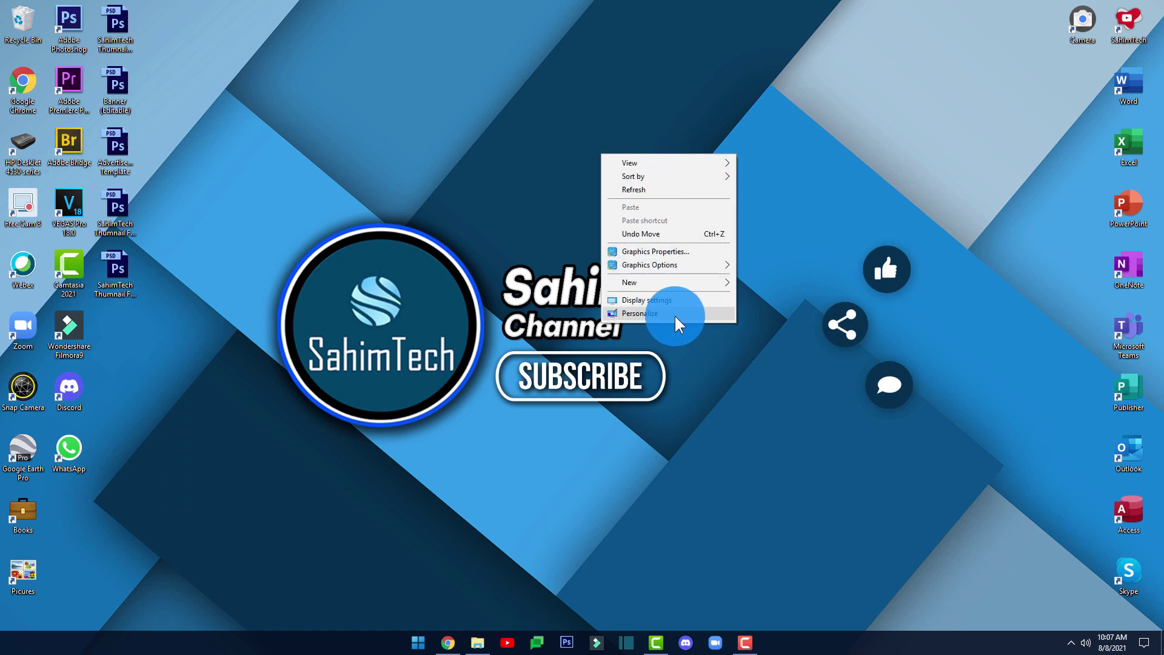
left_click(691, 315)
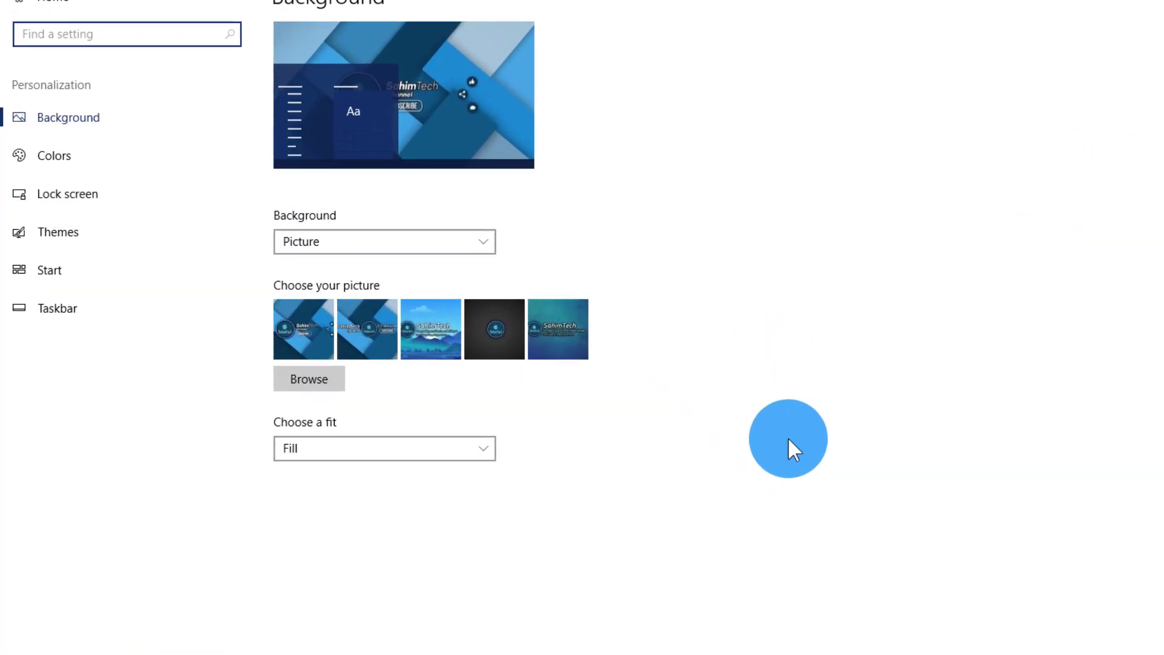
left_click(134, 265)
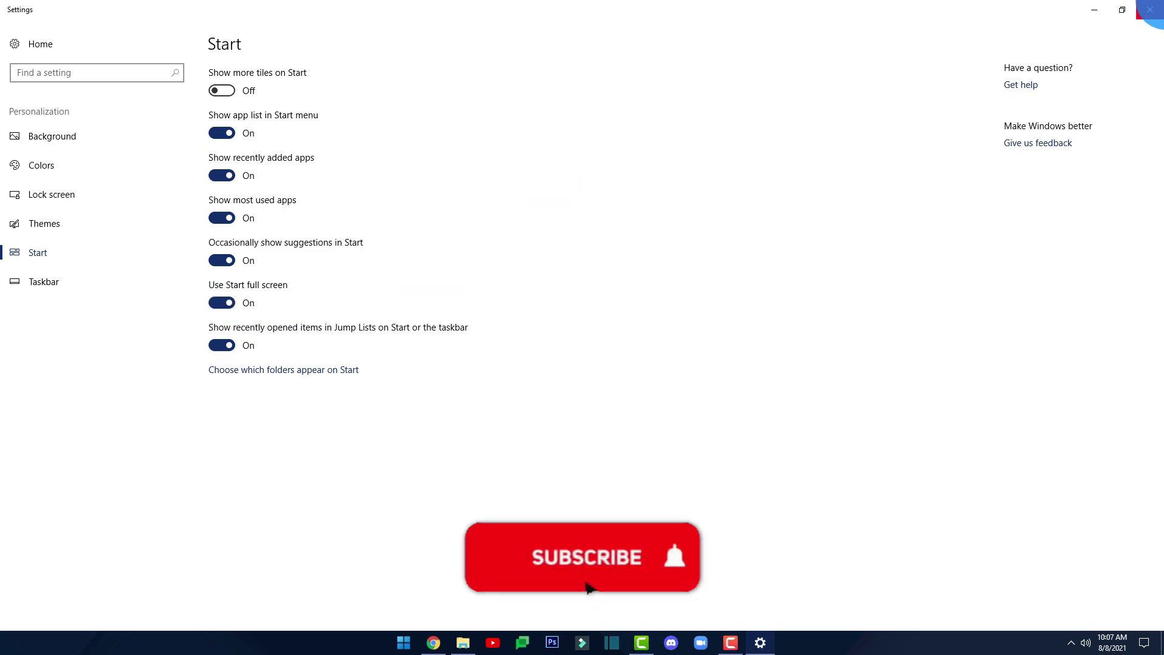
left_click(1150, 9)
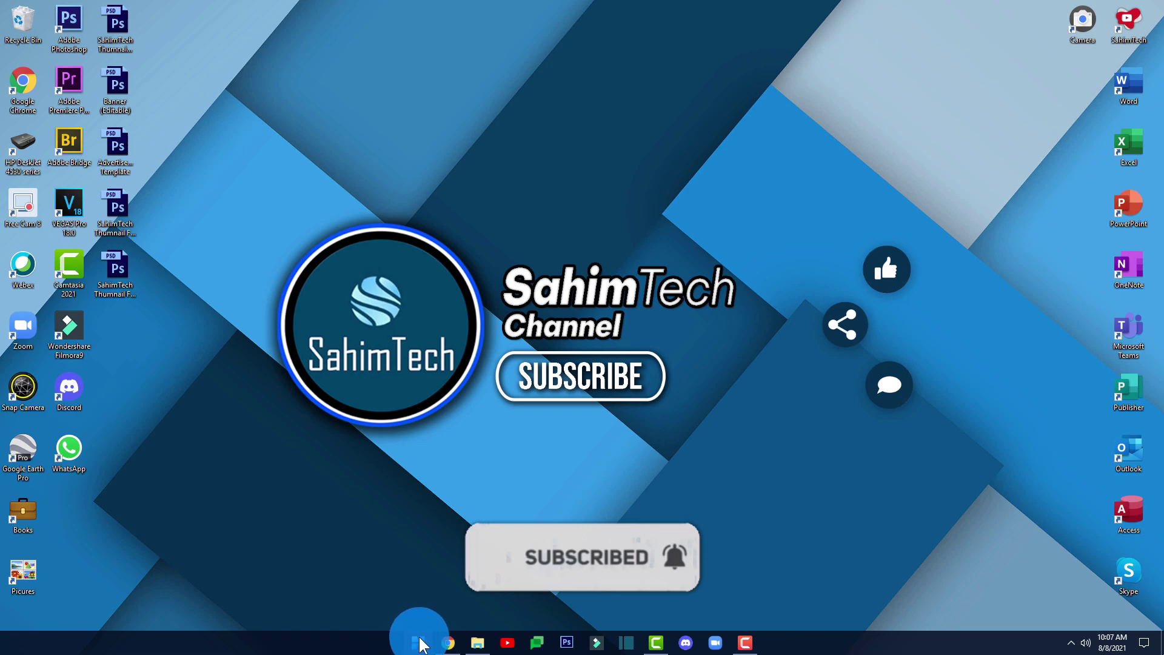
left_click(417, 643)
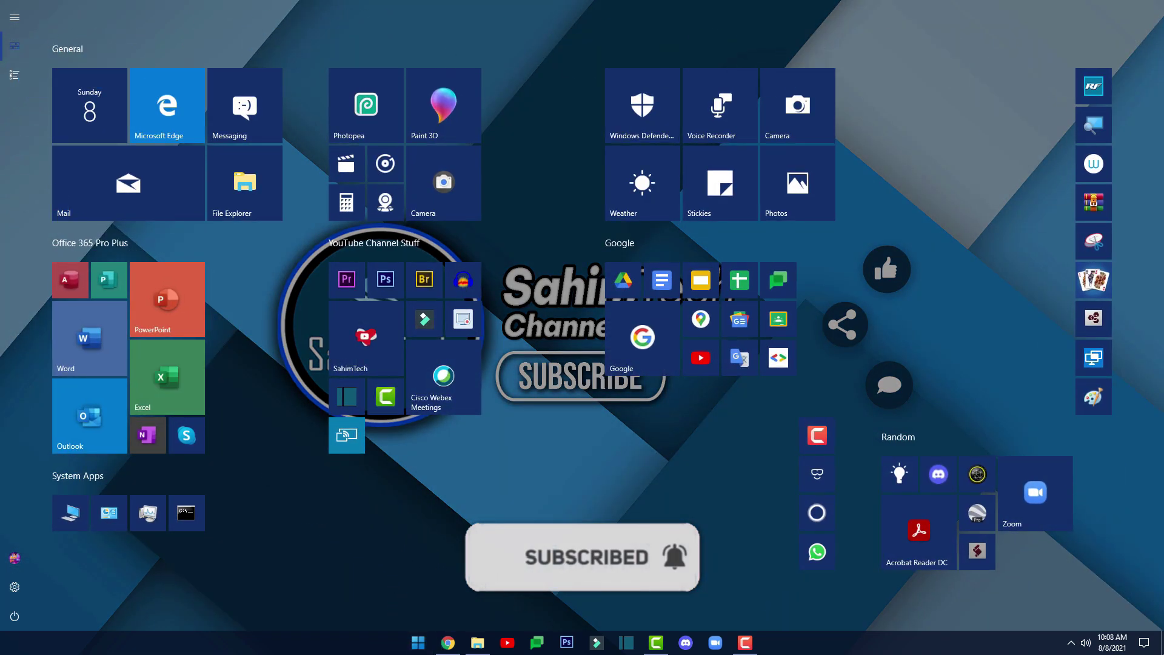
Step: Return to File Explorer and open the Search Icon Folder inside Downloads' Windows 11 Taskbar folder
left_click(478, 643)
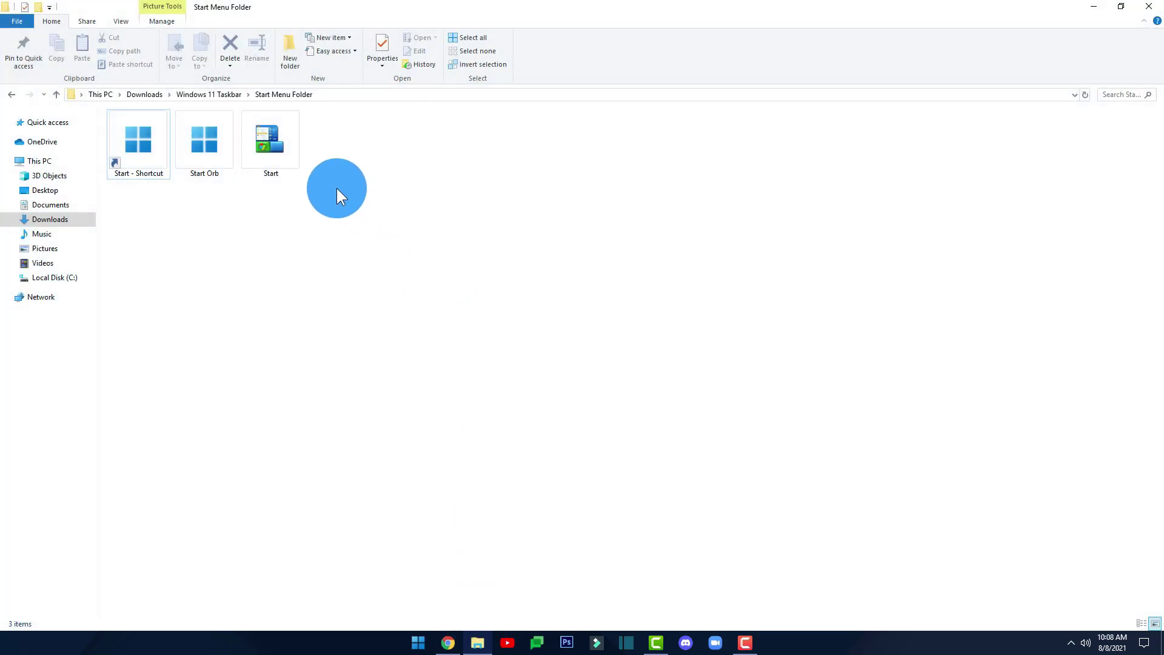
left_click(227, 94)
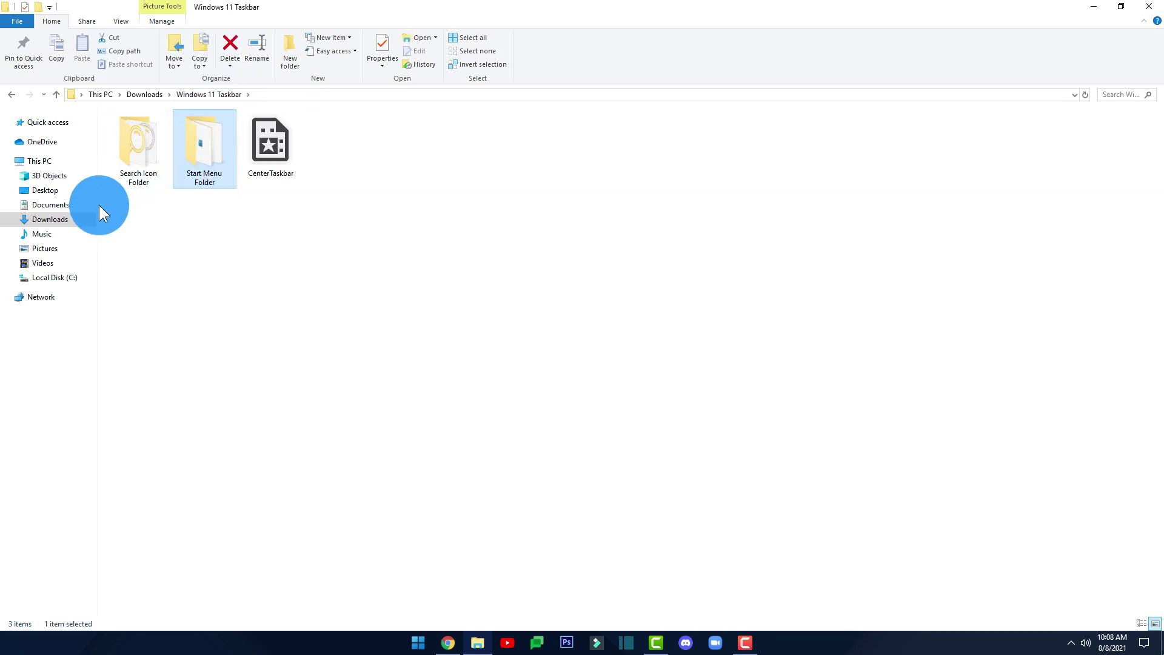
left_click(73, 222)
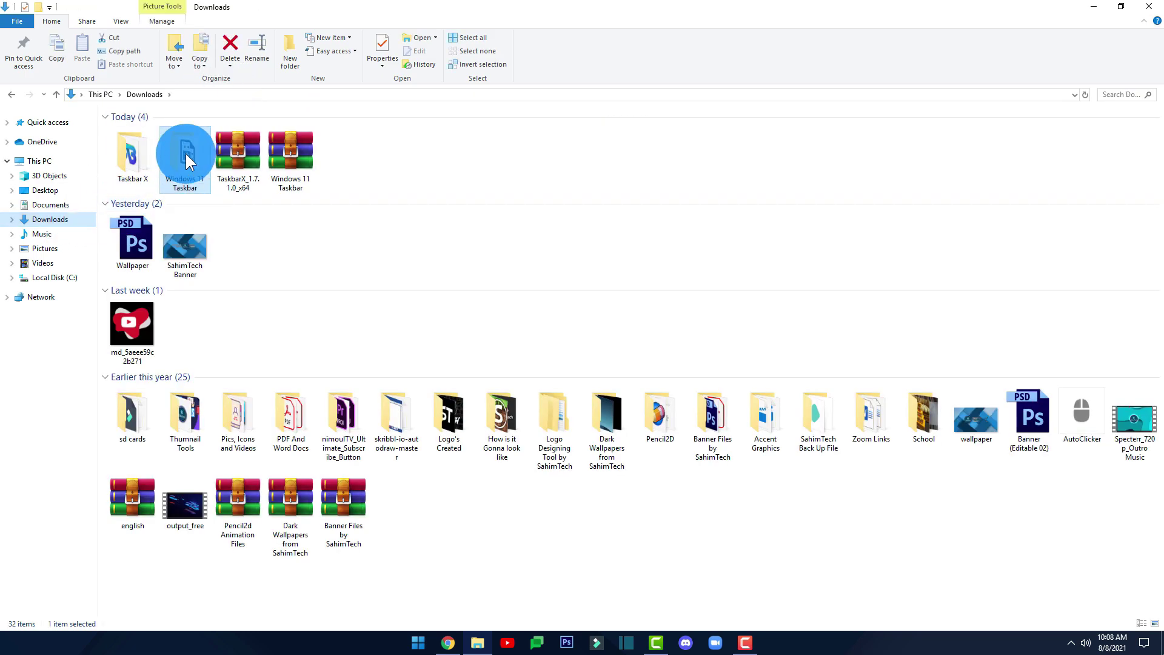
double_click(183, 162)
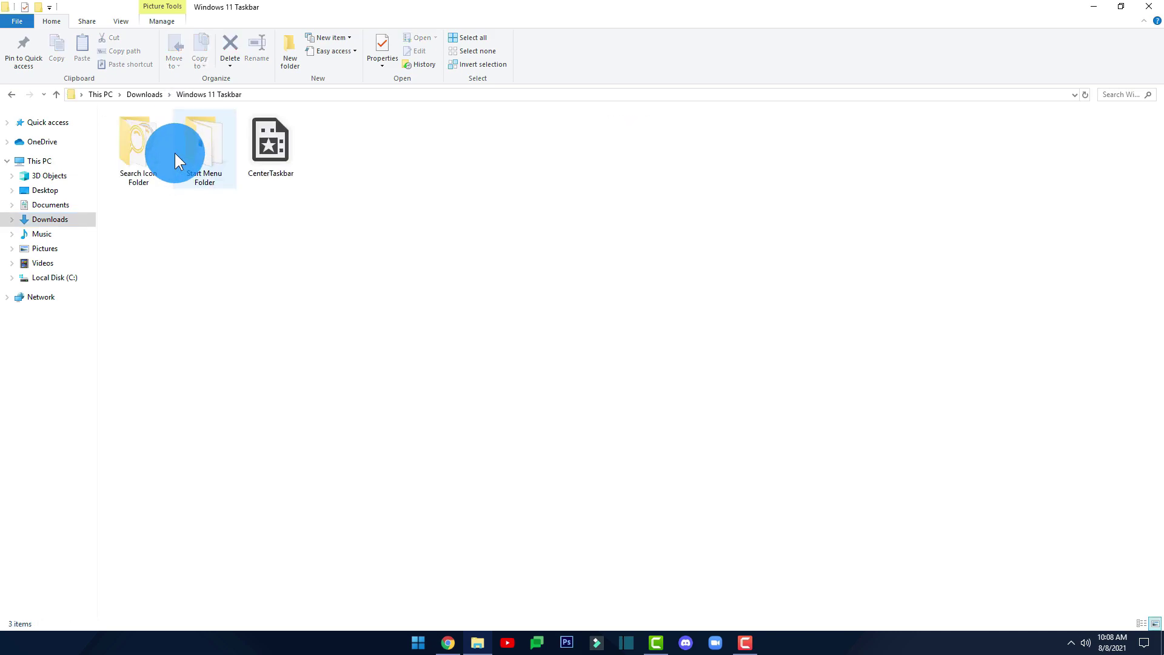
double_click(154, 151)
Step: Examine the 2D Search Icon Grey, 2D White Search Icon and 3D Search Icon Grey files
left_click_drag(403, 248, 145, 151)
left_click(376, 224)
left_click_drag(299, 184, 70, 94)
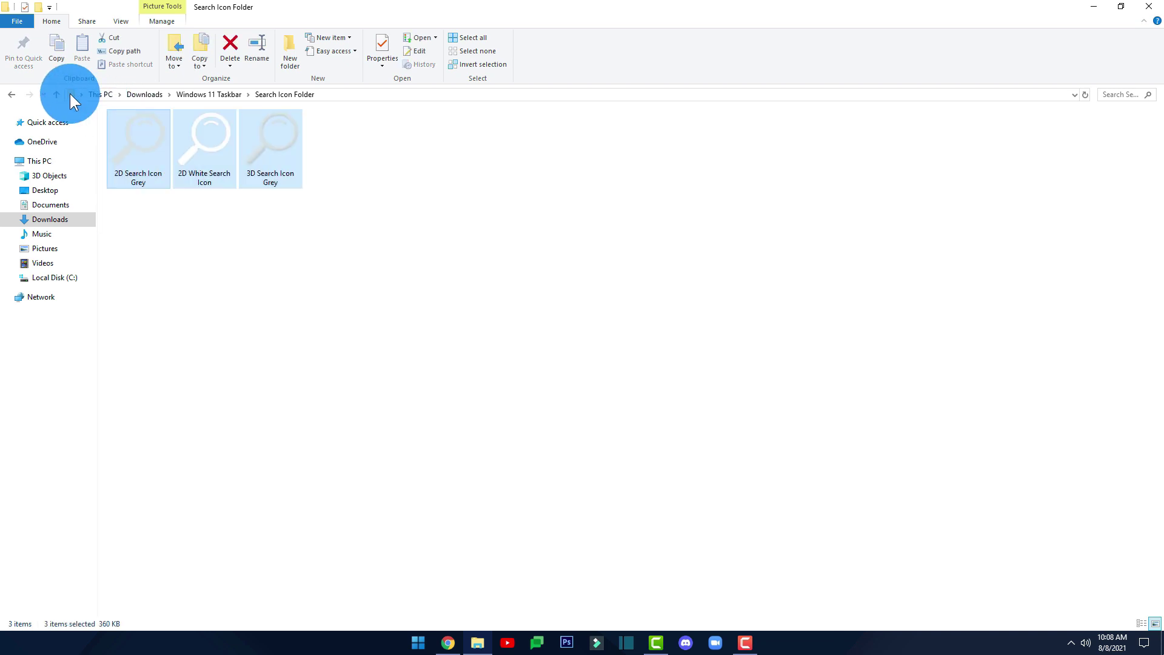
left_click_drag(451, 256, 248, 275)
left_click(139, 151)
left_click_drag(576, 185, 144, 136)
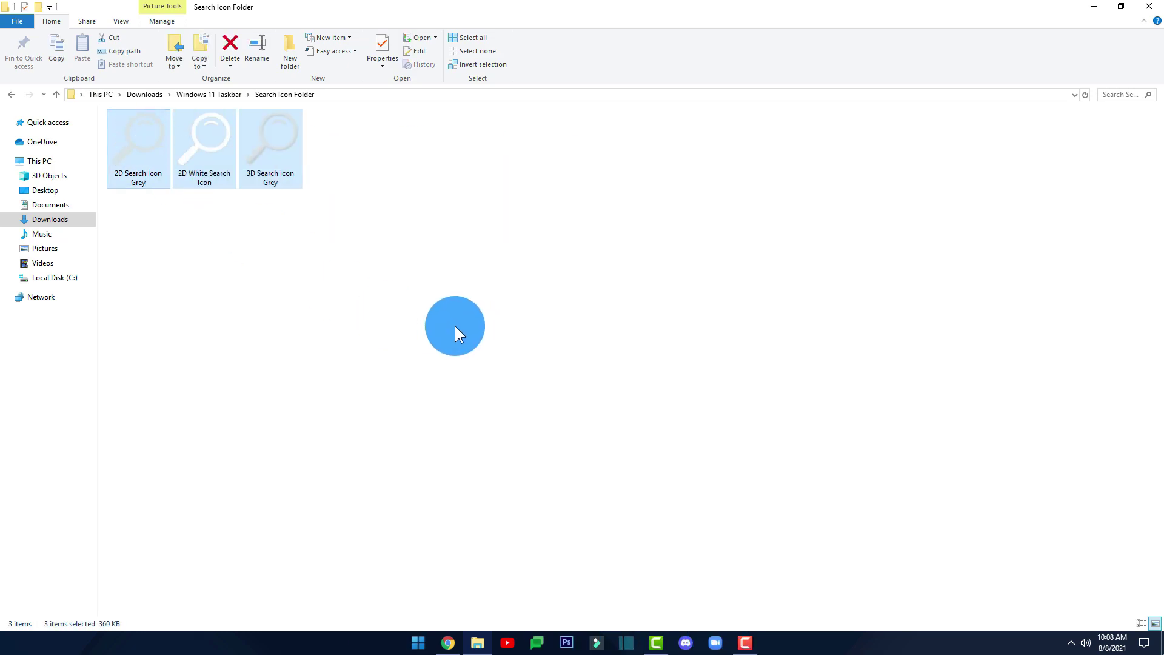
left_click(469, 322)
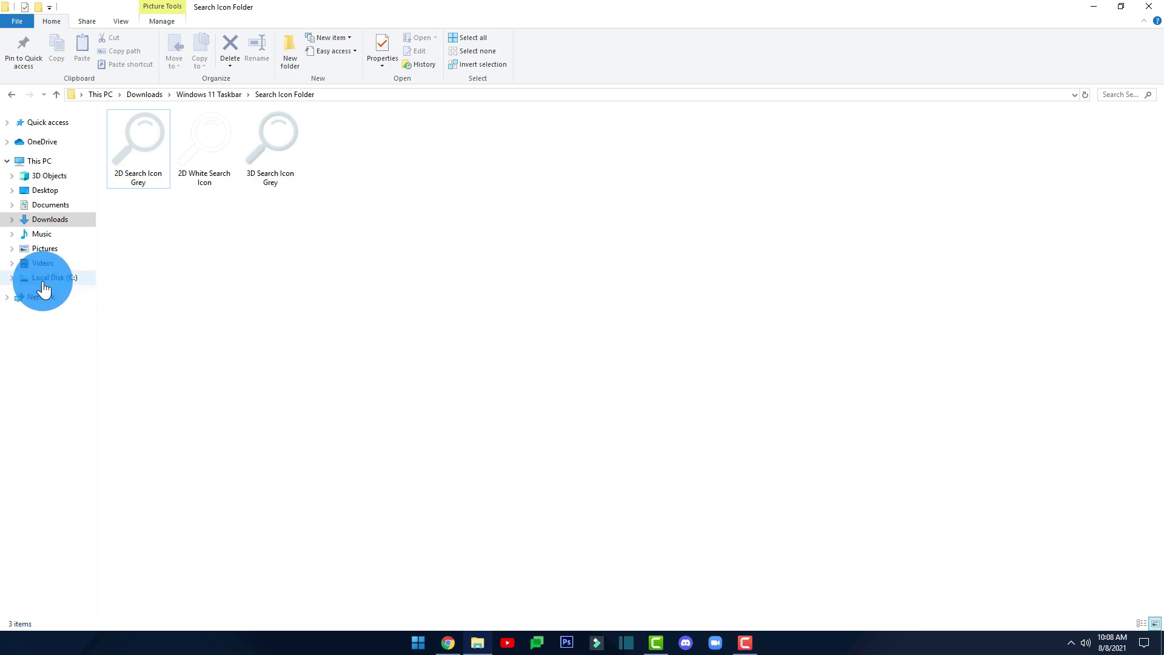
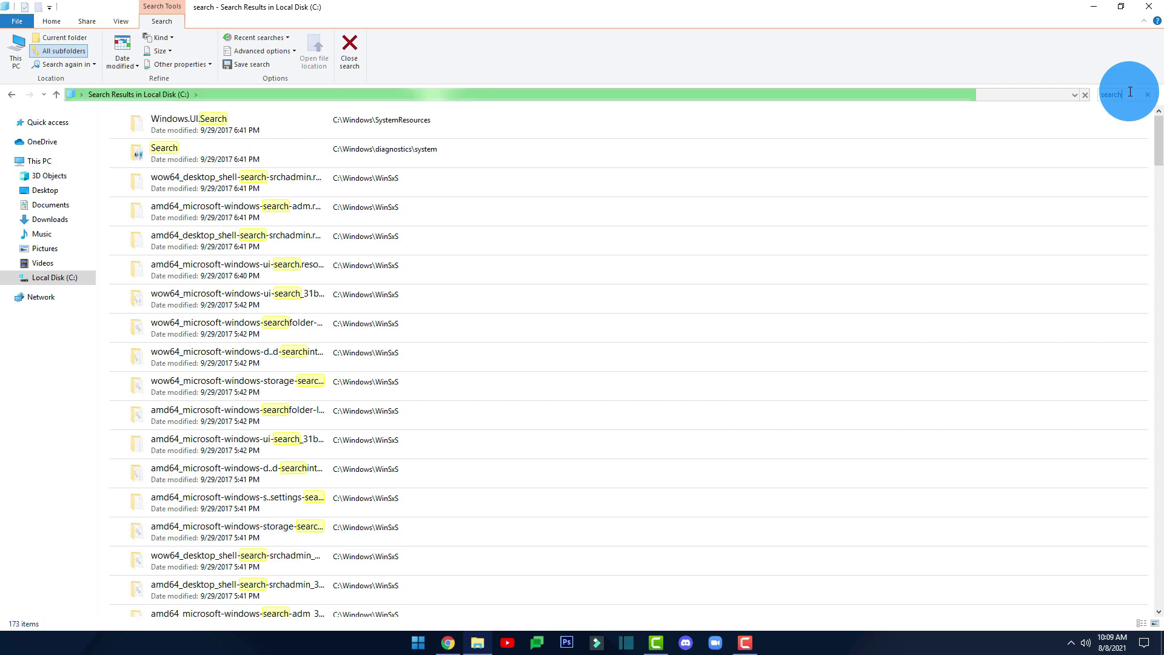
Step: Look through the C: drive search results for the Search shortcuts dated 9/29/2017
scroll(299, 545, "down", 15)
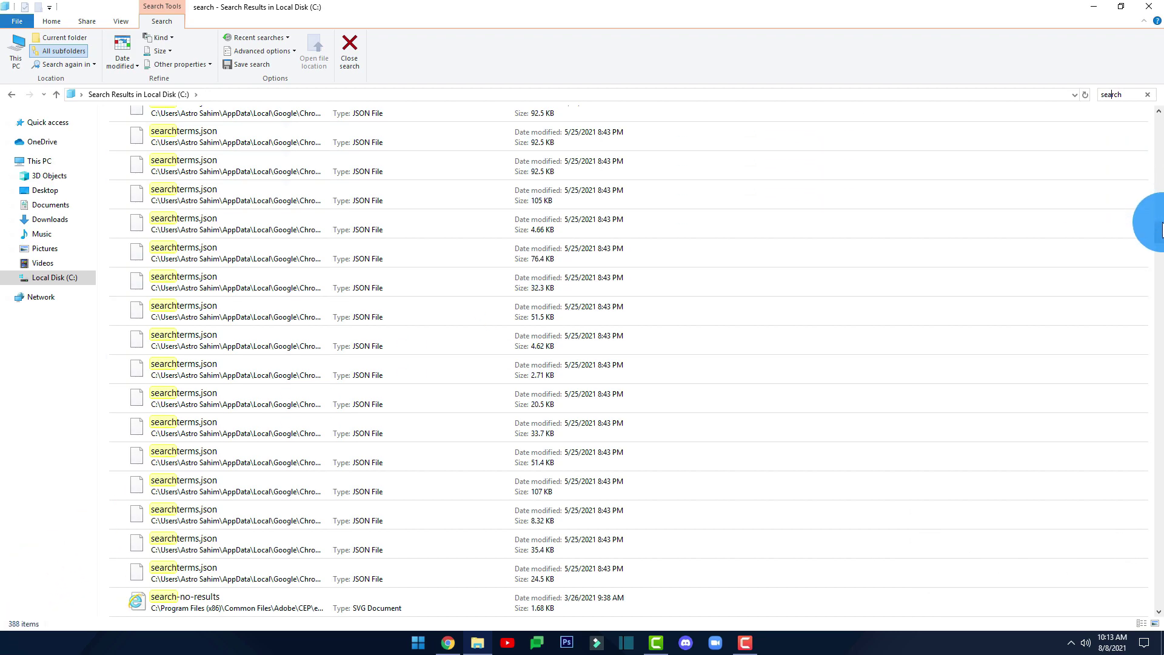
left_click_drag(1159, 232, 1159, 125)
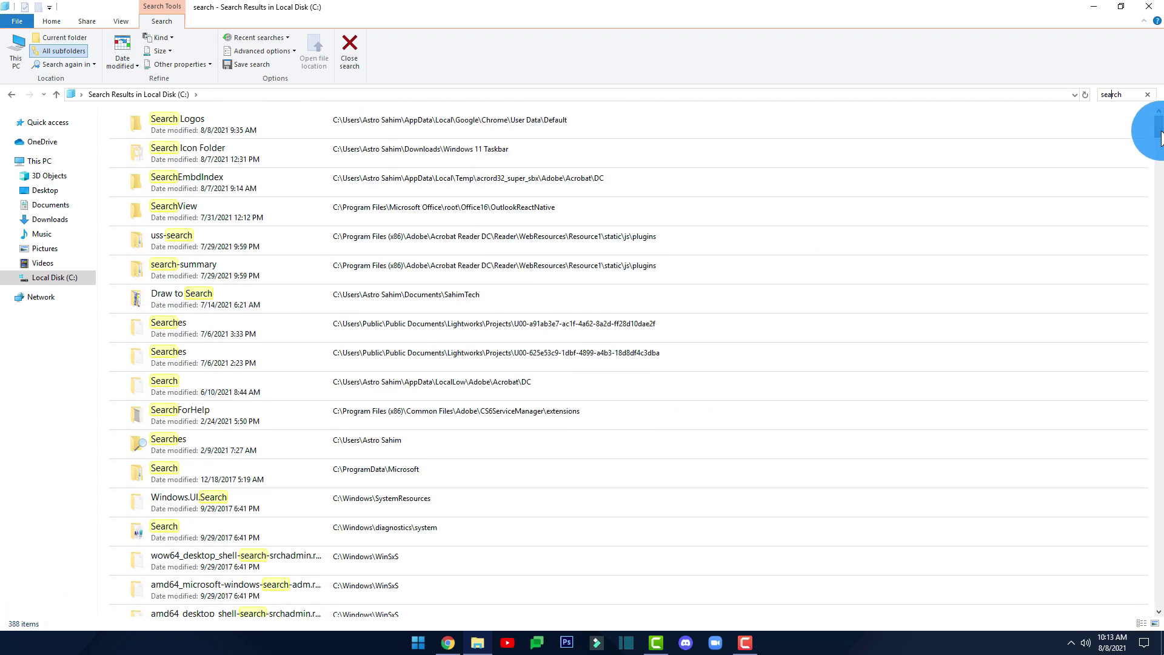
scroll(839, 308, "down", 1)
scroll(839, 308, "down", 10)
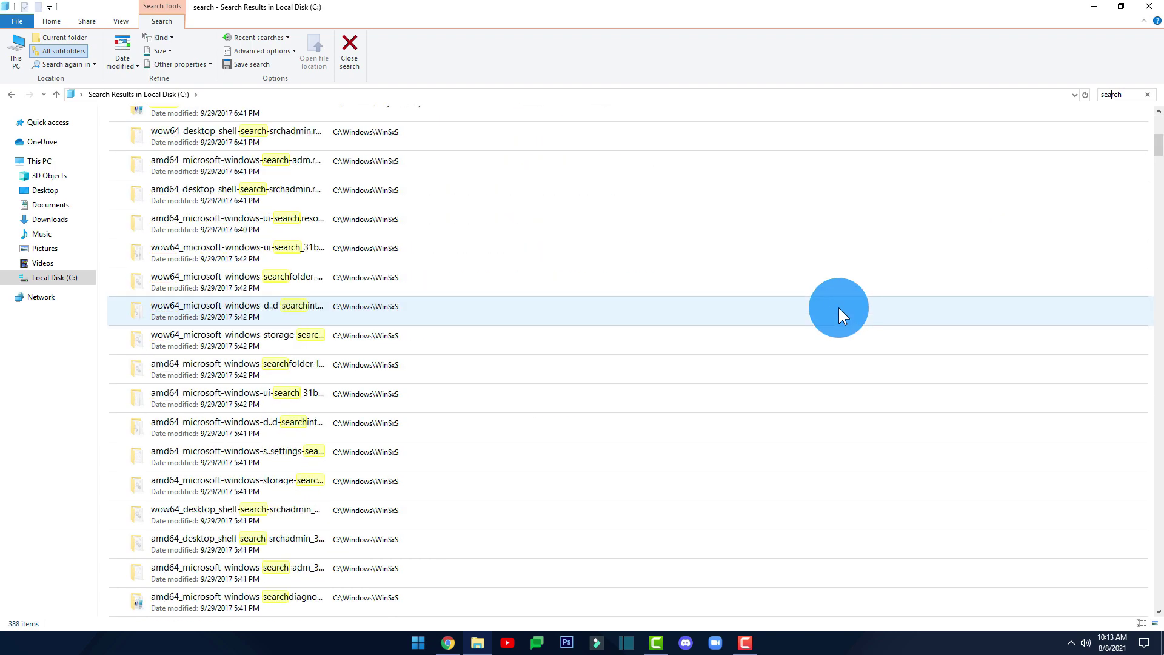
scroll(835, 308, "down", 10)
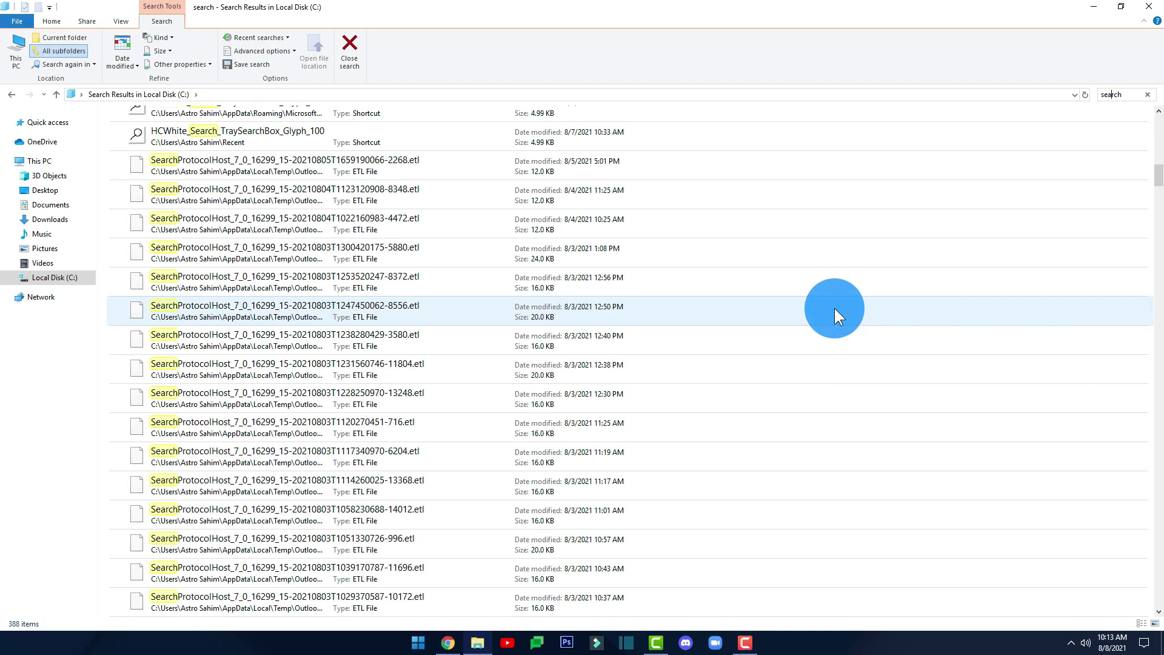
scroll(835, 308, "down", 15)
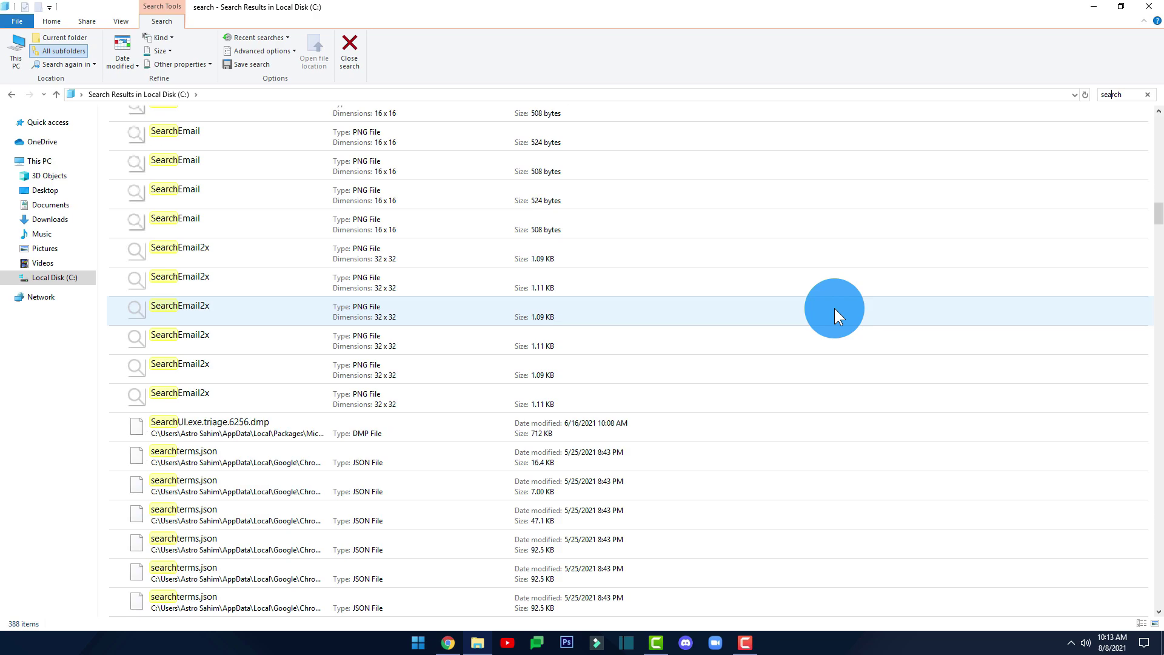
scroll(778, 361, "down", 10)
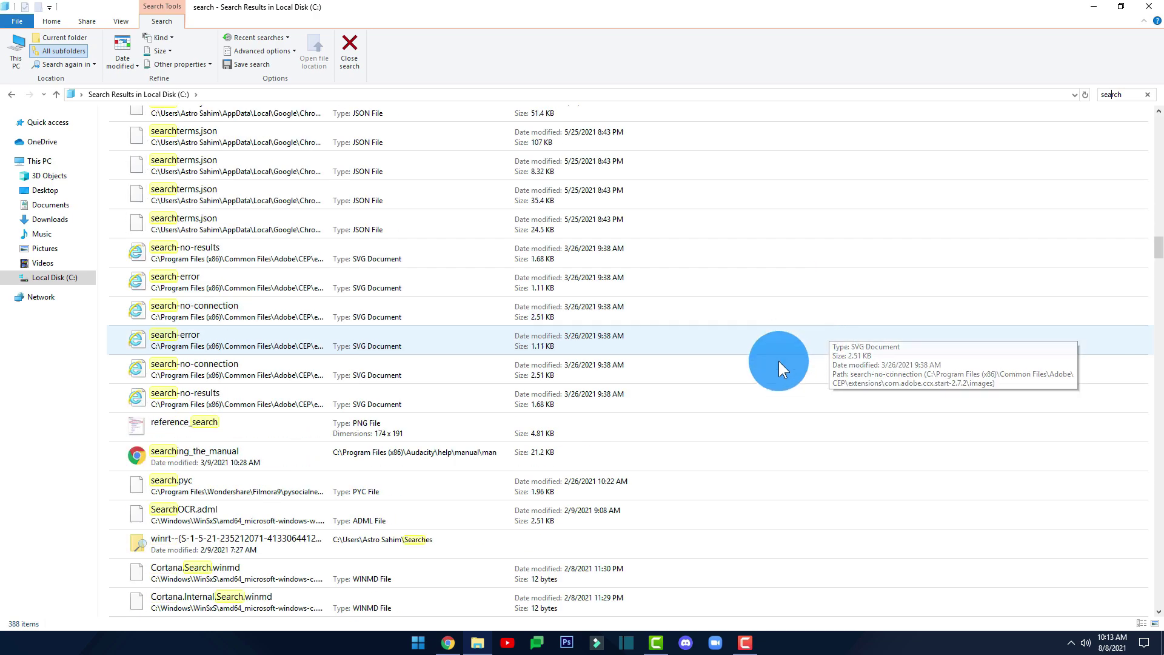
scroll(774, 388, "down", 10)
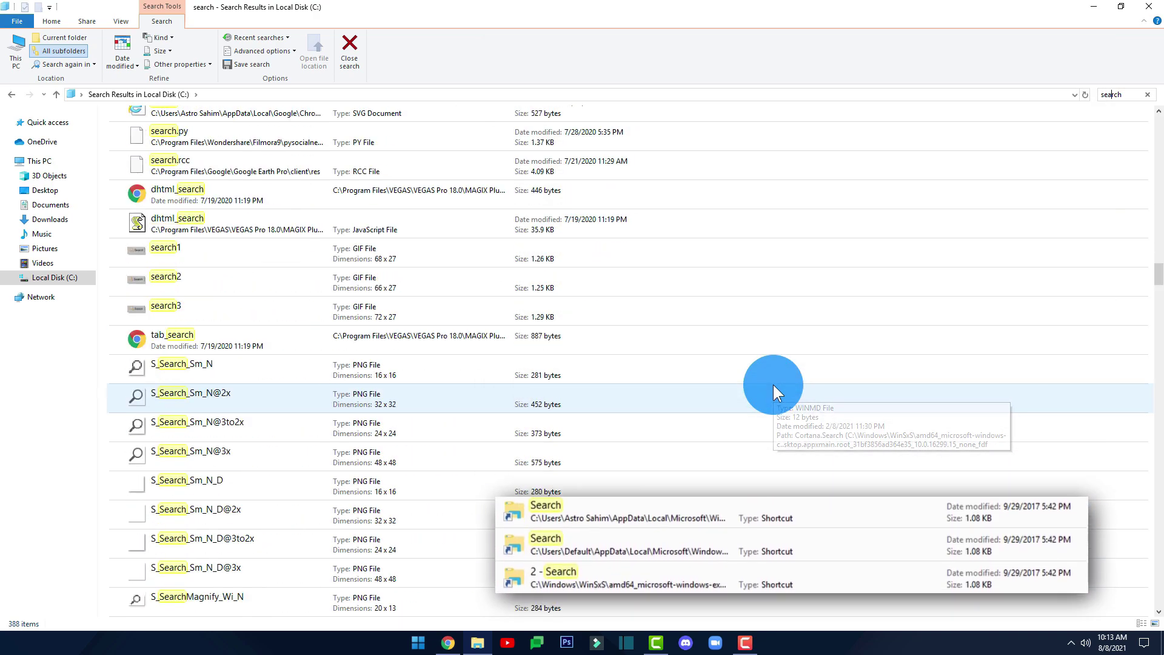
scroll(774, 387, "down", 10)
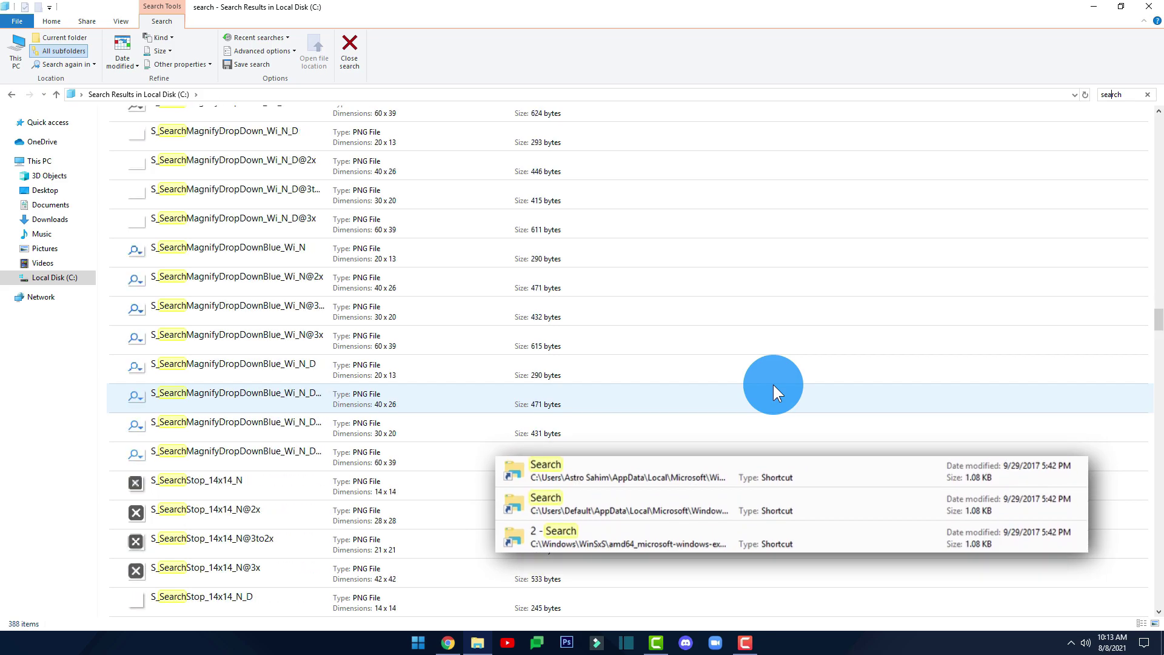
scroll(773, 393, "down", 10)
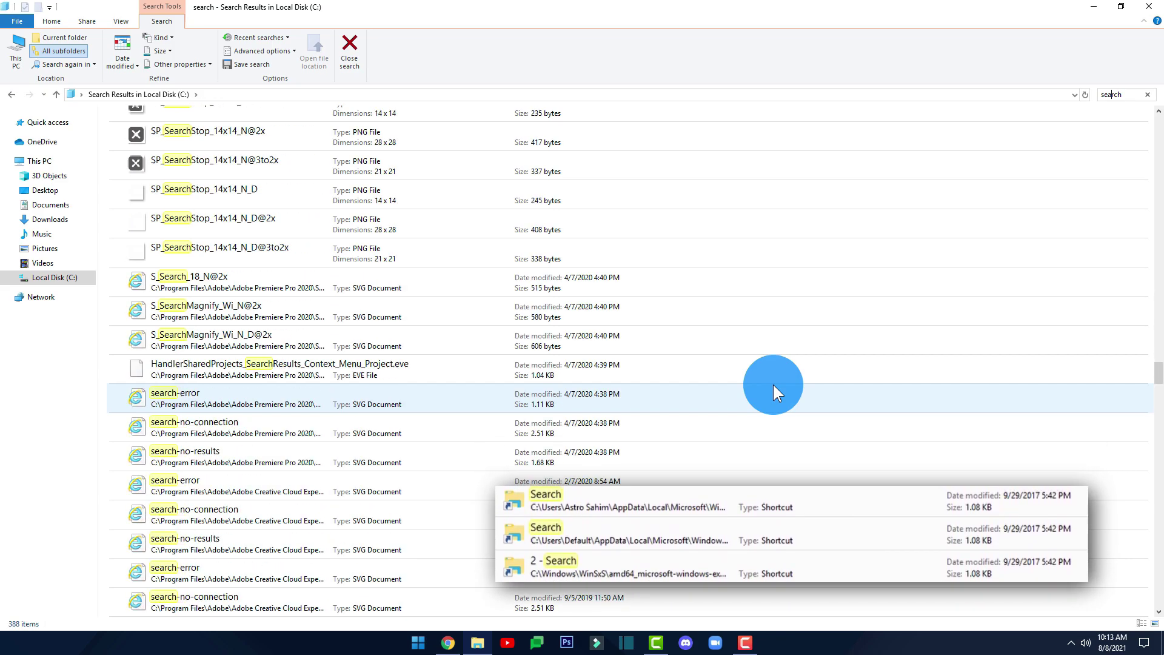
scroll(773, 384, "down", 6)
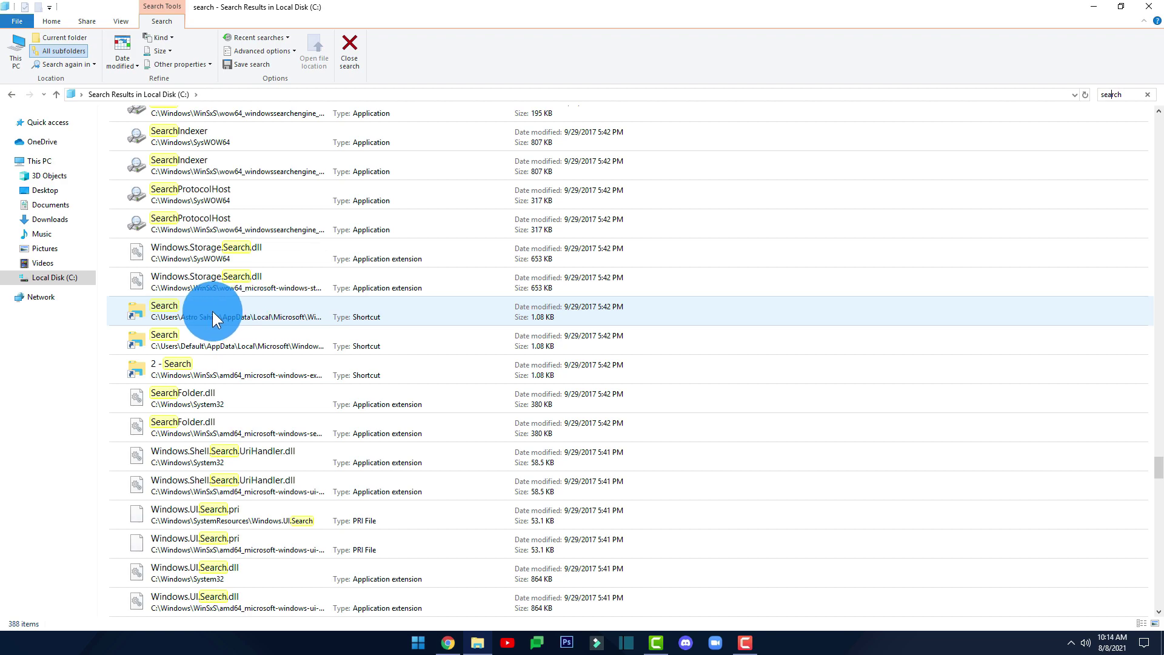
Step: Copy the first Search shortcut in the results, open it to check what it launches, and dismiss the search pane
right_click(212, 311)
right_click(202, 311)
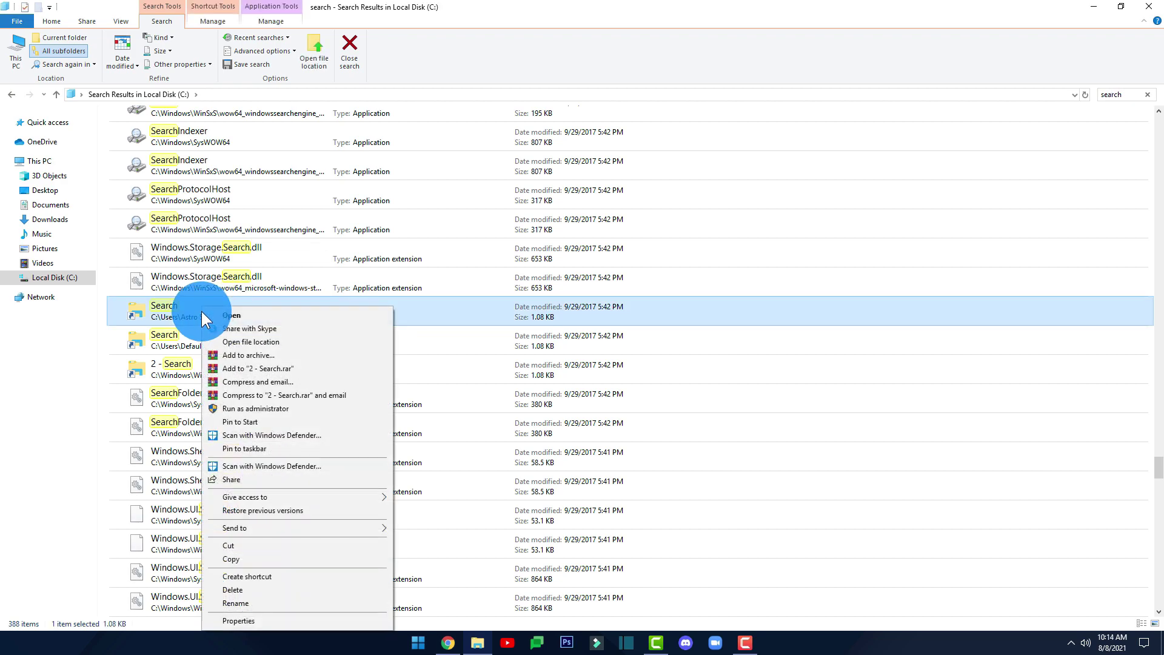
left_click(250, 559)
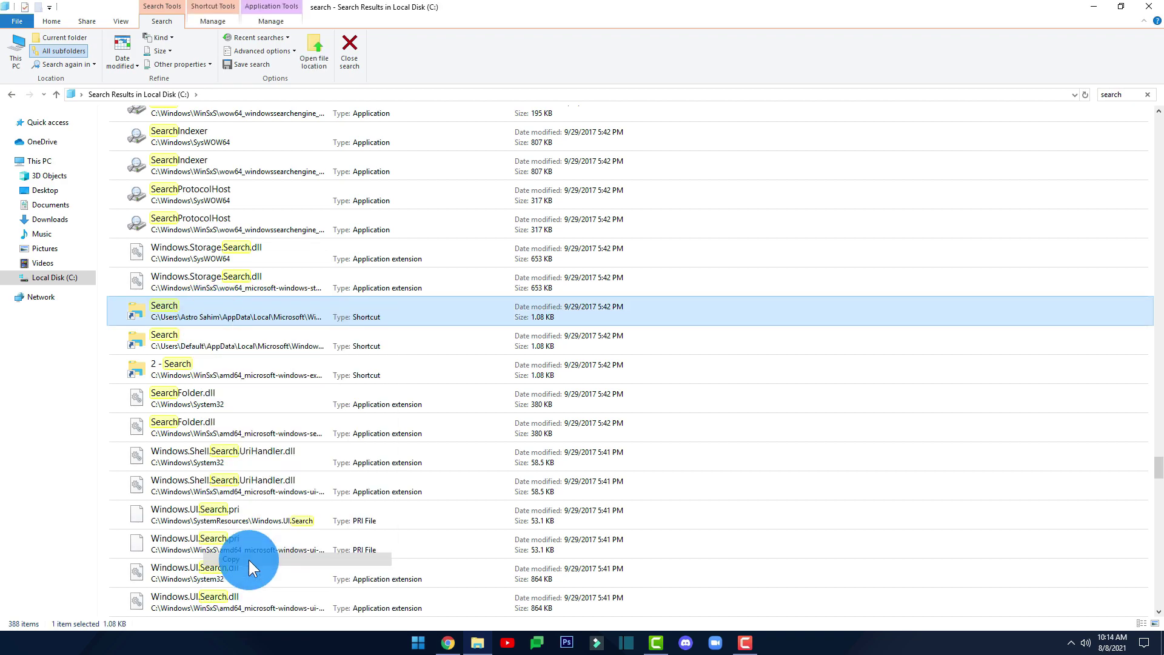
double_click(235, 311)
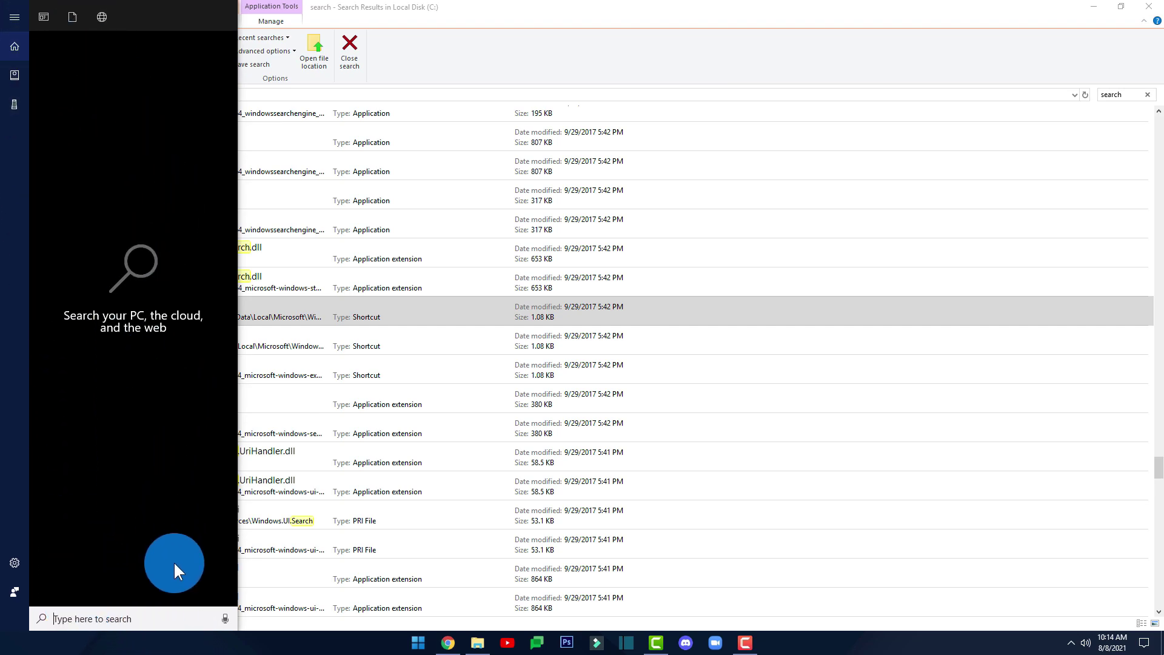
left_click(312, 640)
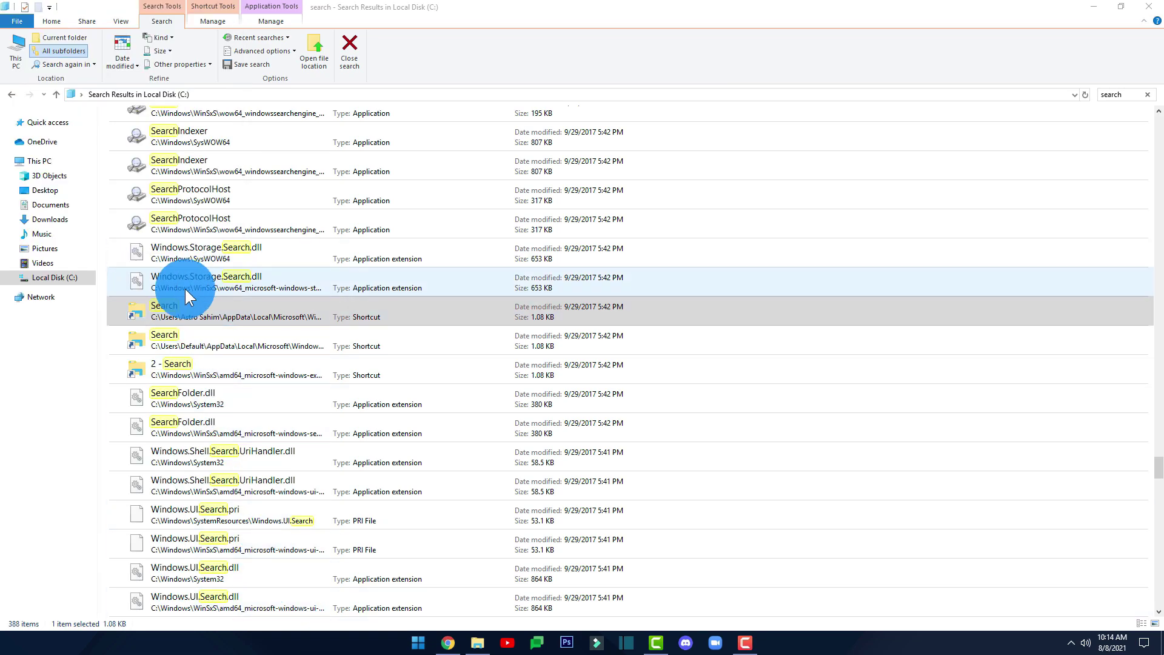
Step: Copy the first Search shortcut again and open the Search Icon Folder inside Downloads' Windows 11 Taskbar folder
right_click(230, 307)
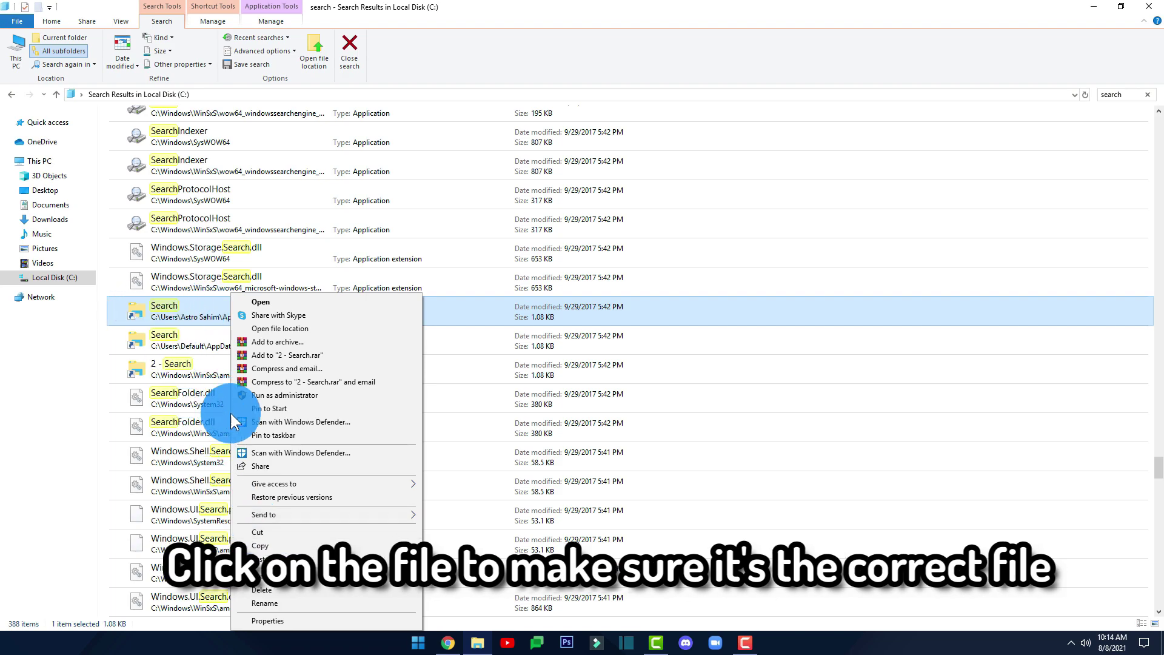
left_click(293, 546)
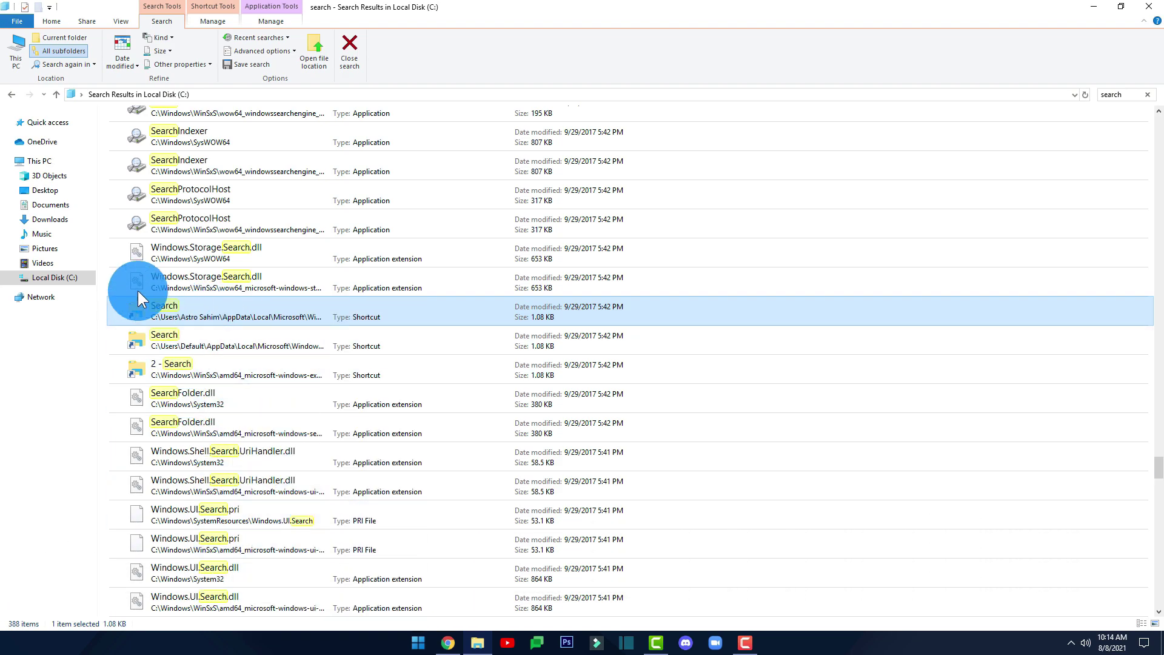
left_click(51, 220)
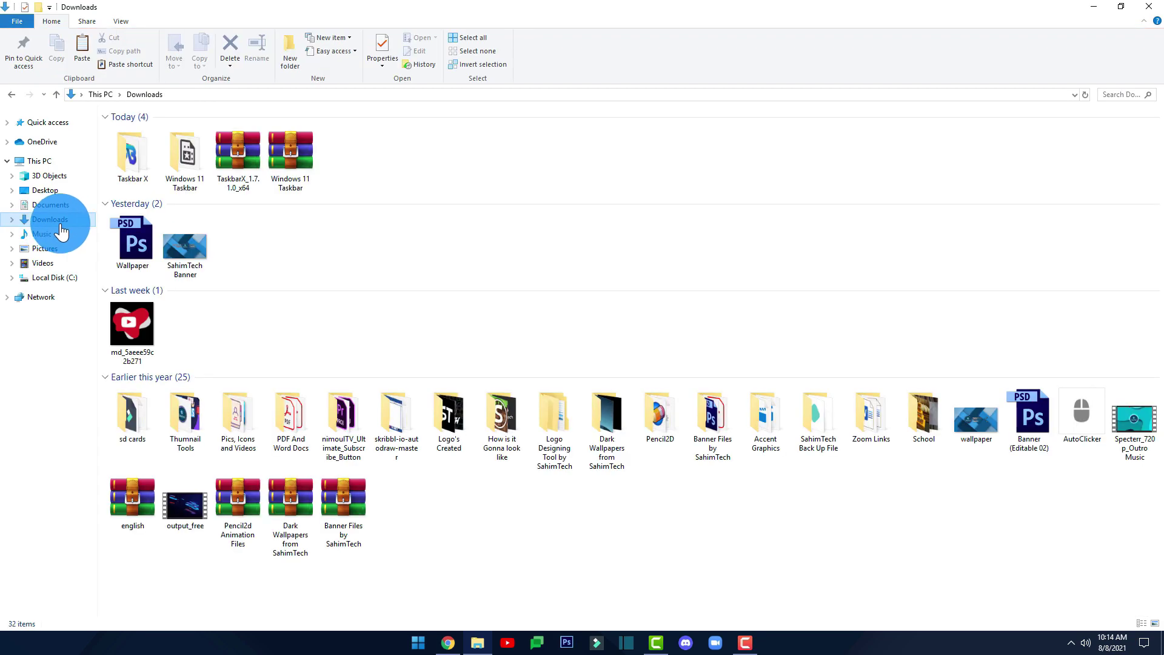
left_click(181, 159)
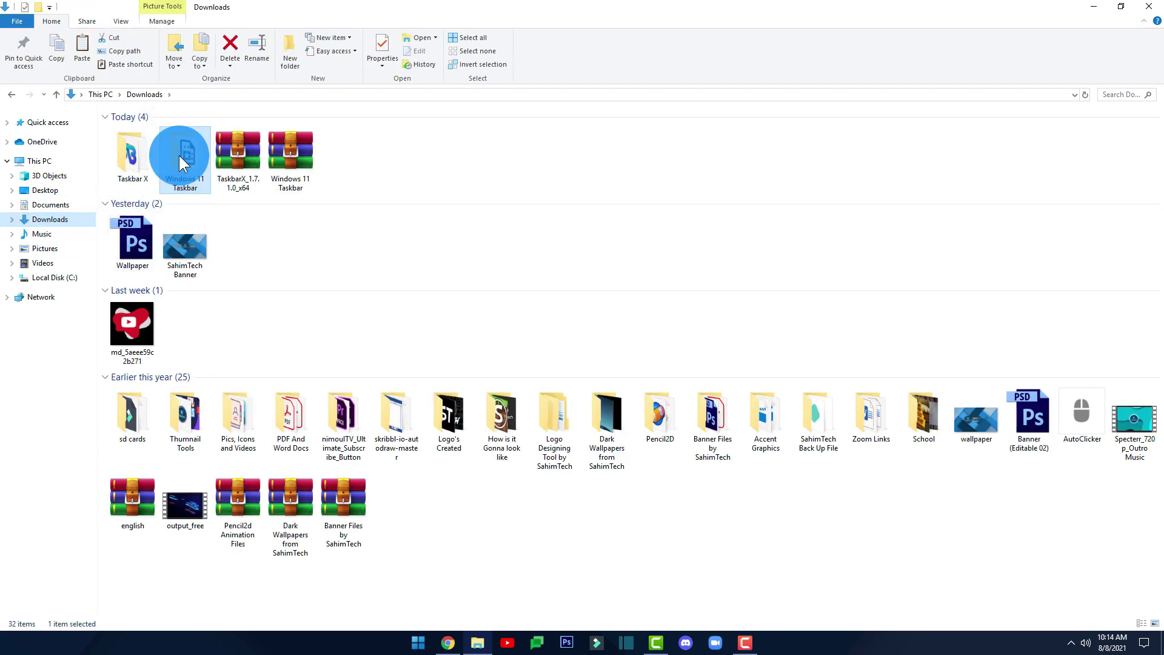
double_click(179, 156)
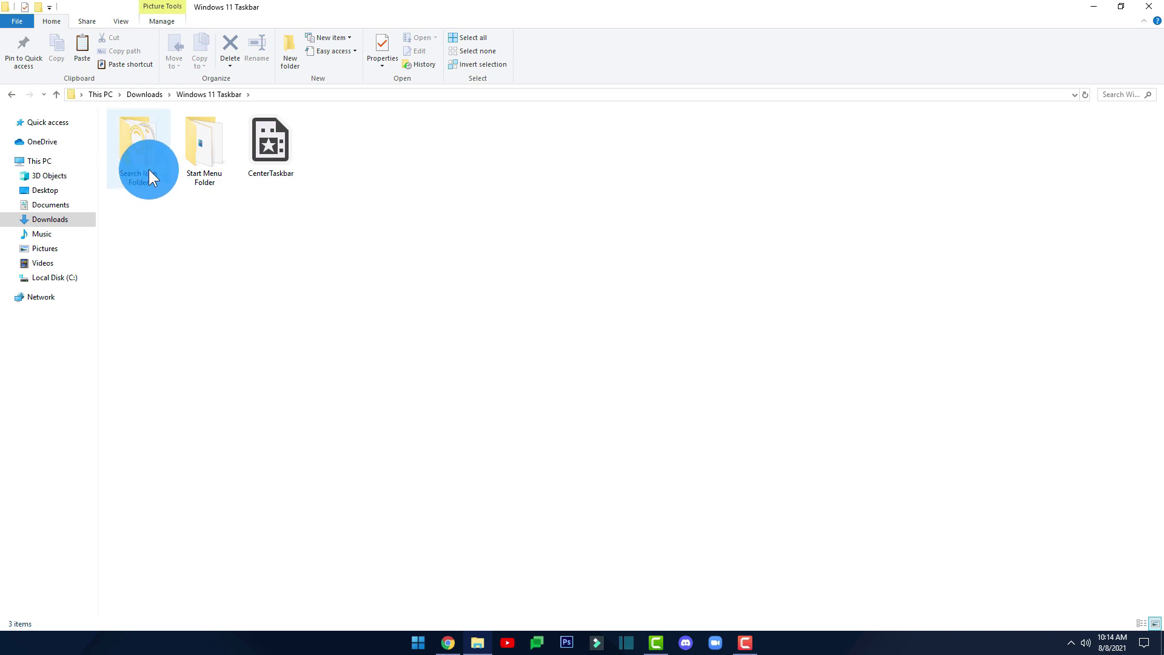
mouse_move(148, 169)
left_mouse_down()
mouse_move(137, 133)
mouse_move(145, 151)
left_mouse_up()
double_click(144, 152)
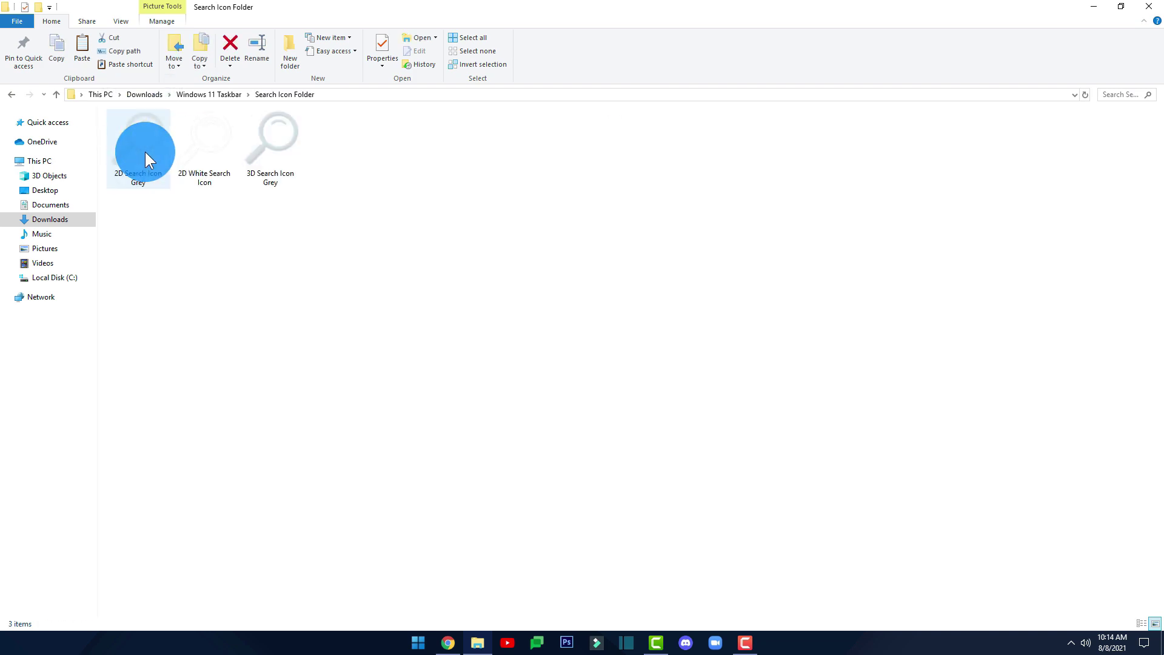
Step: Paste the copied Search shortcut into the Search Icon Folder and open it to check it
right_click(200, 263)
left_click(237, 347)
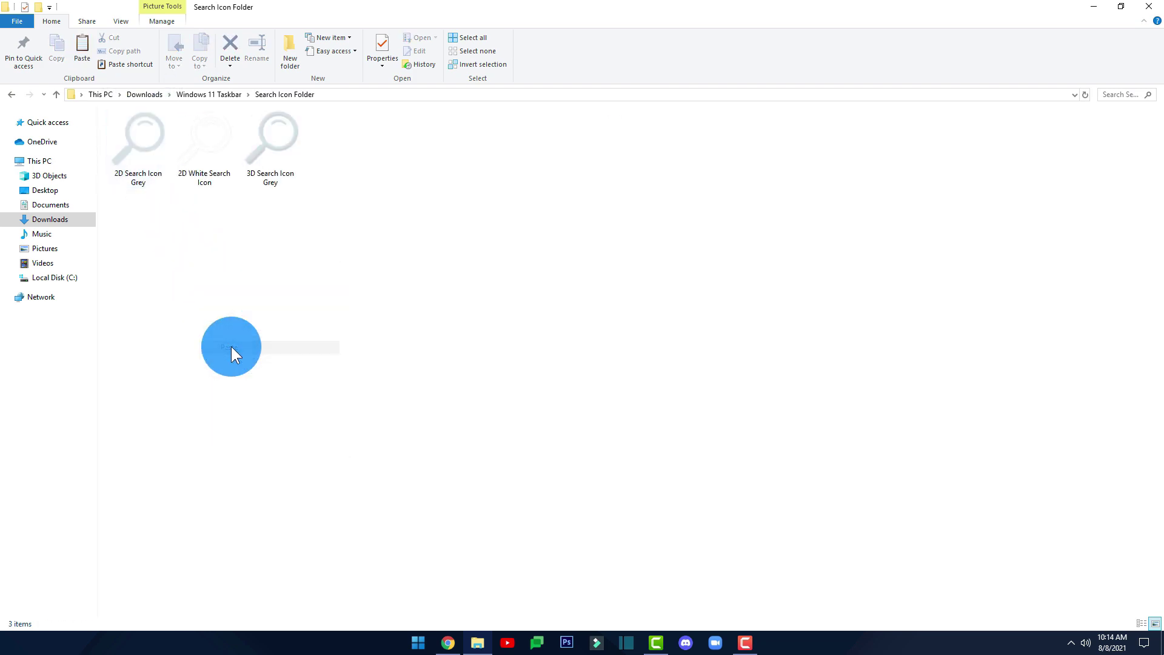
double_click(137, 149)
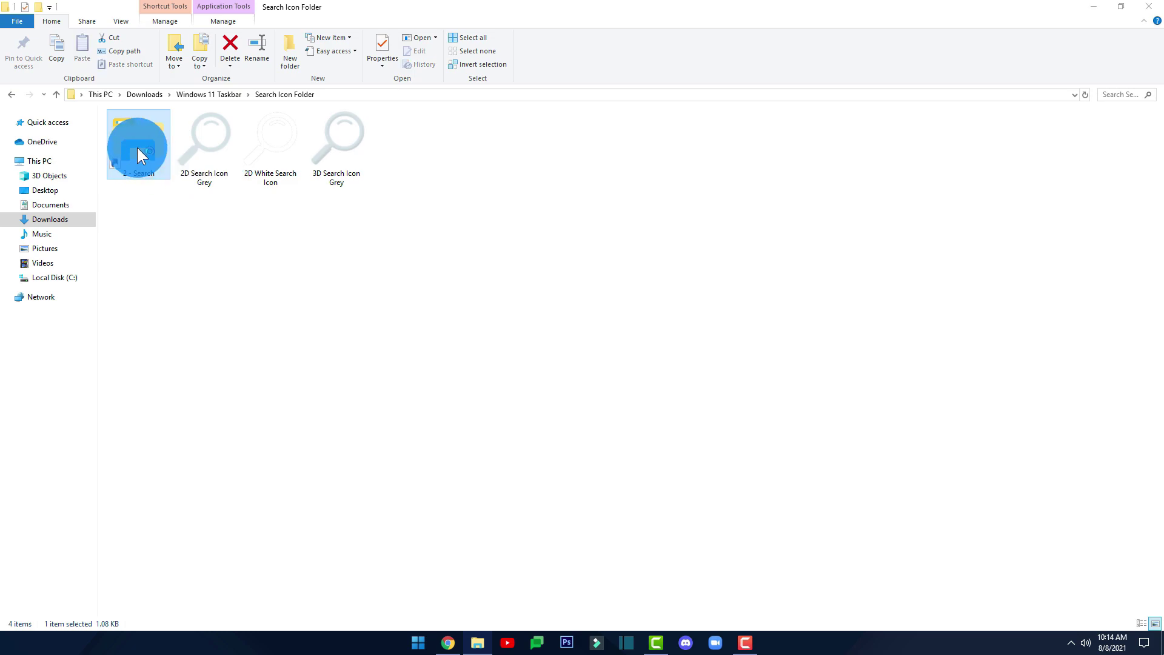
left_click(365, 327)
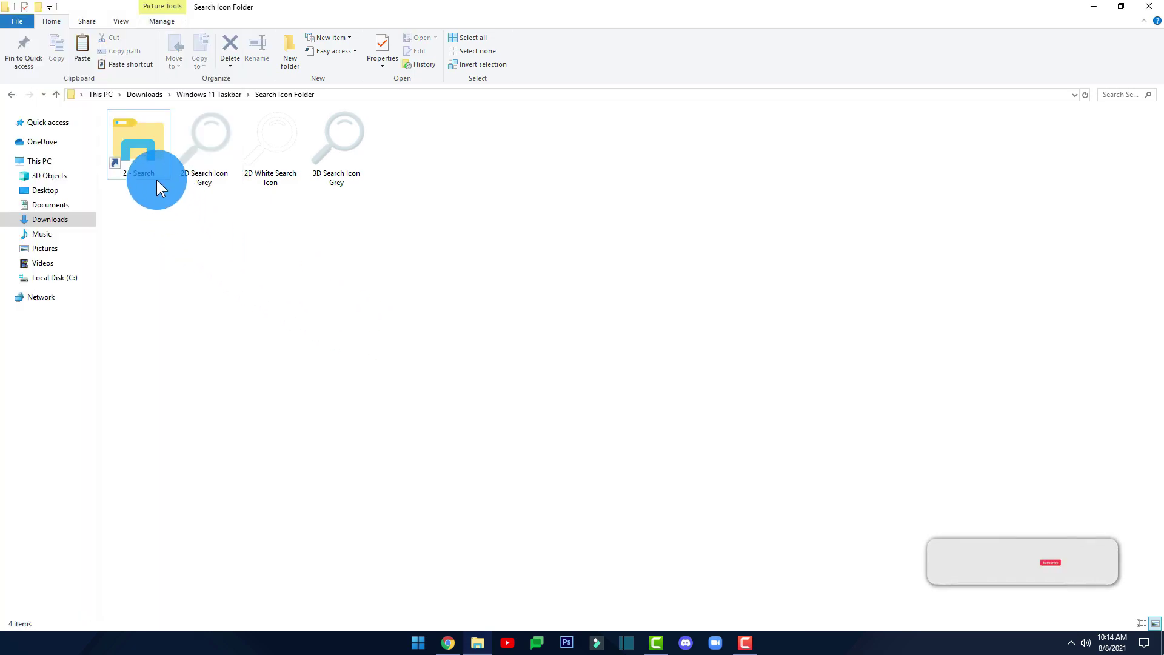
Step: Open the properties of the 2 - Search shortcut and start browsing for a custom icon file
left_click(140, 147)
right_click(140, 147)
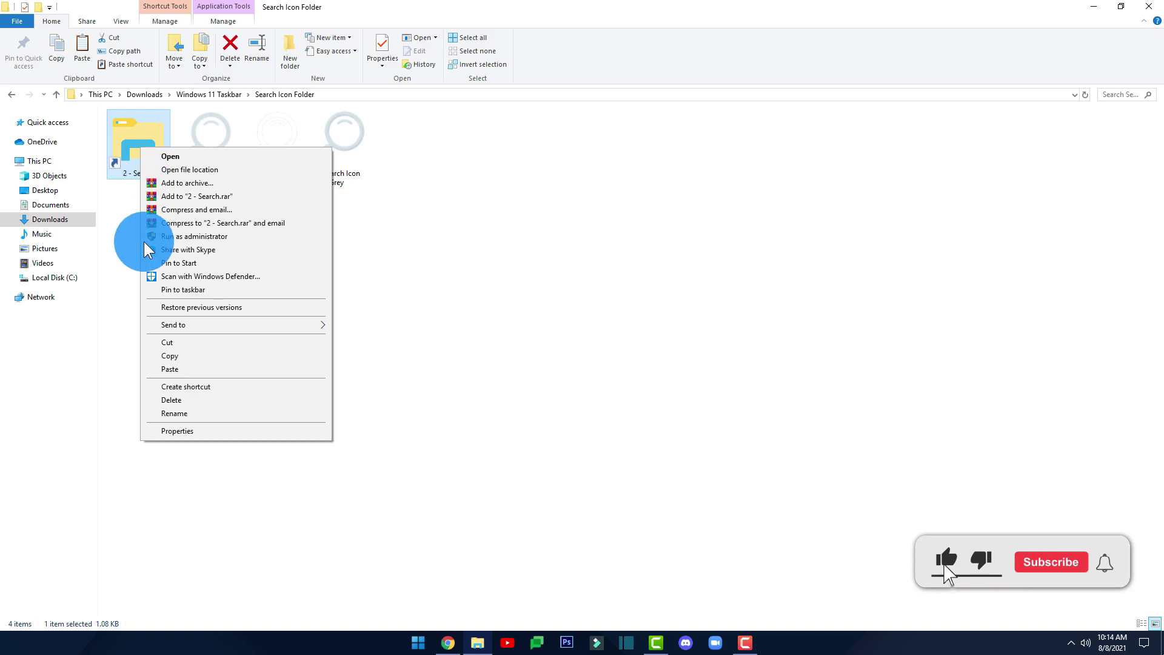
left_click(218, 432)
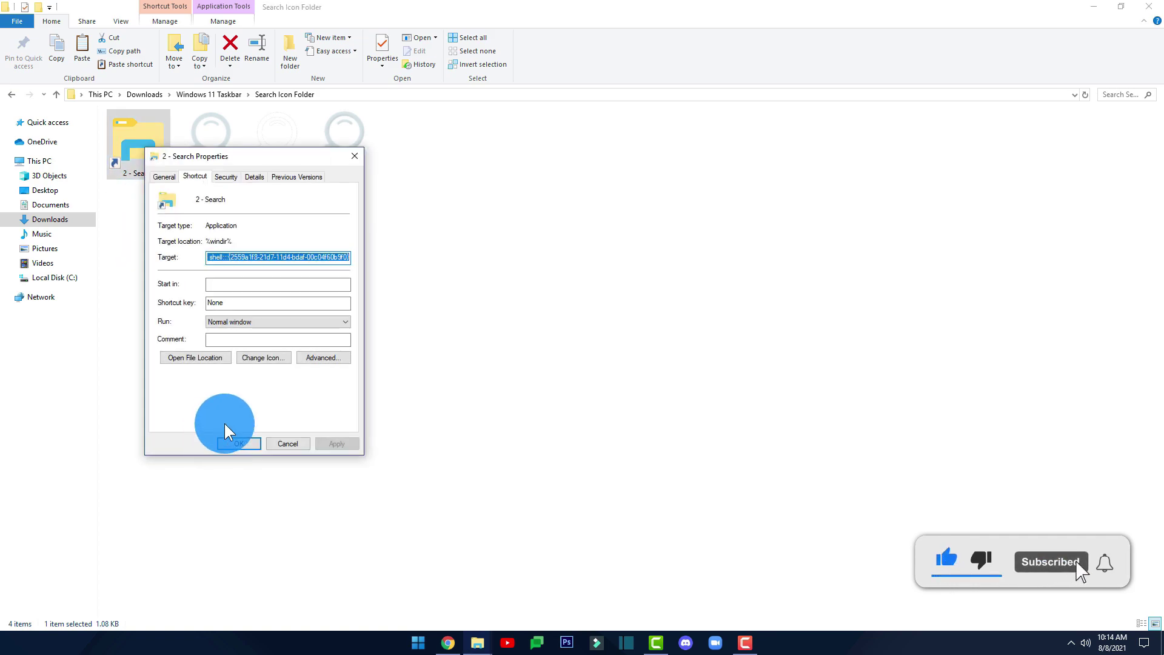
left_click(358, 488)
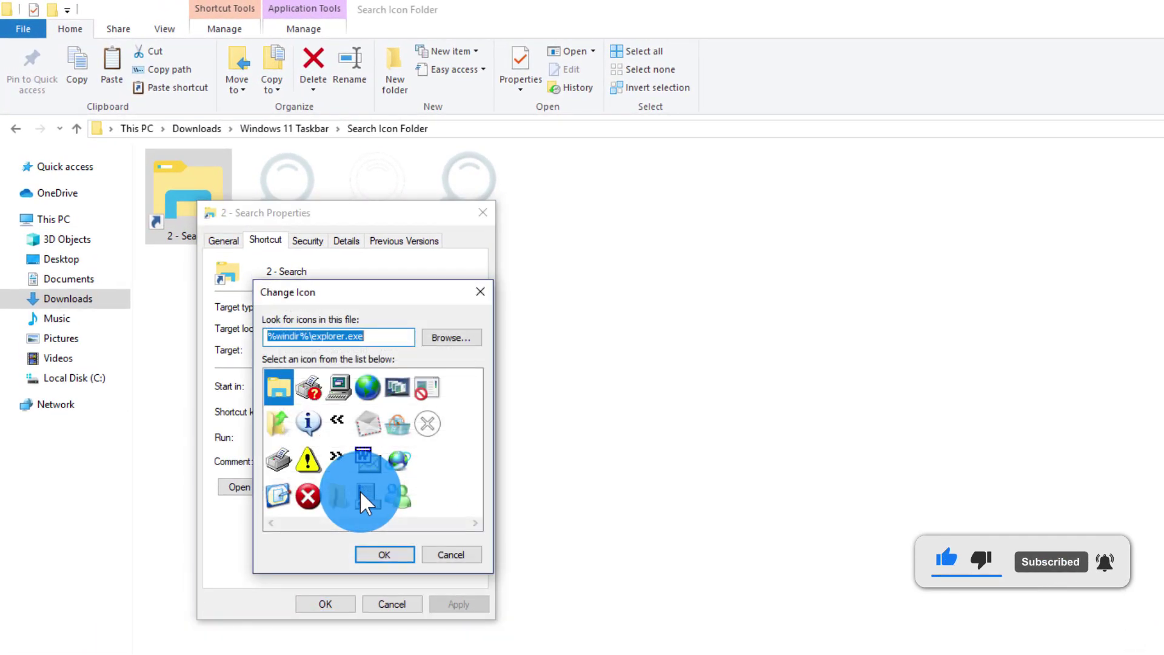
left_click(450, 339)
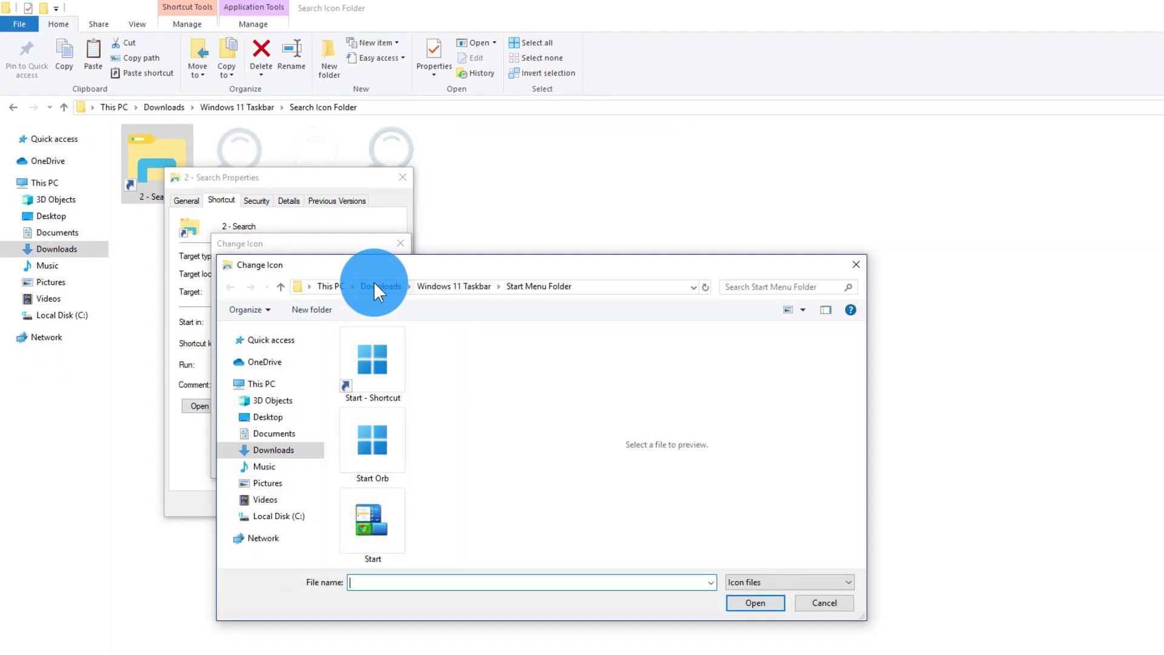
Step: Browse to the Search Icon Folder inside Downloads' Windows 11 Taskbar folder in the icon file dialog
left_click(300, 448)
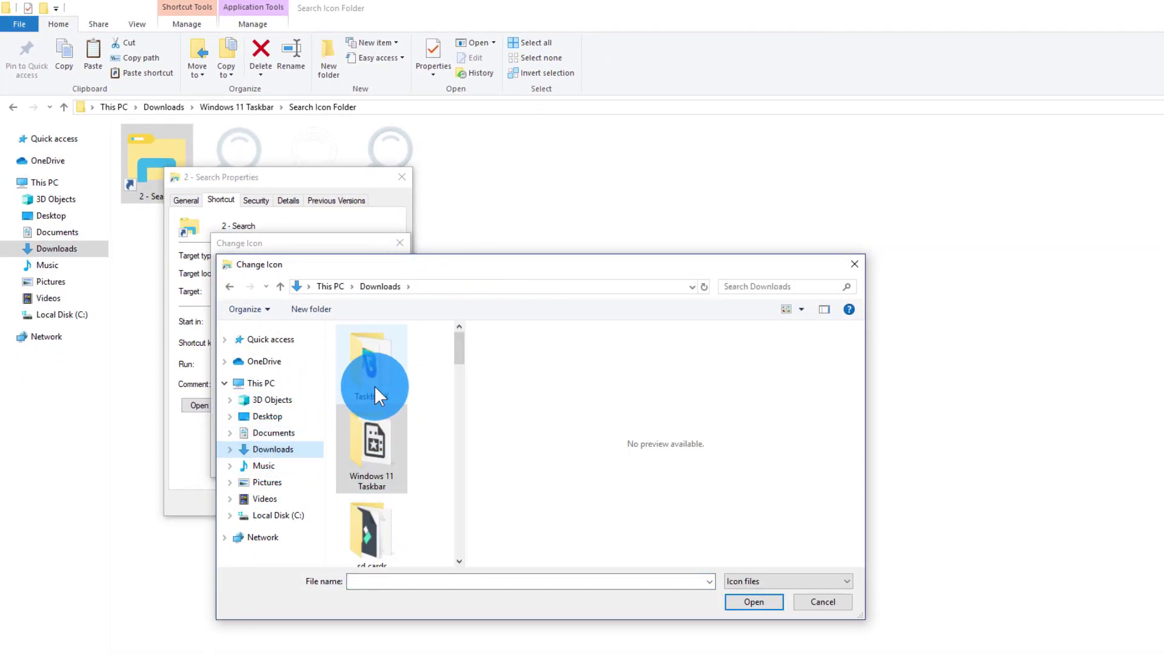
double_click(383, 431)
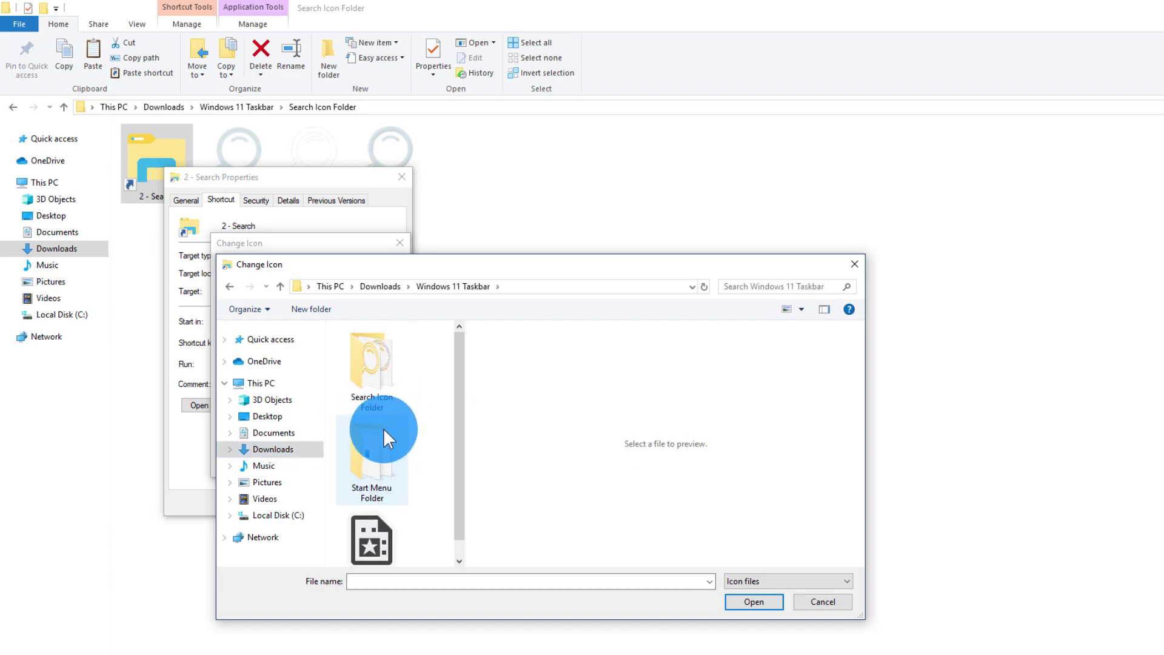
double_click(392, 361)
left_click(390, 361)
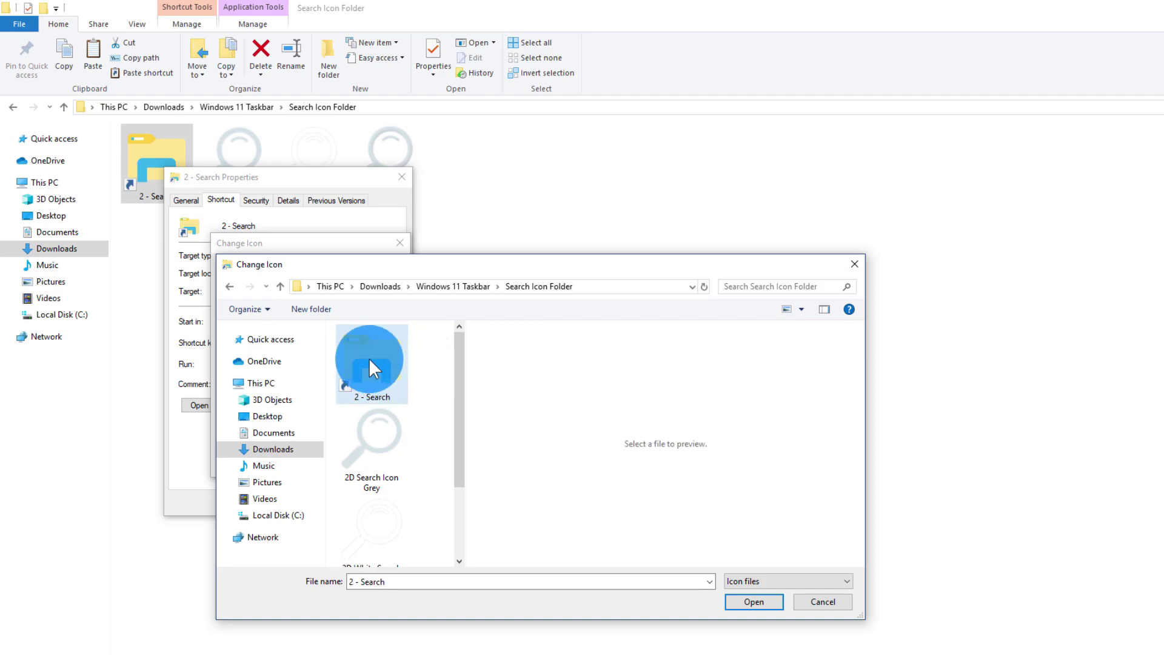
Step: Compare the 2D grey, 2D white and 3D grey search icon files in the Search Icon Folder
scroll(415, 437, "down", 2)
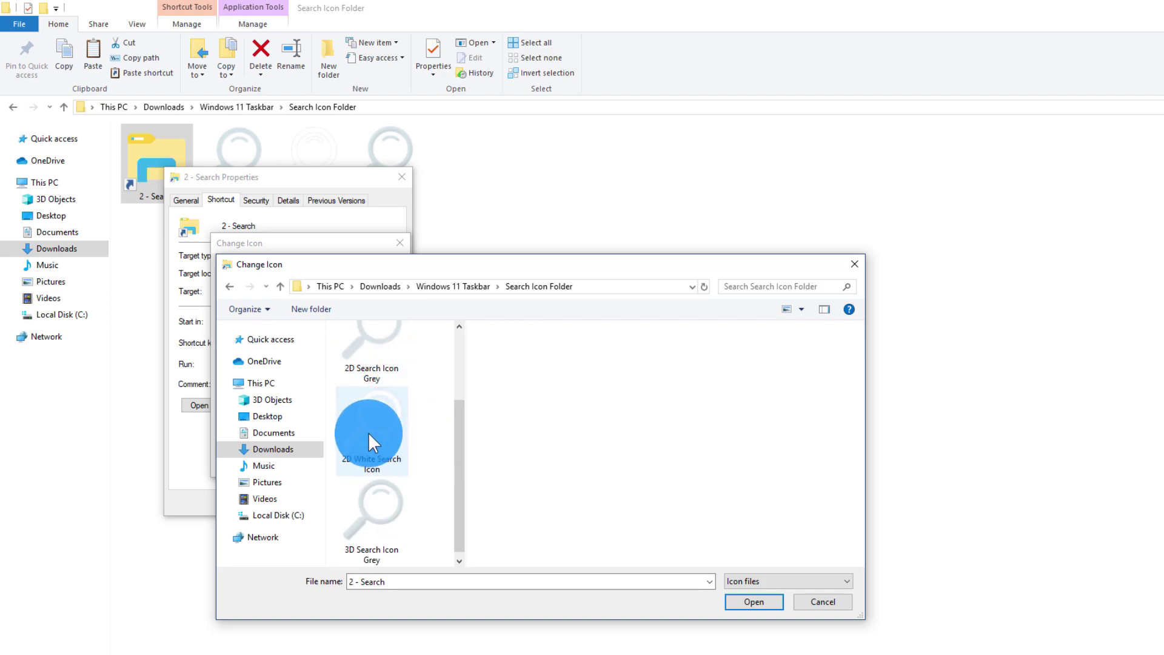
left_click(373, 520)
left_click(388, 407)
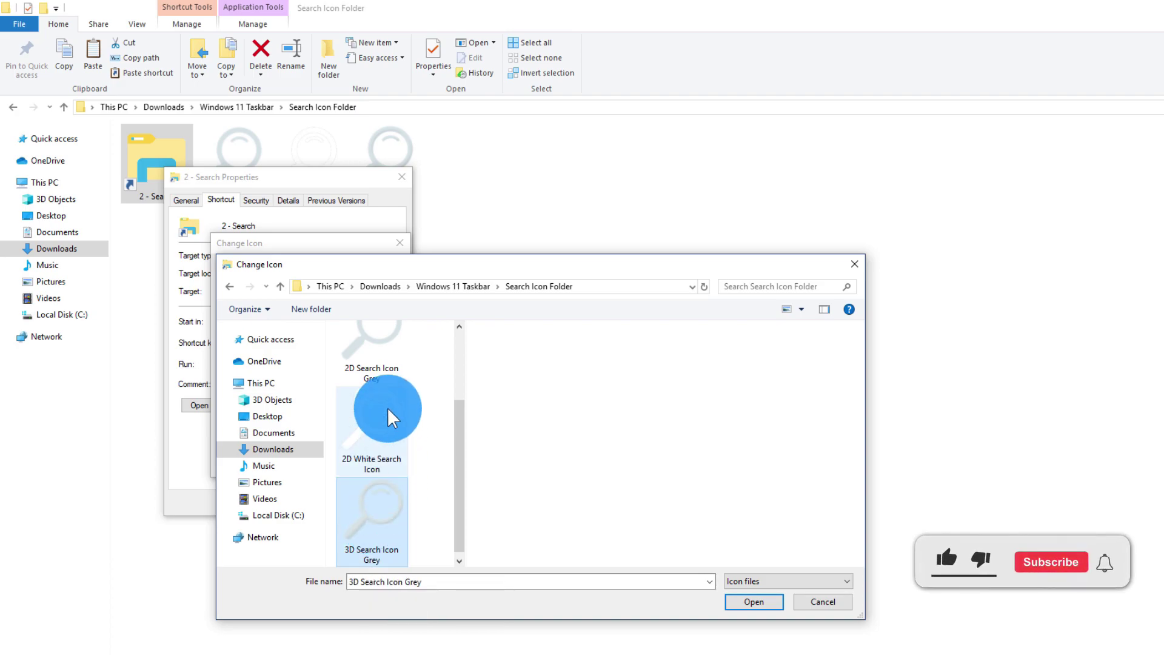
scroll(423, 458, "up", 1)
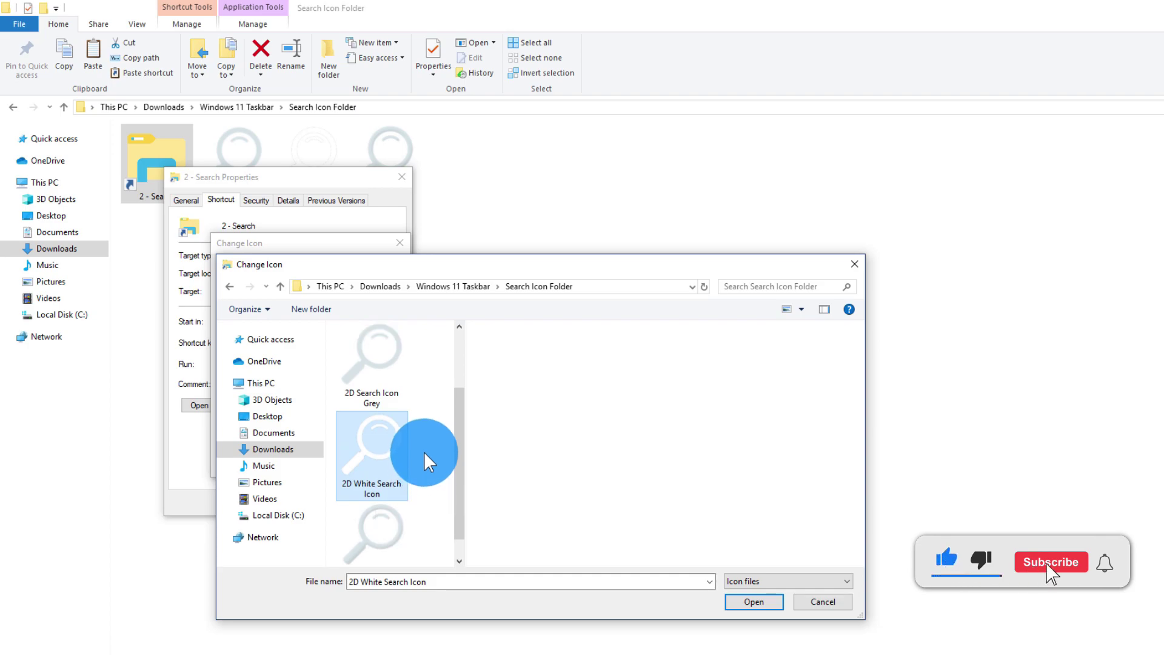
left_click(381, 361)
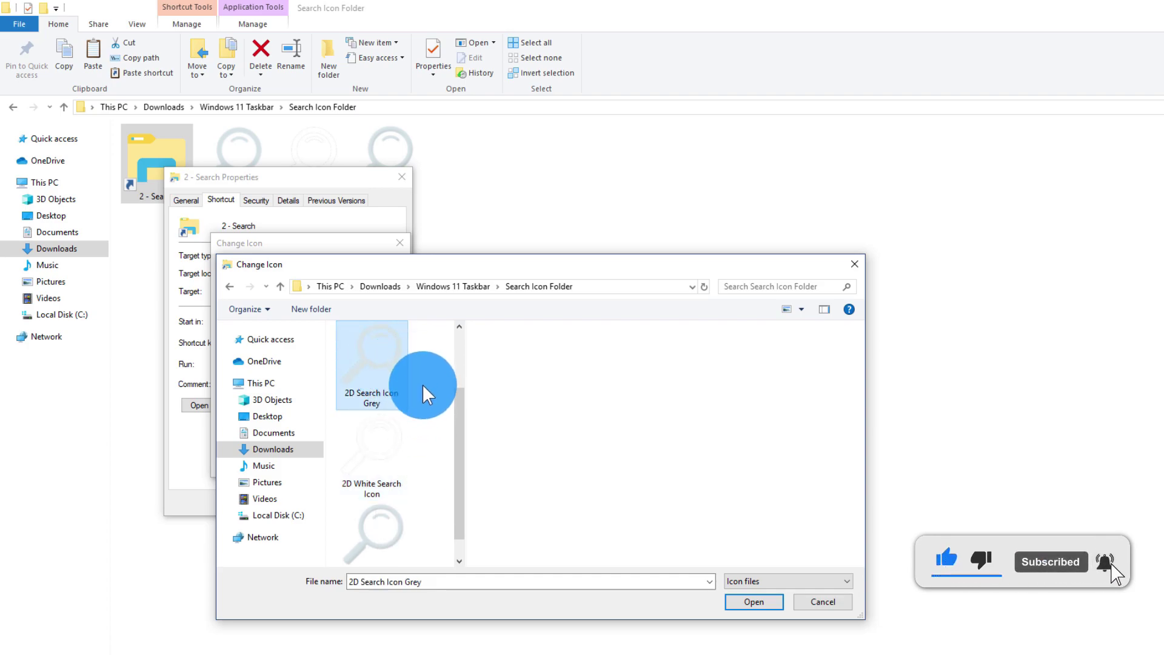
scroll(382, 419, "down", 1)
left_click(389, 449)
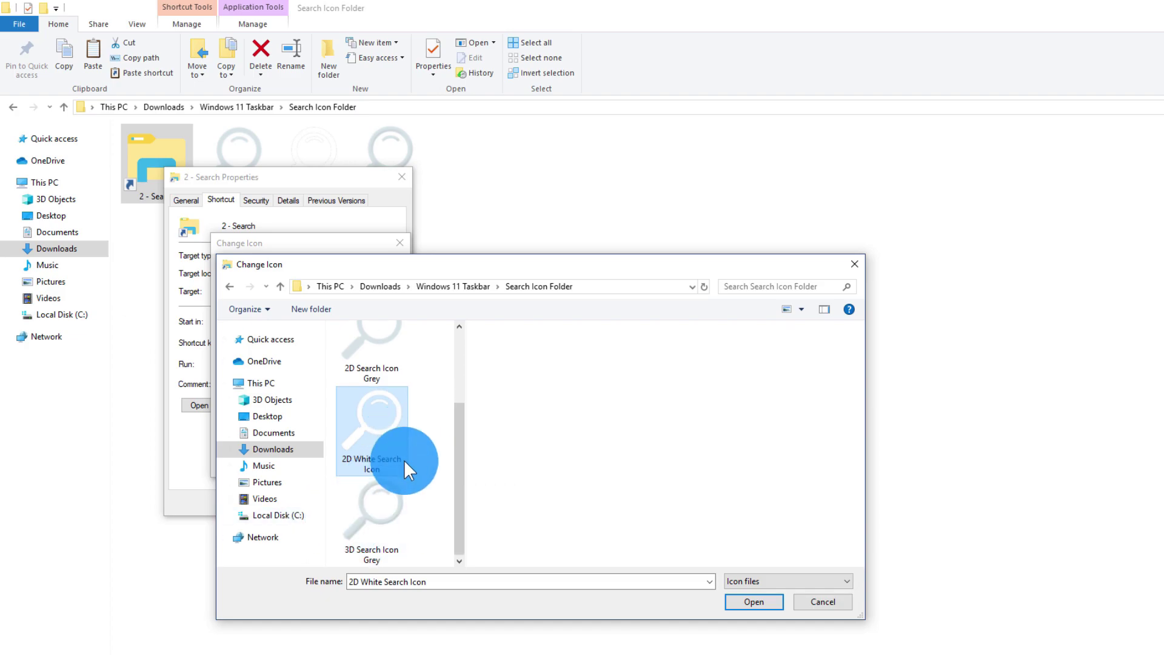
left_click(425, 494)
Step: Set 3D Search Icon Grey as the 2 - Search shortcut's icon, apply the change and close its properties
left_click(387, 511)
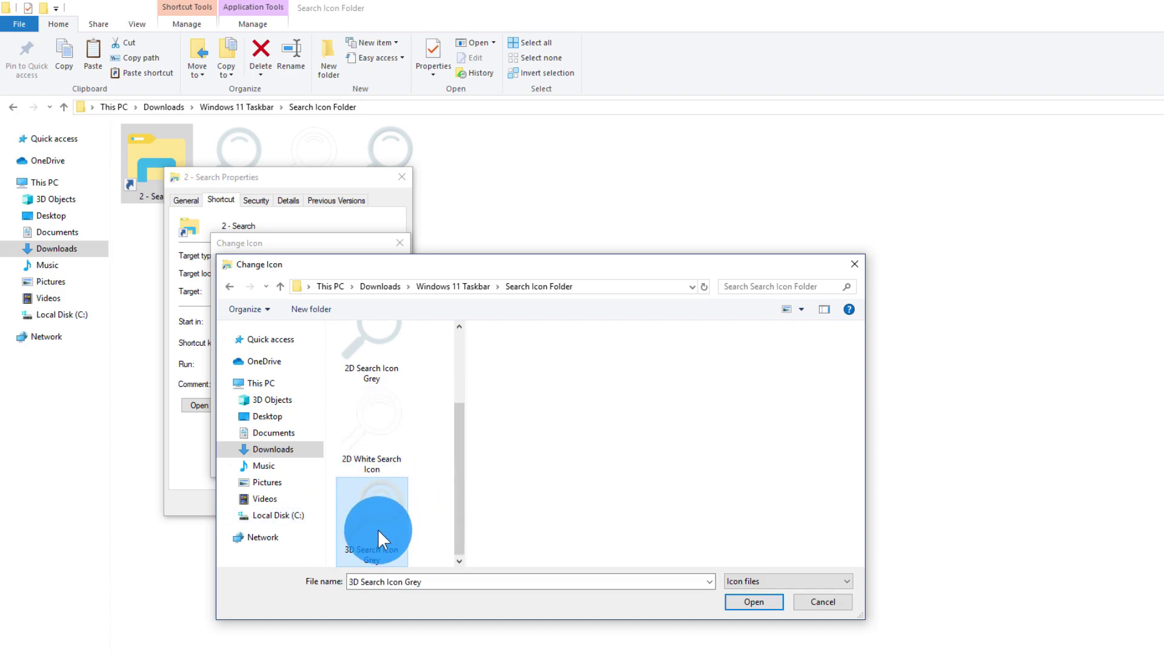
left_click(753, 602)
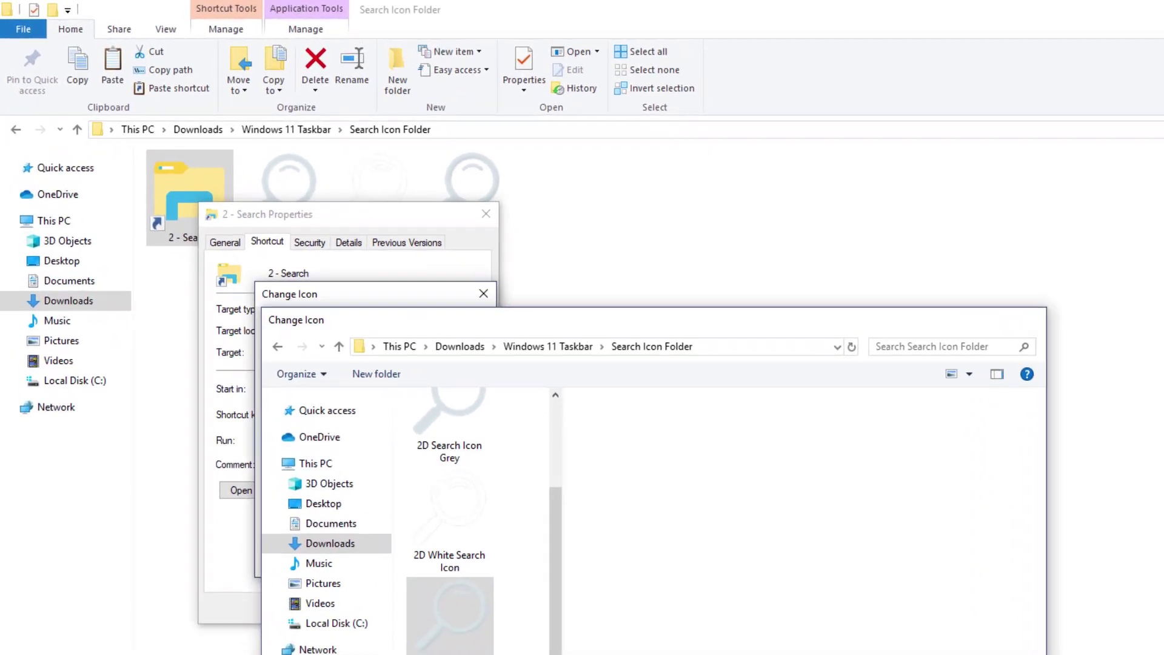
left_click(403, 583)
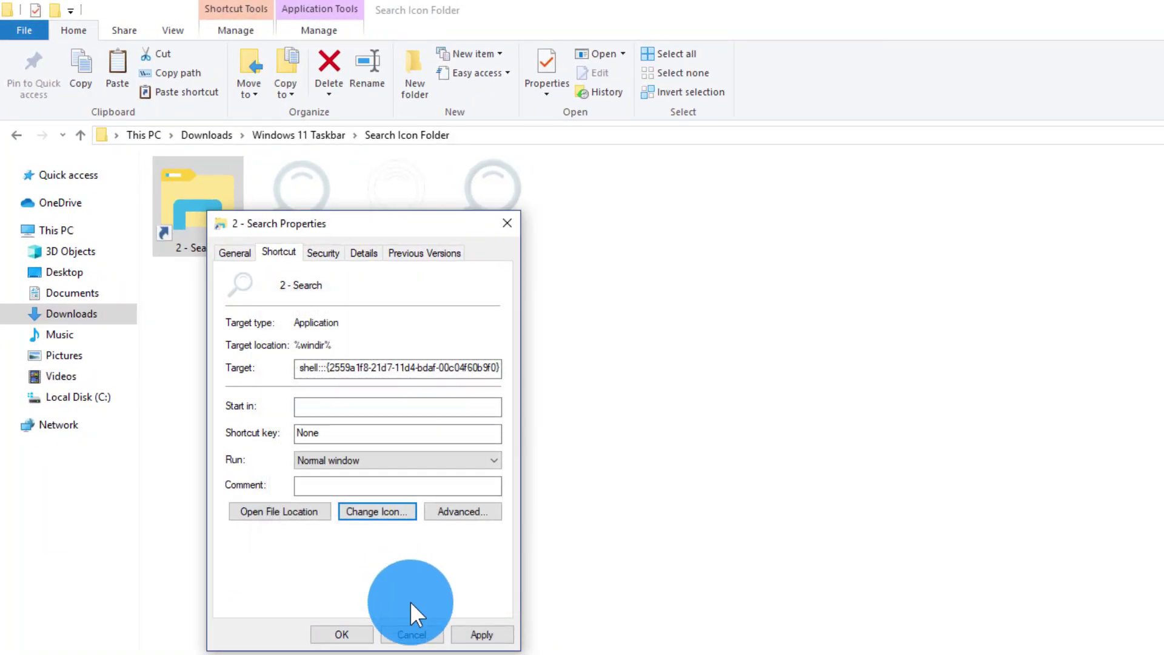
left_click(482, 634)
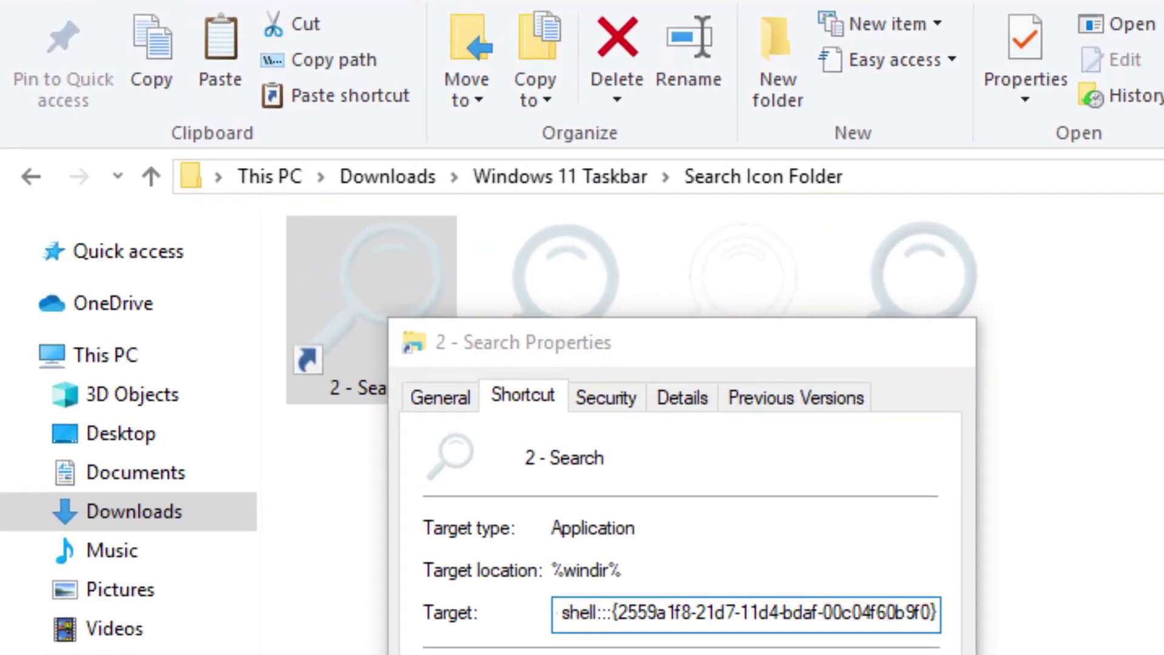
left_click(332, 613)
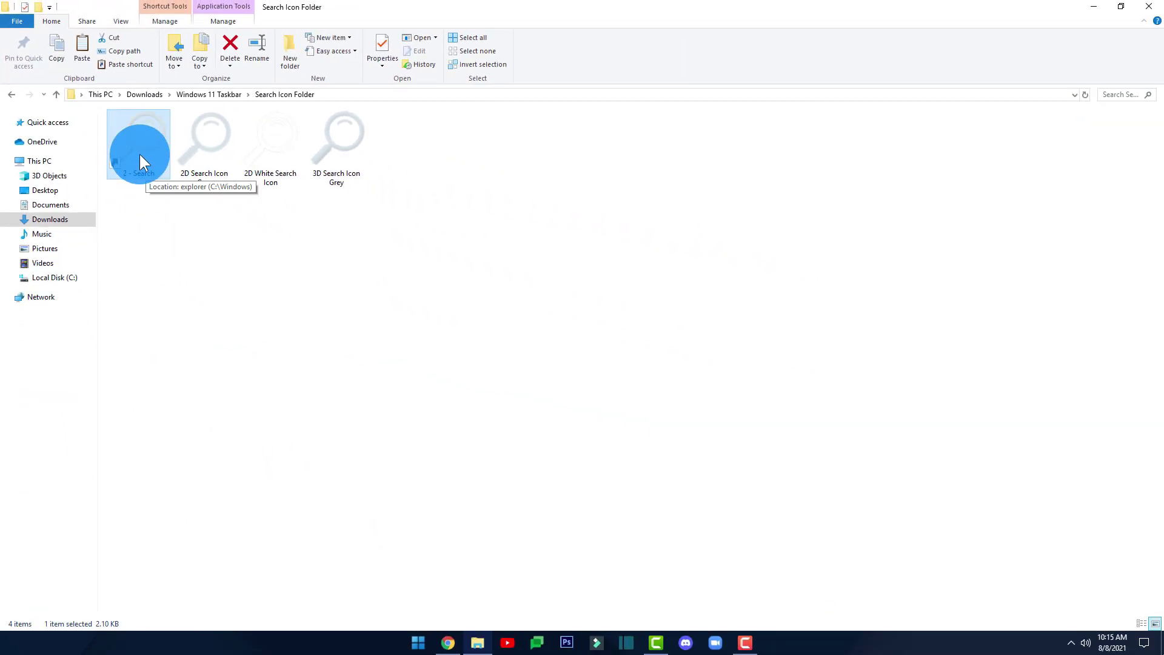
Step: Pin the 2 - Search shortcut to the taskbar and place it directly after the Start icon
left_click(138, 192)
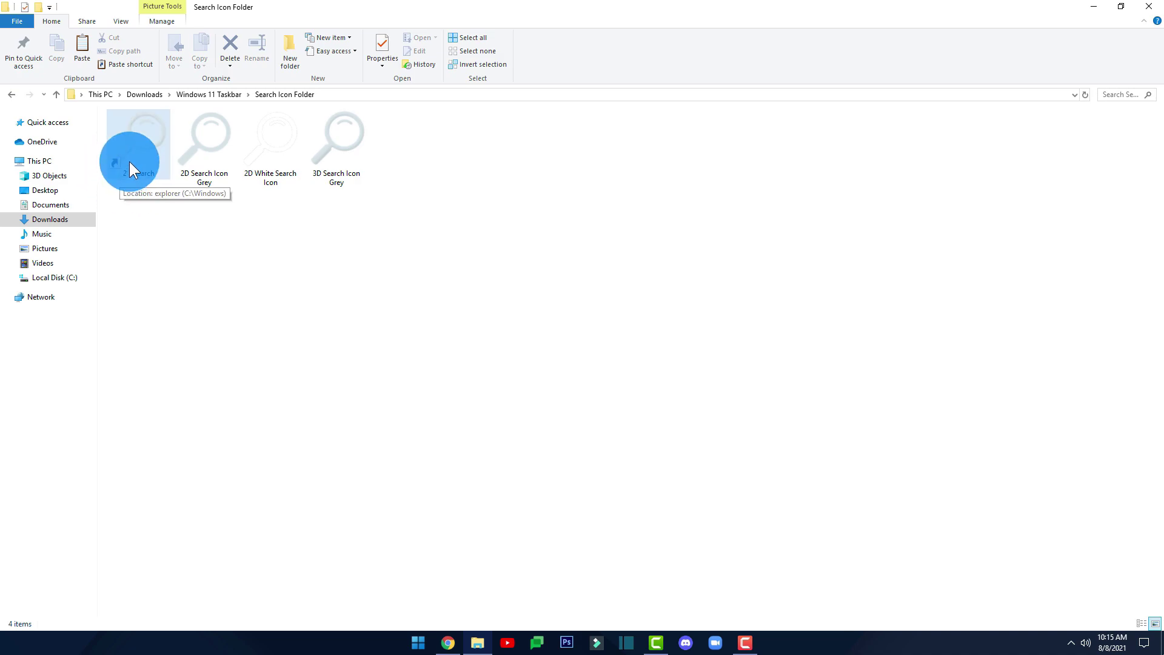
left_click_drag(129, 162, 399, 630)
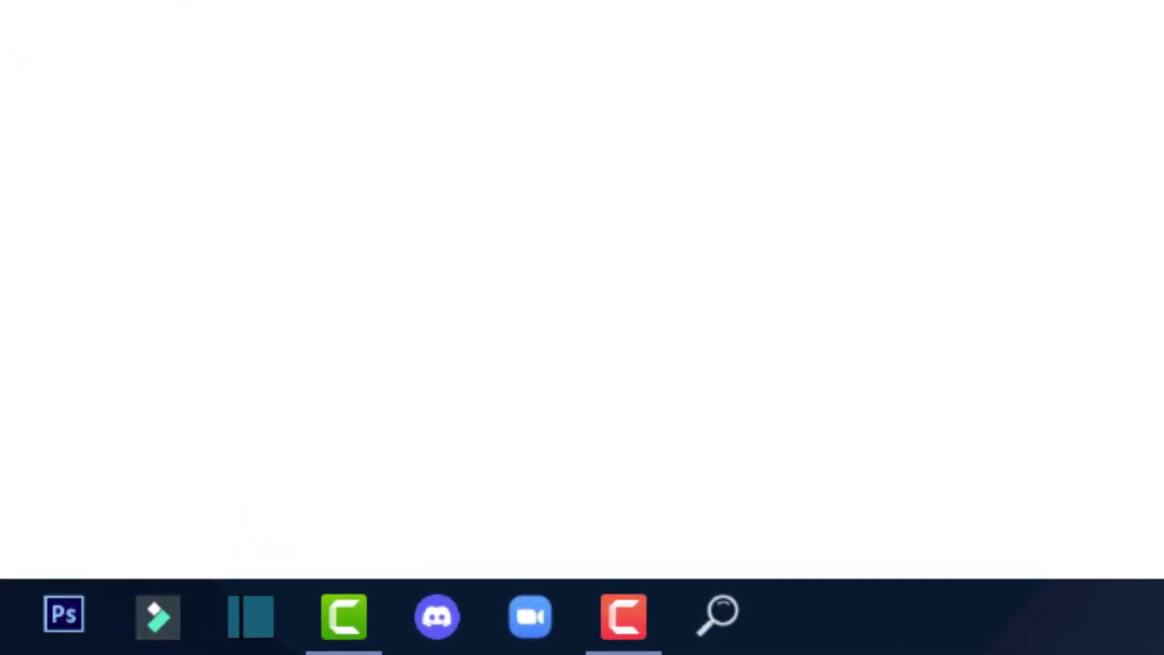
left_click_drag(722, 614, 365, 613)
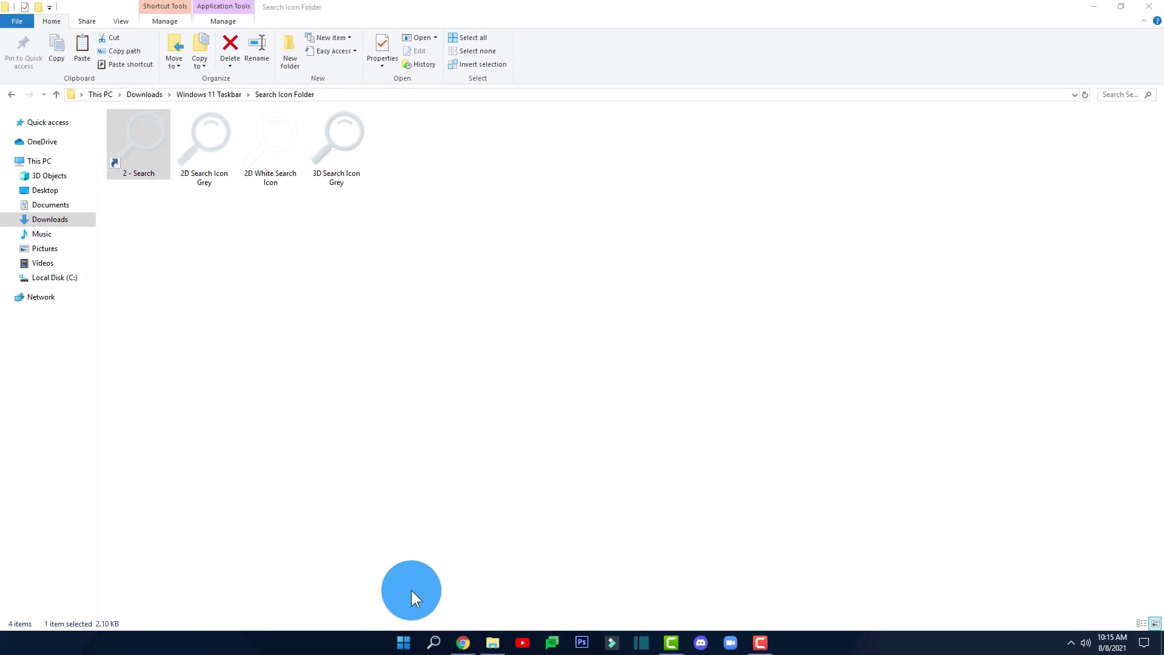
Step: Test the pinned Start and Search shortcuts by opening the Start screen and the search pane
left_click(403, 644)
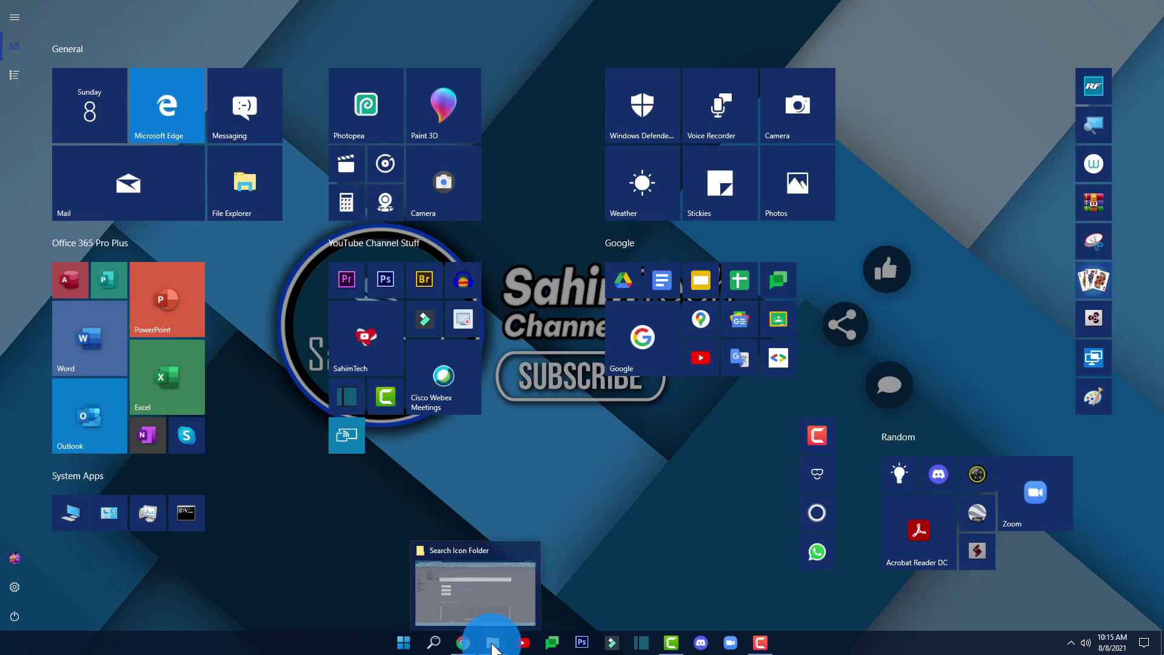
left_click(435, 643)
left_click(437, 643)
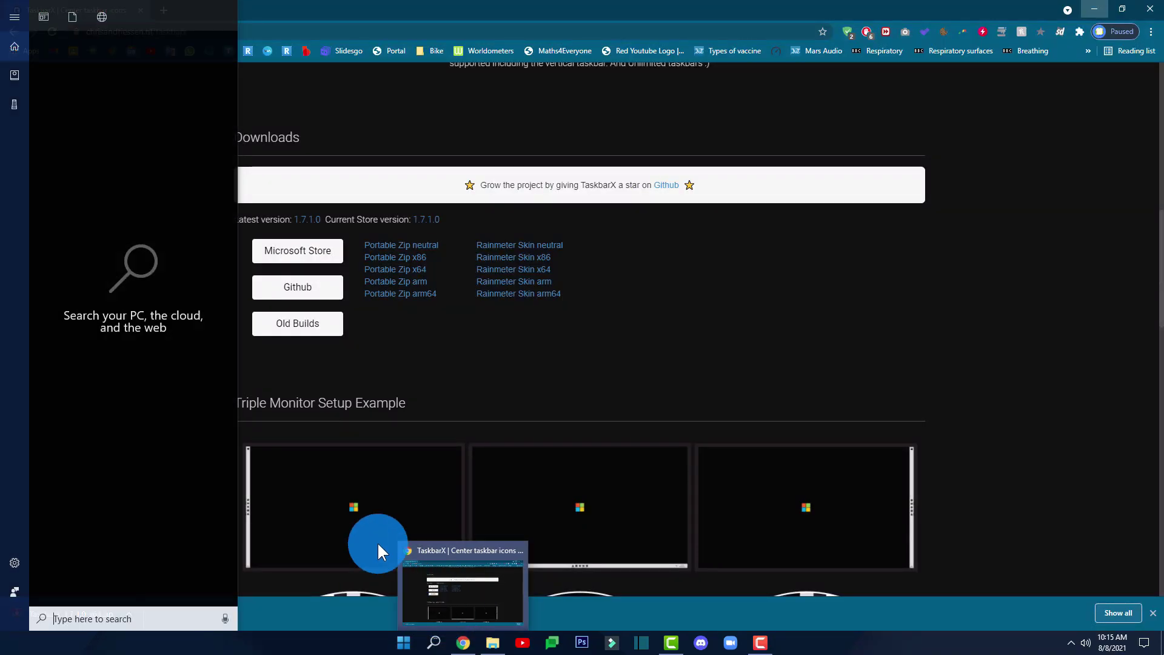
left_click(391, 624)
left_click(401, 645)
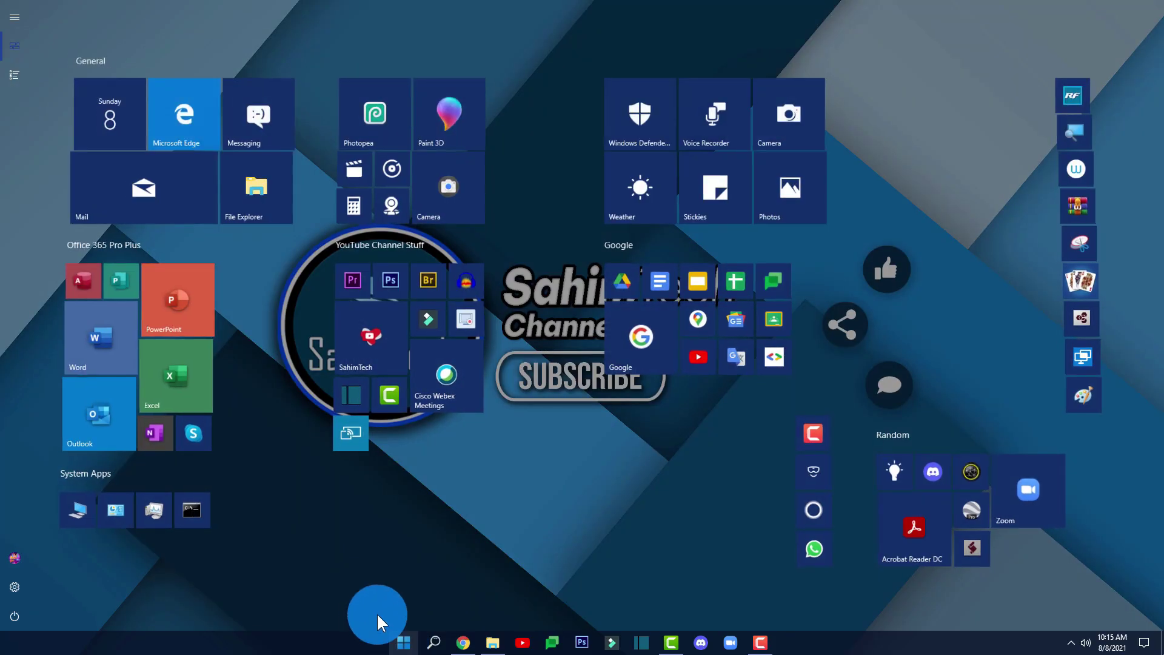
left_click(493, 645)
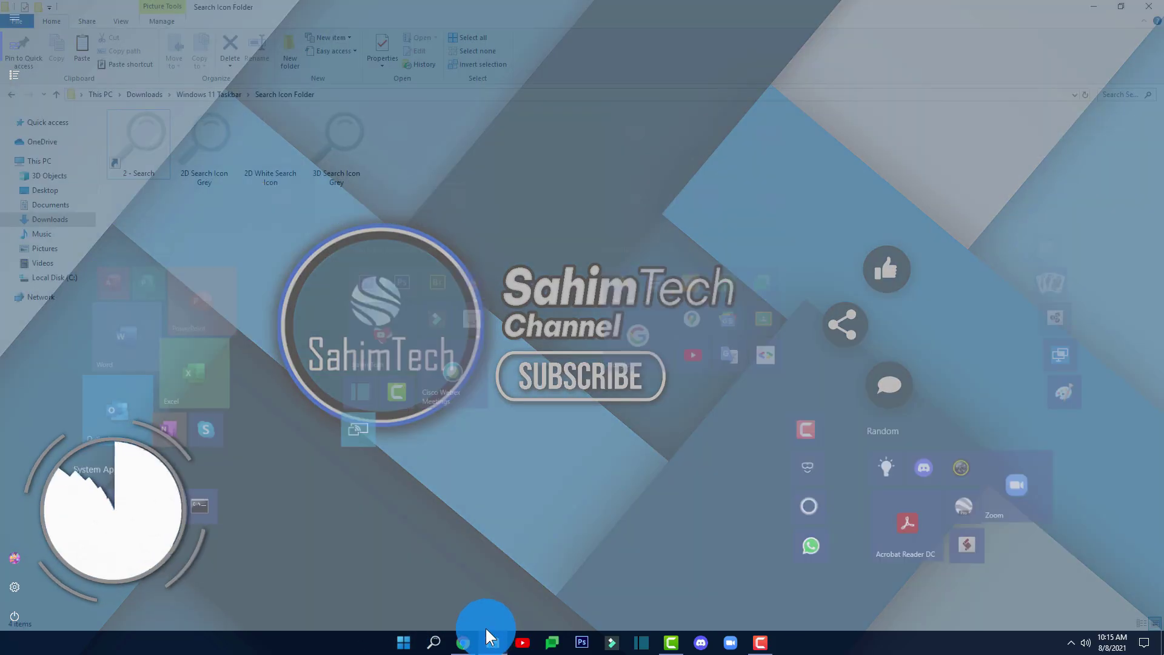
left_click(432, 644)
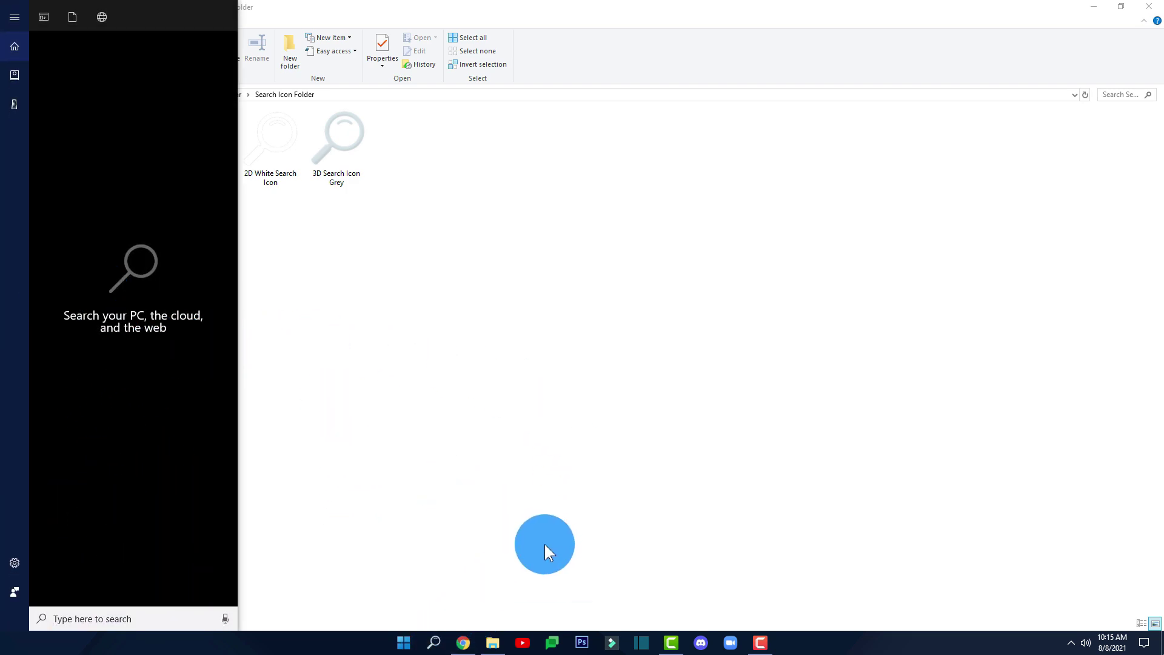
left_click(475, 523)
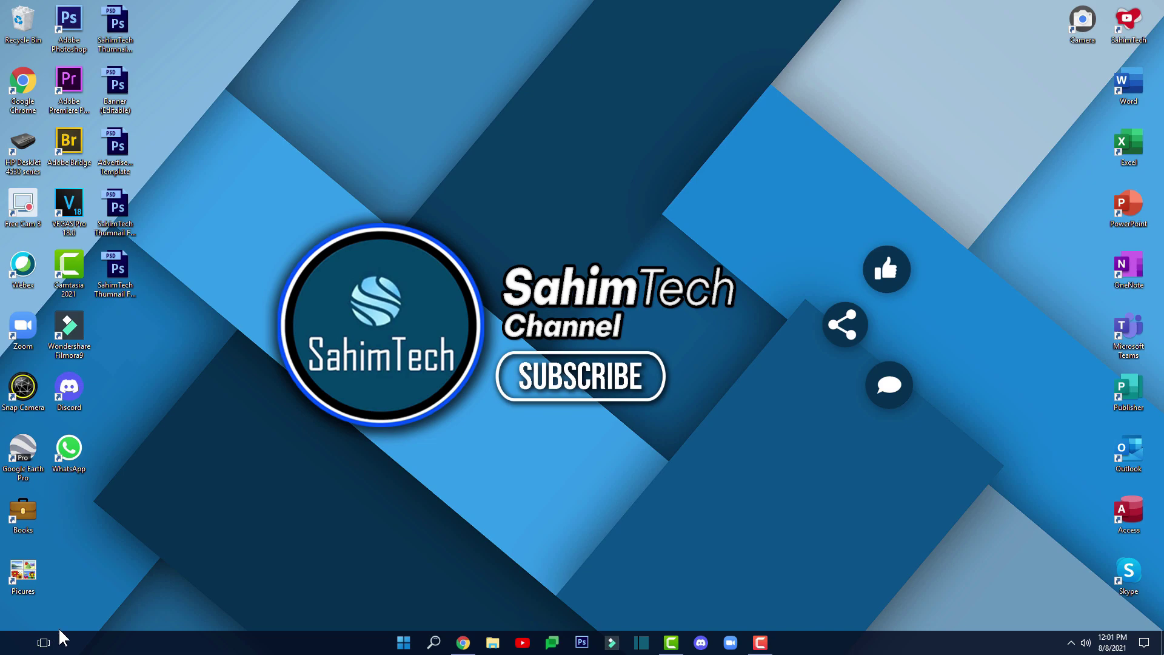
Step: Hide the Task View button from the taskbar
right_click(118, 650)
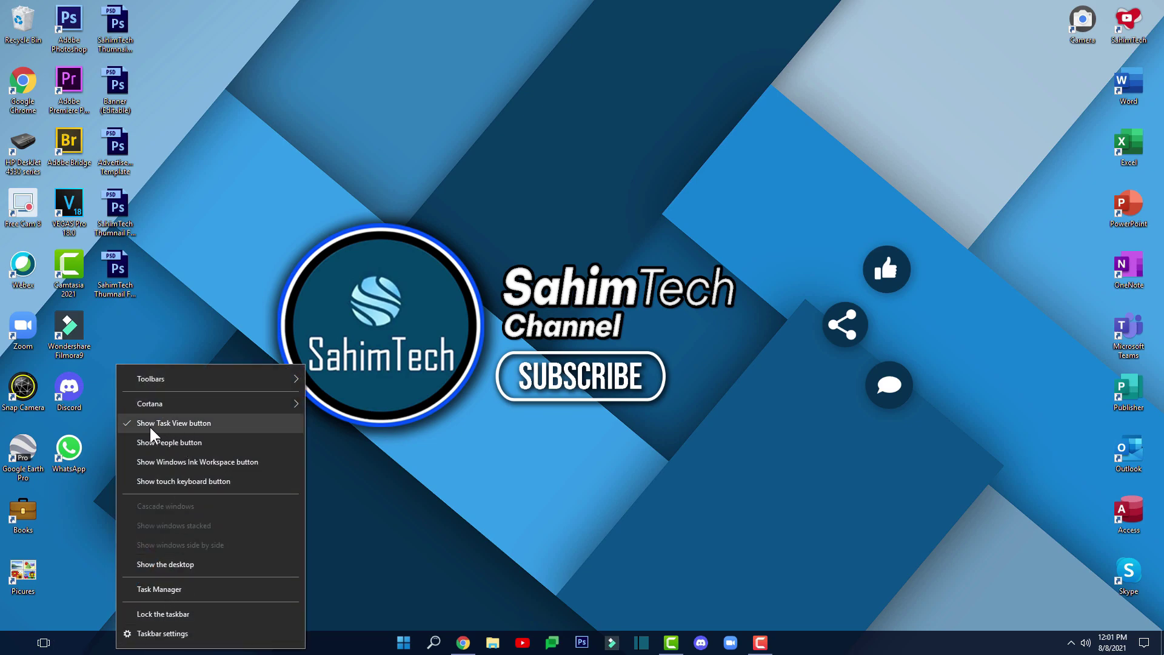
left_click(229, 423)
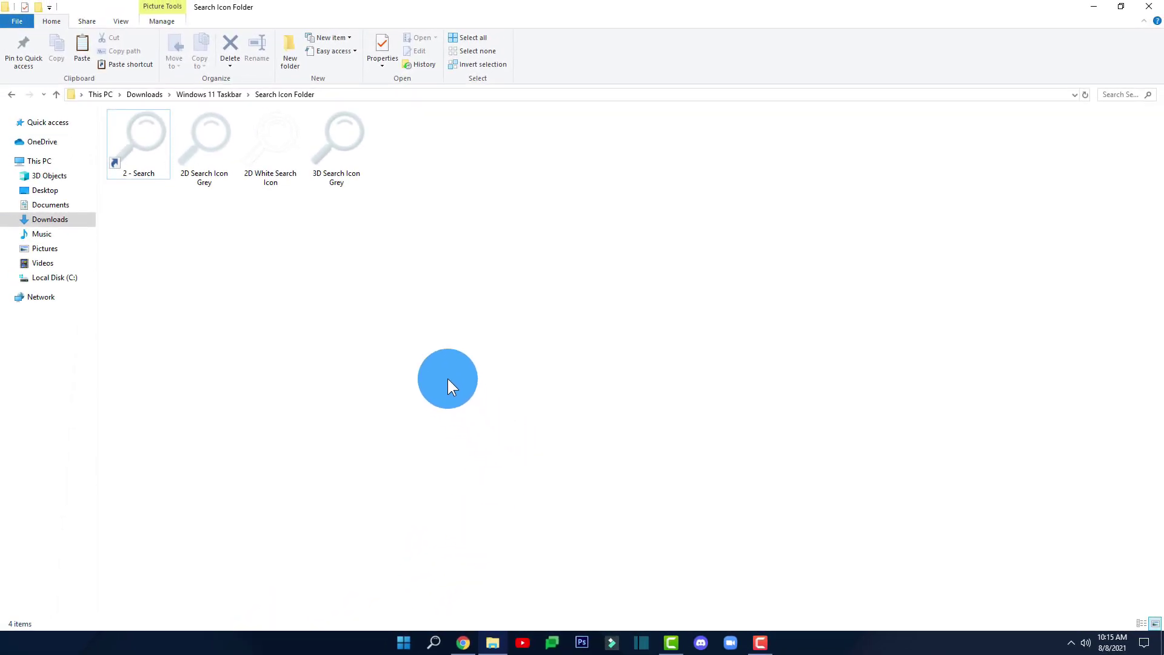
Step: Return to the Downloads folder from the Search Icon Folder
left_click(142, 94)
left_click_drag(191, 146, 177, 187)
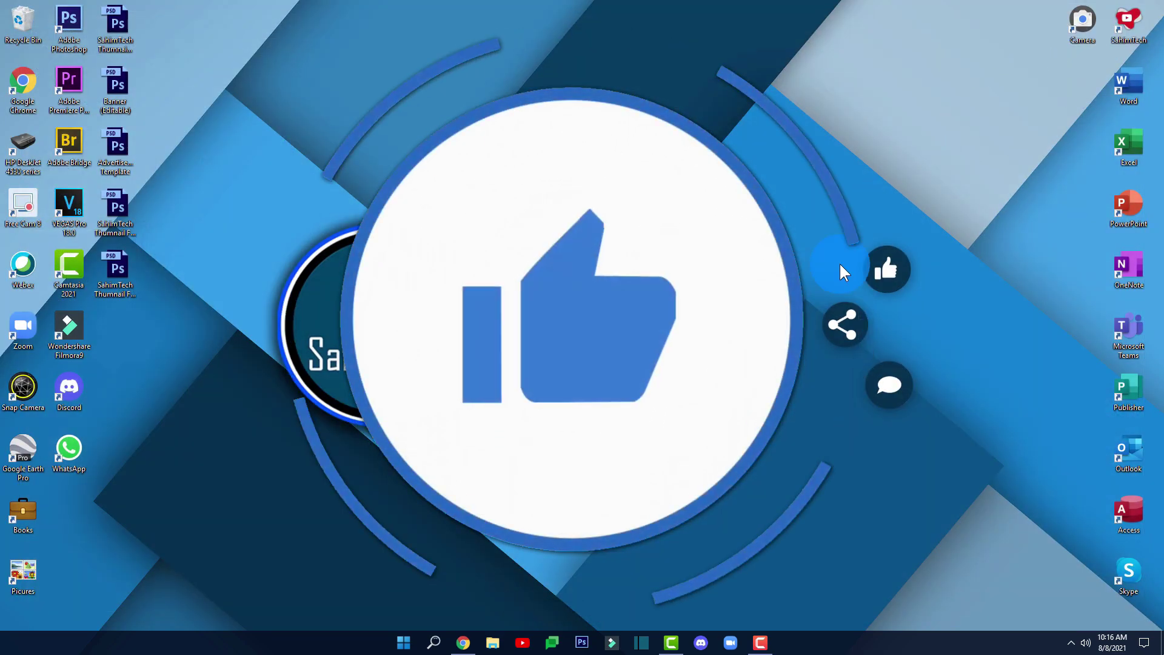
Step: Check the finished taskbar from the desktop by opening and closing the Start screen and the search pane
left_click(405, 643)
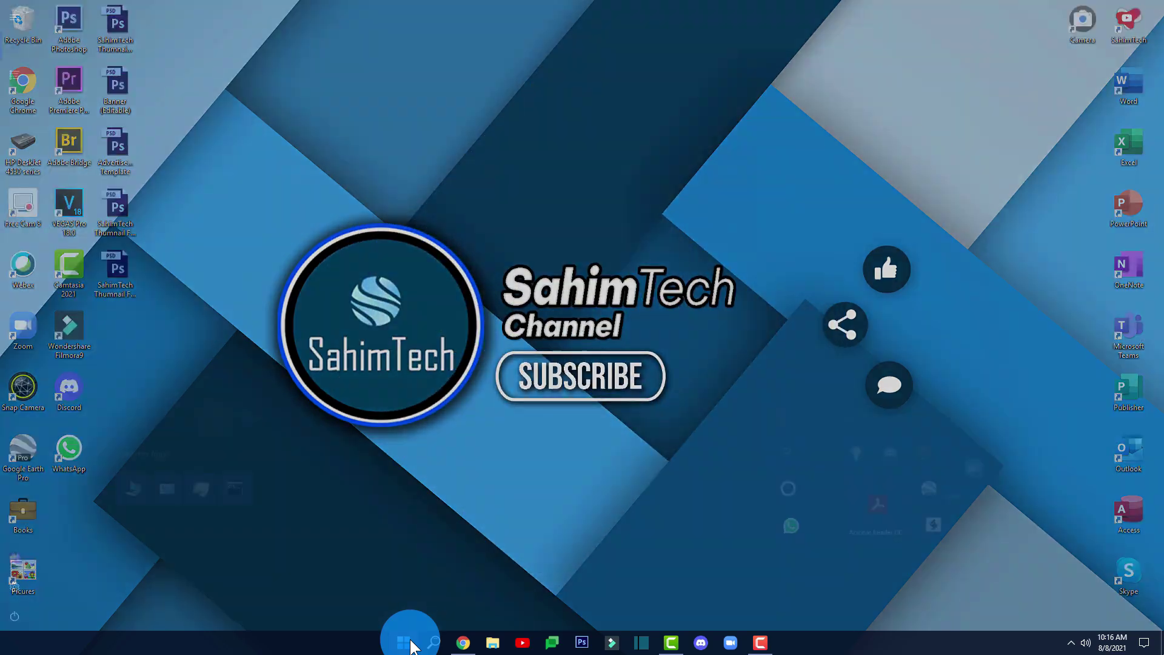
left_click(405, 643)
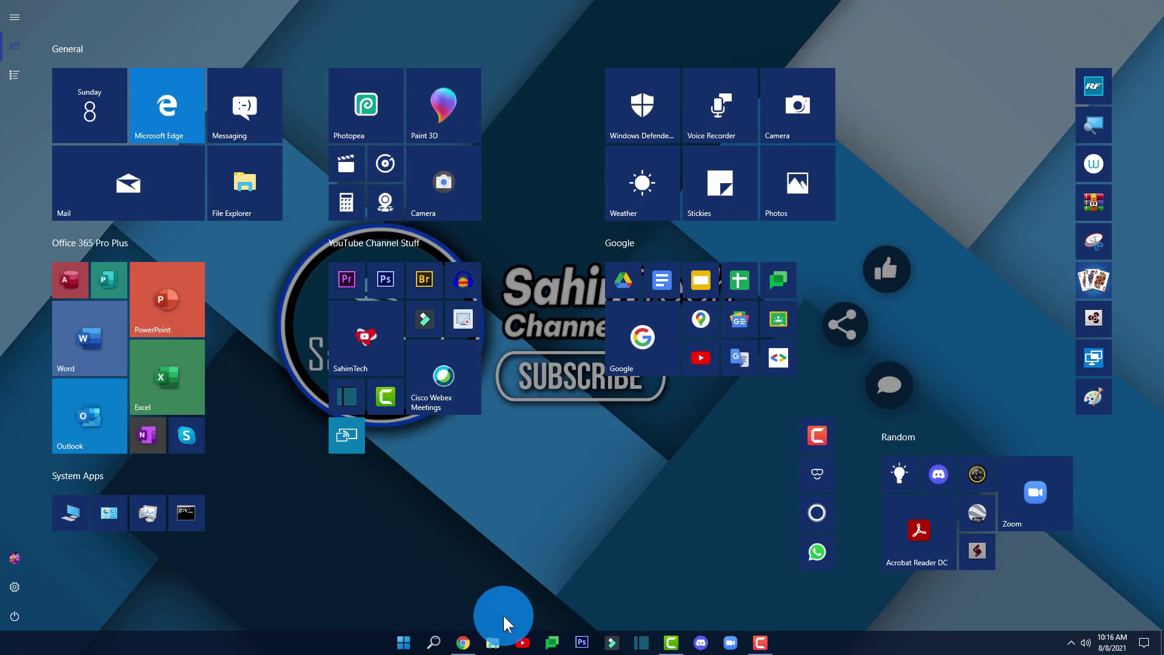
left_click(1162, 644)
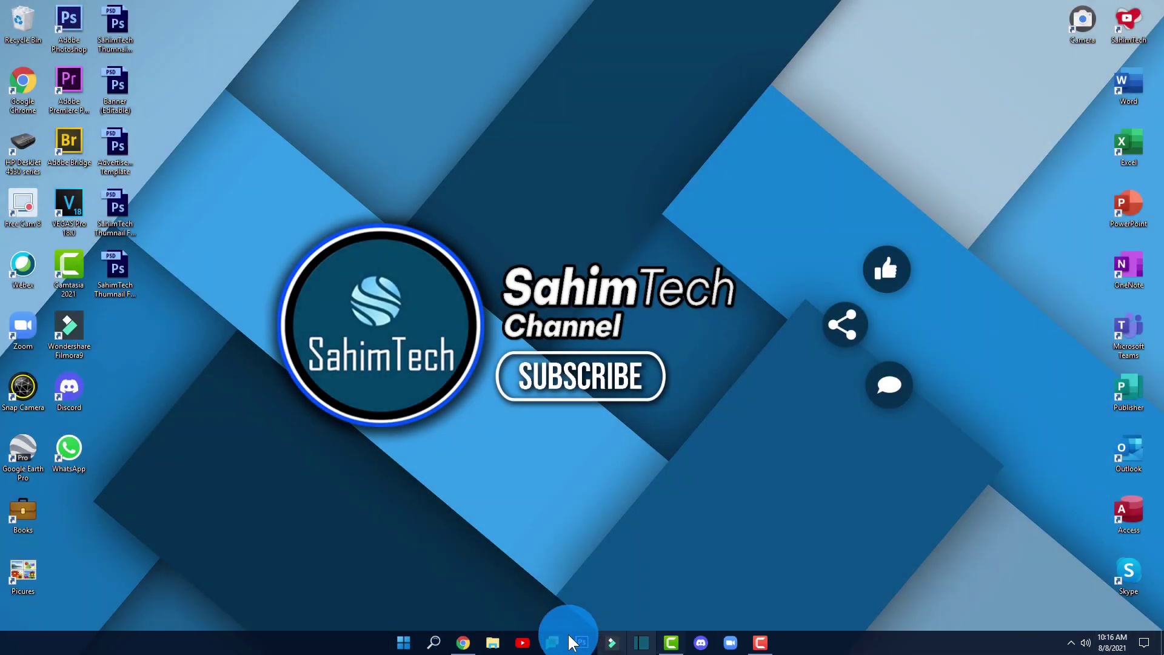
left_click(433, 641)
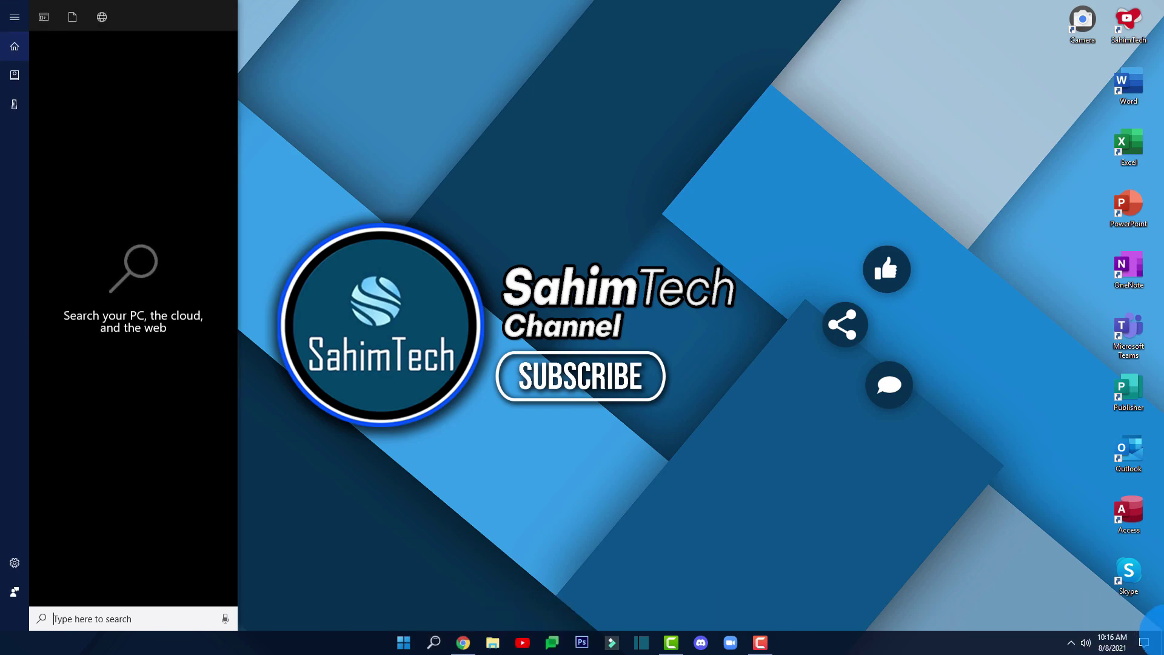
left_click(1162, 644)
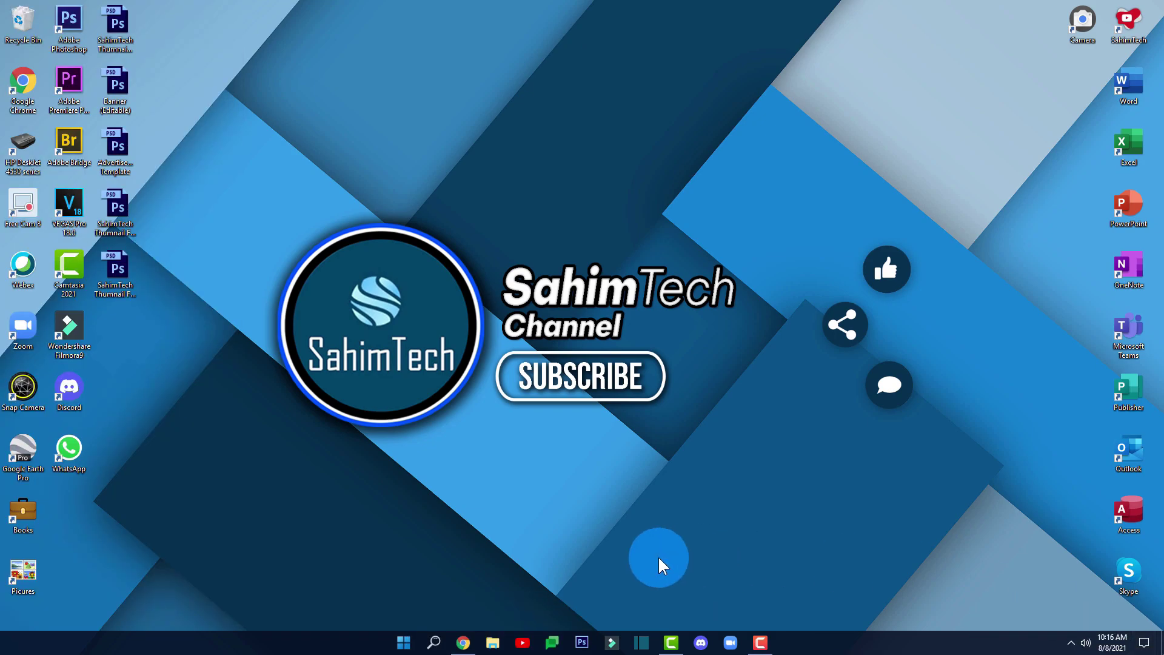